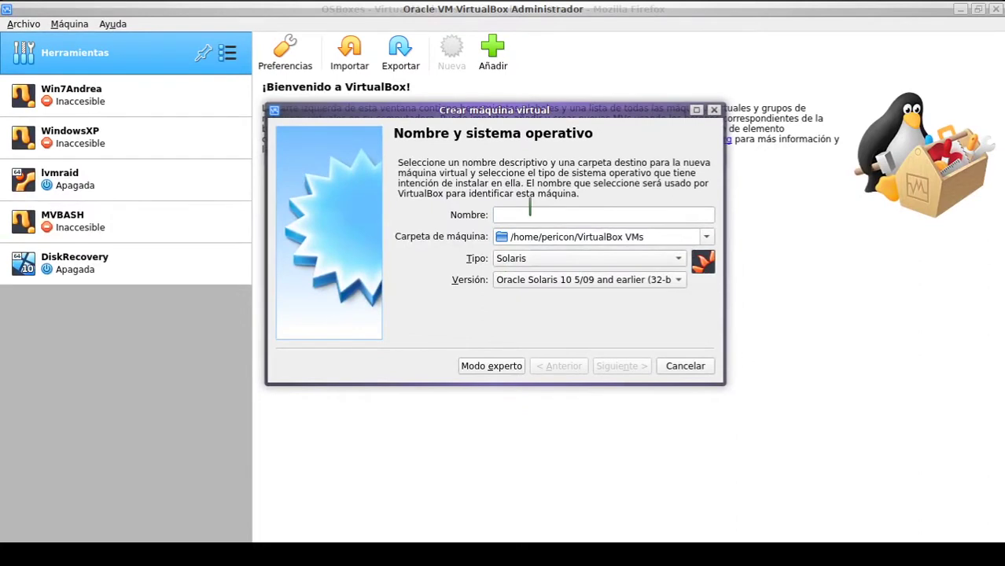
Step: Name the new machine Ubuntu and keep its type as Linux
click(527, 214)
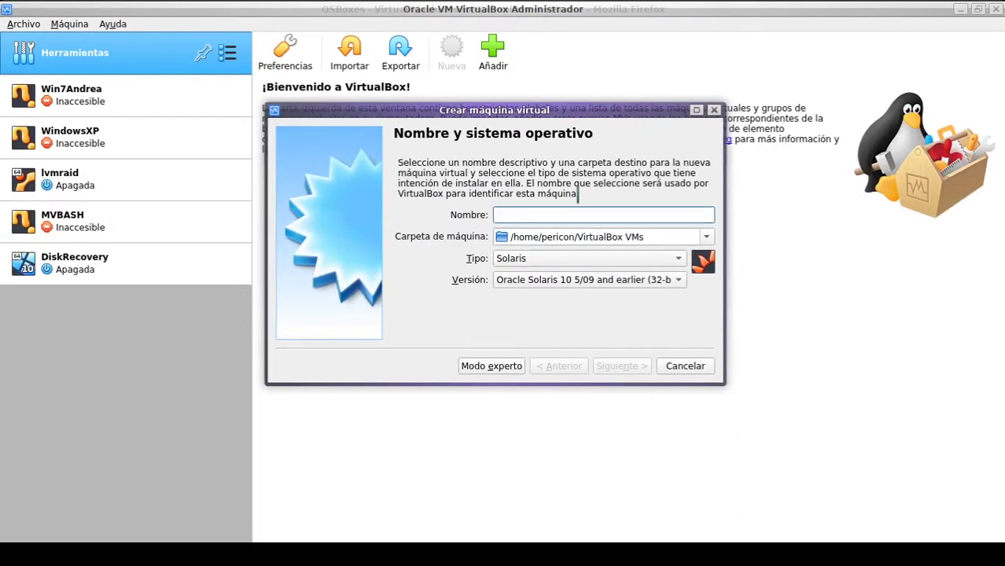
text(UbuntuTest)
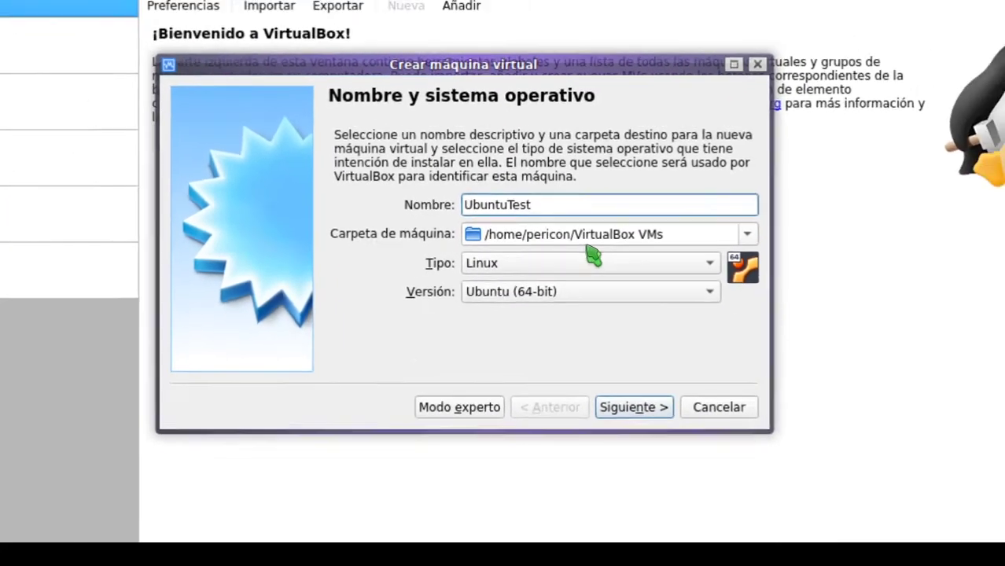
click(589, 233)
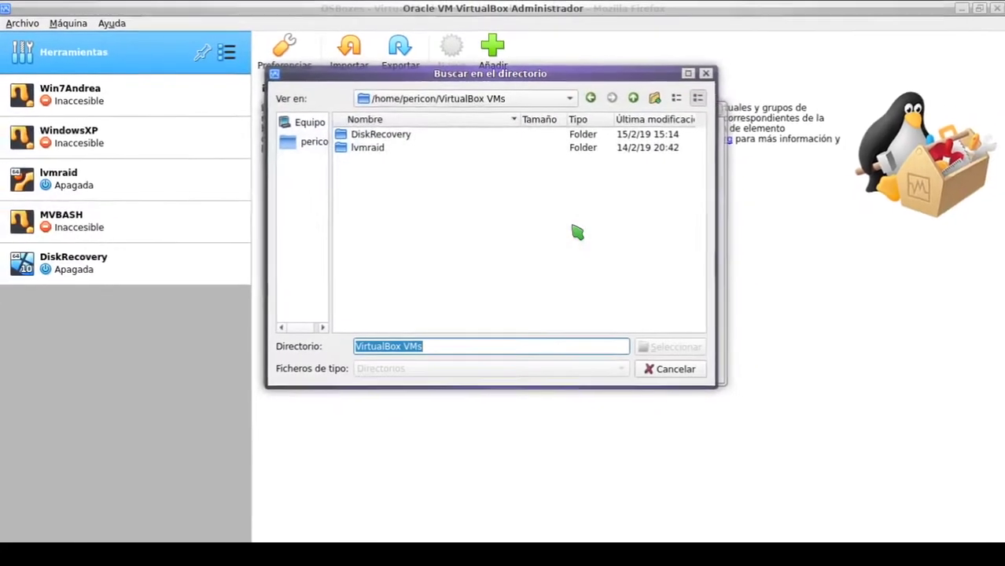
click(705, 74)
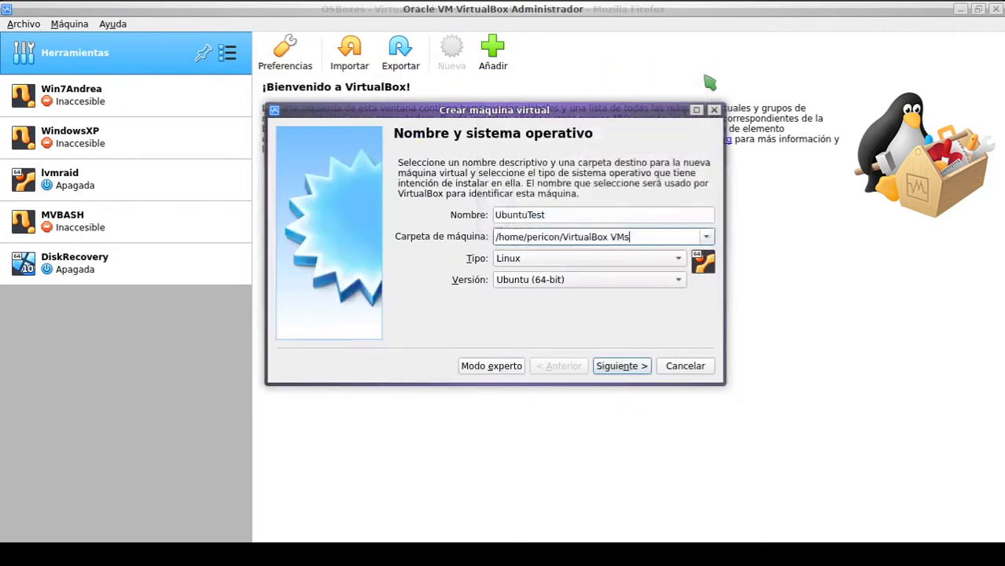
click(558, 268)
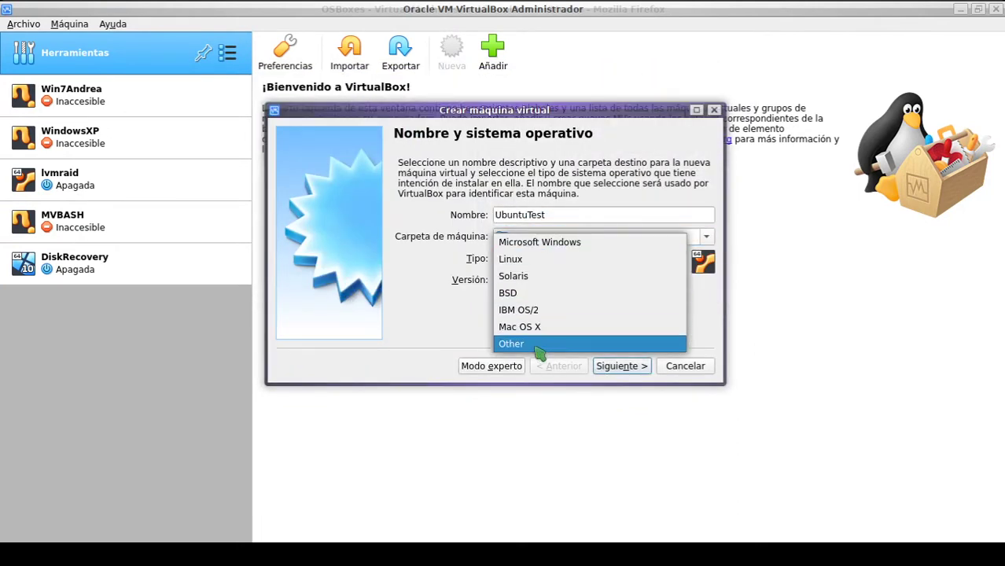
click(590, 202)
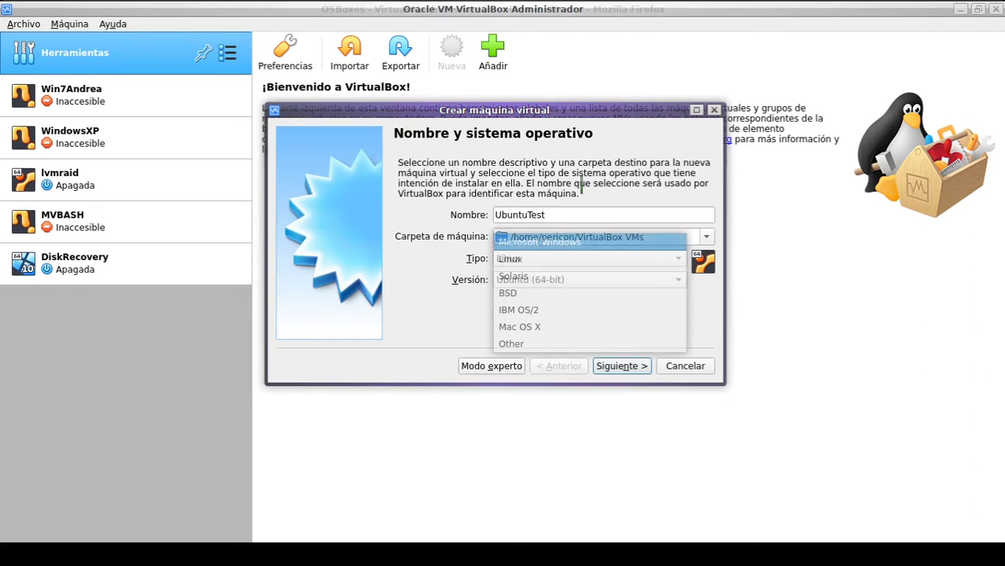
double_click(570, 215)
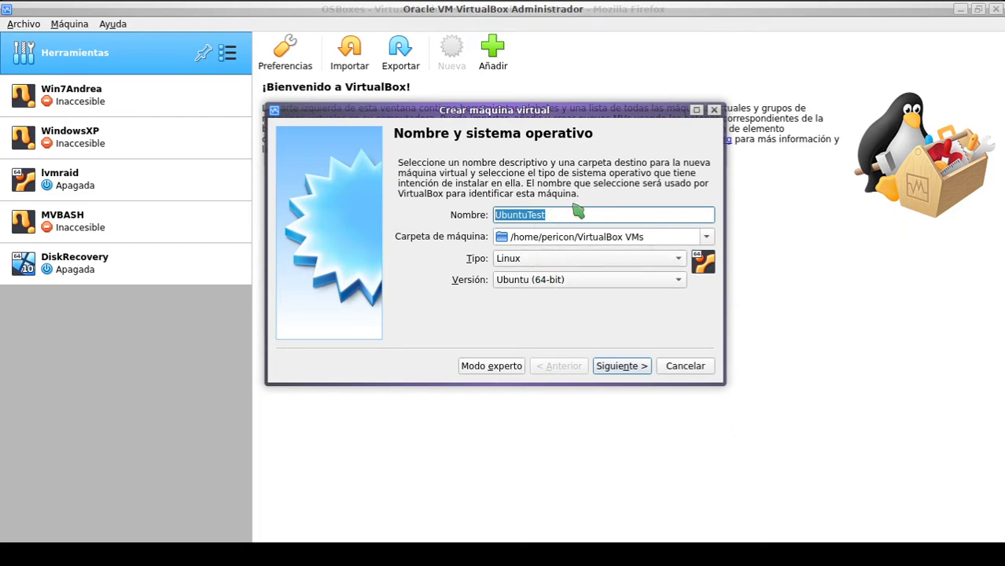
text(MiWindows10)
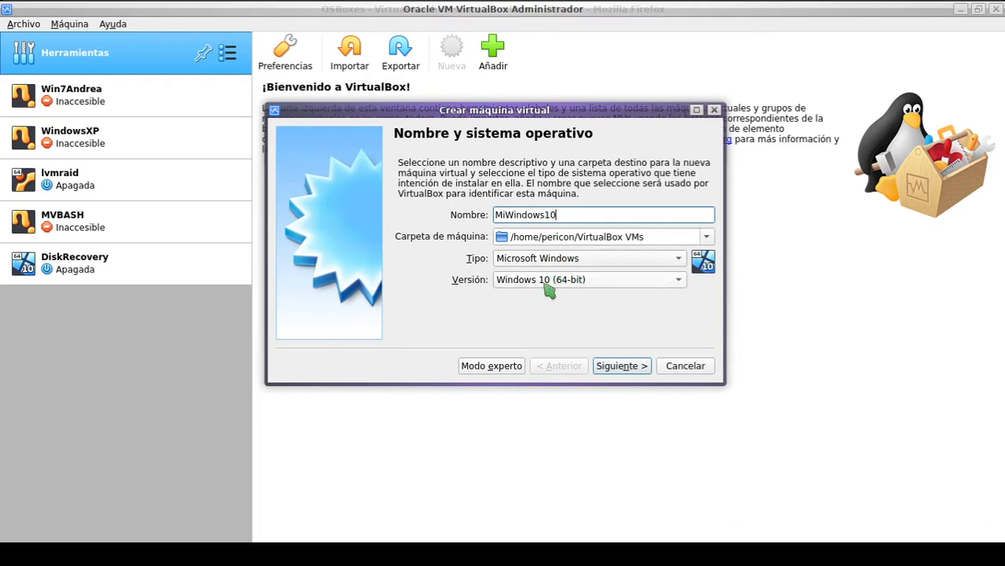
drag(578, 213, 468, 185)
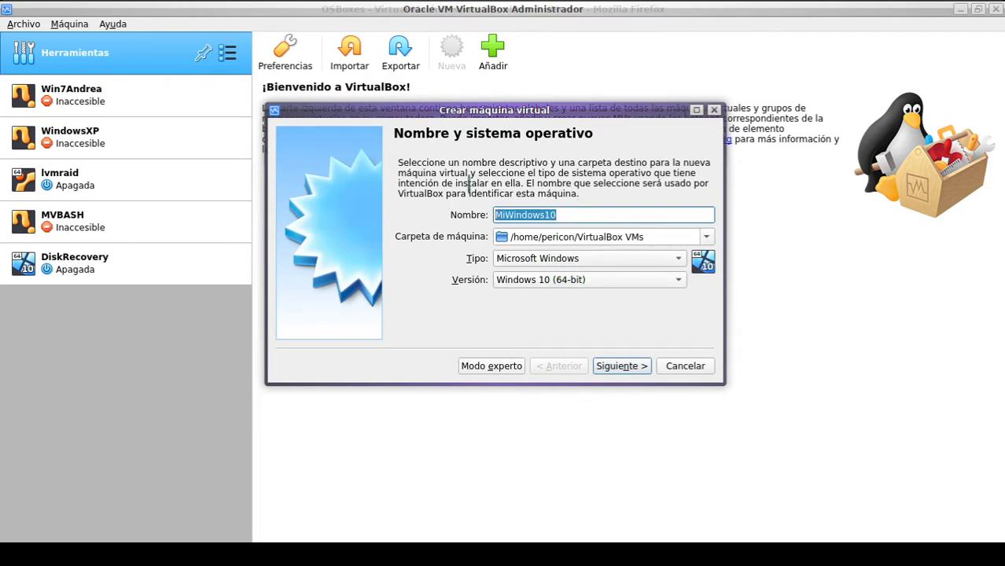
text(Ubuntu)
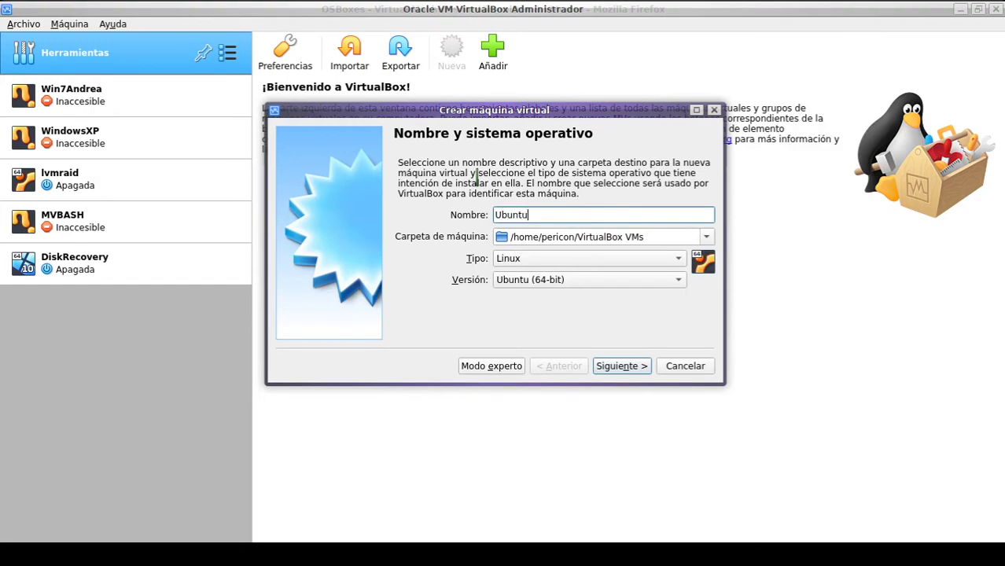
Step: Choose Ubuntu (64-bit) as the version and continue to the memory step
scroll(556, 281, up, 3)
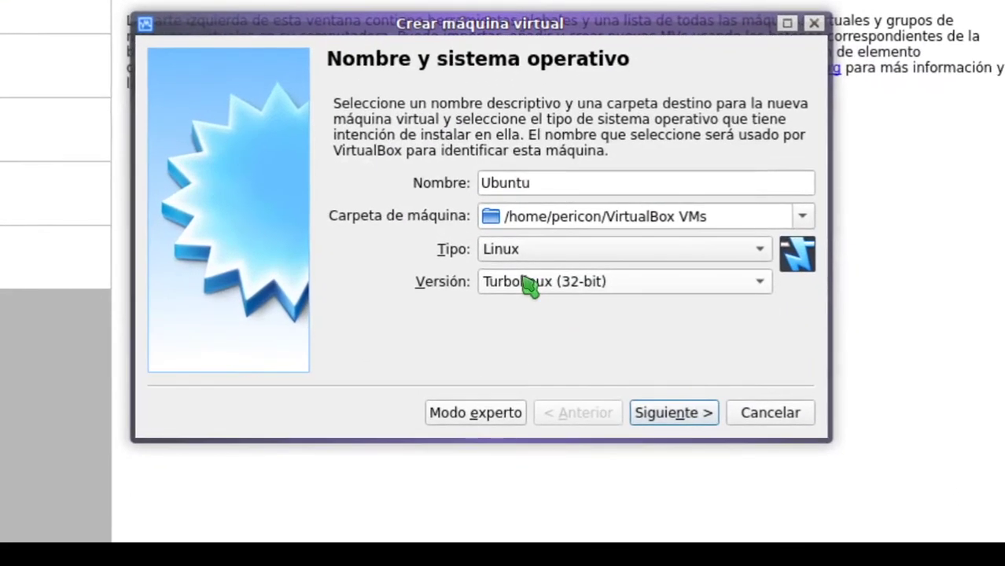
scroll(527, 281, down, 1)
scroll(527, 283, down, 1)
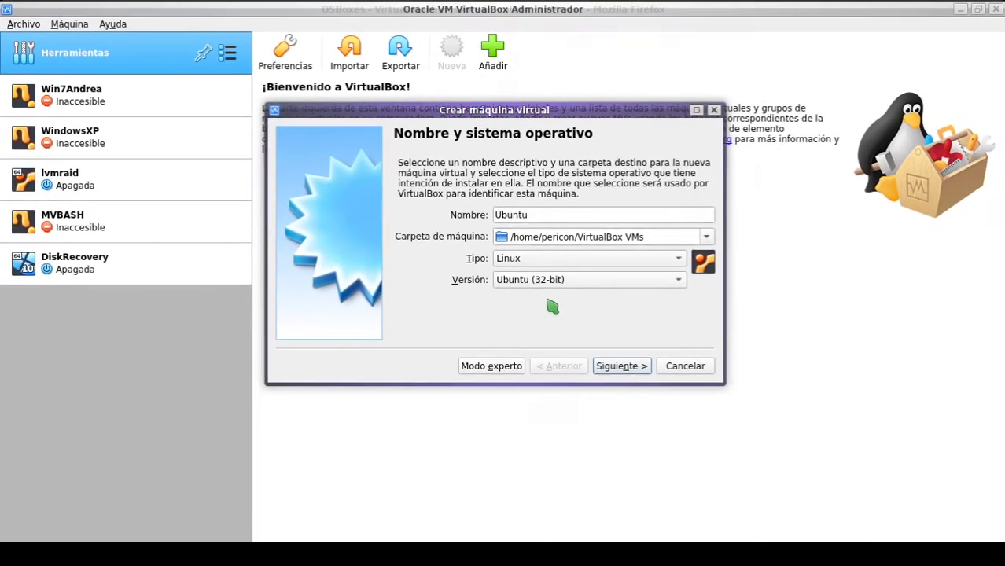
click(560, 281)
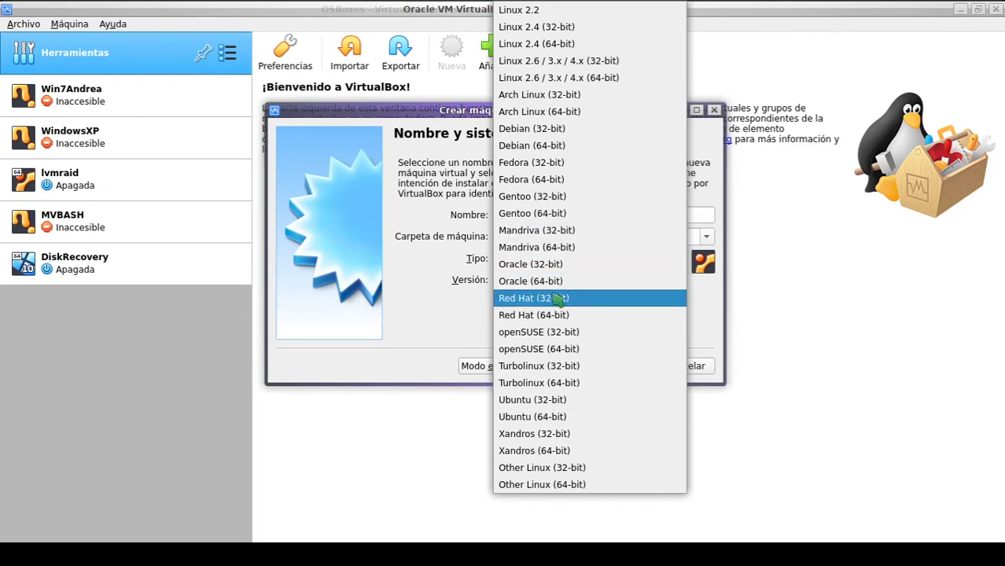
click(609, 417)
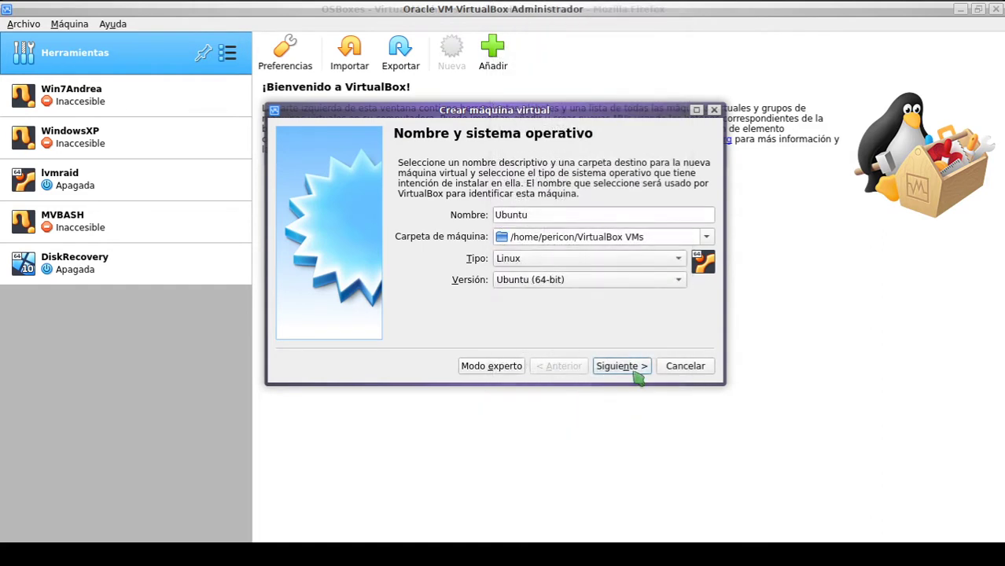
click(622, 367)
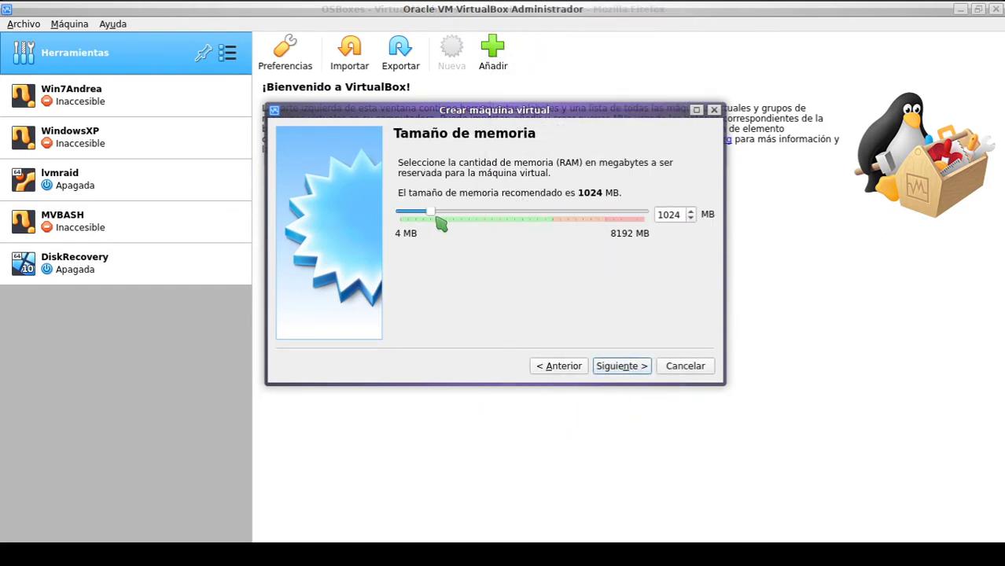
Step: Set the memory slider to 2048 MB and proceed to the hard disk step
drag(436, 216, 470, 217)
drag(502, 113, 511, 125)
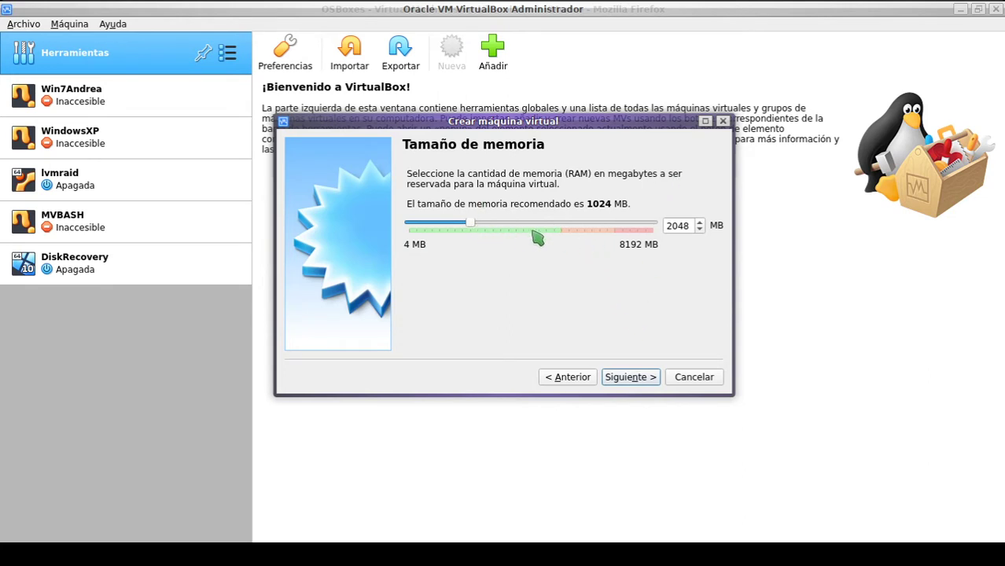
drag(477, 227, 639, 230)
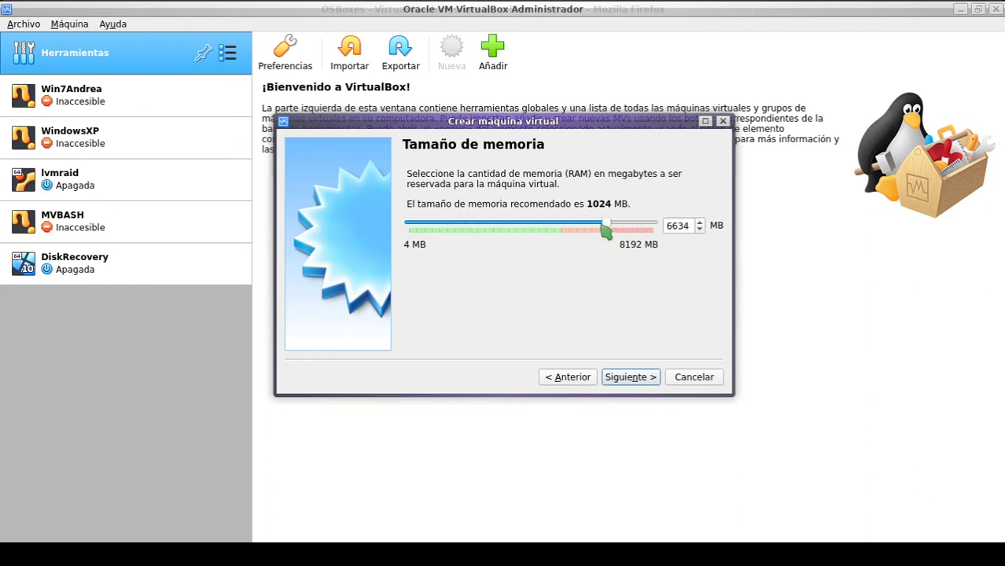
drag(611, 235, 477, 242)
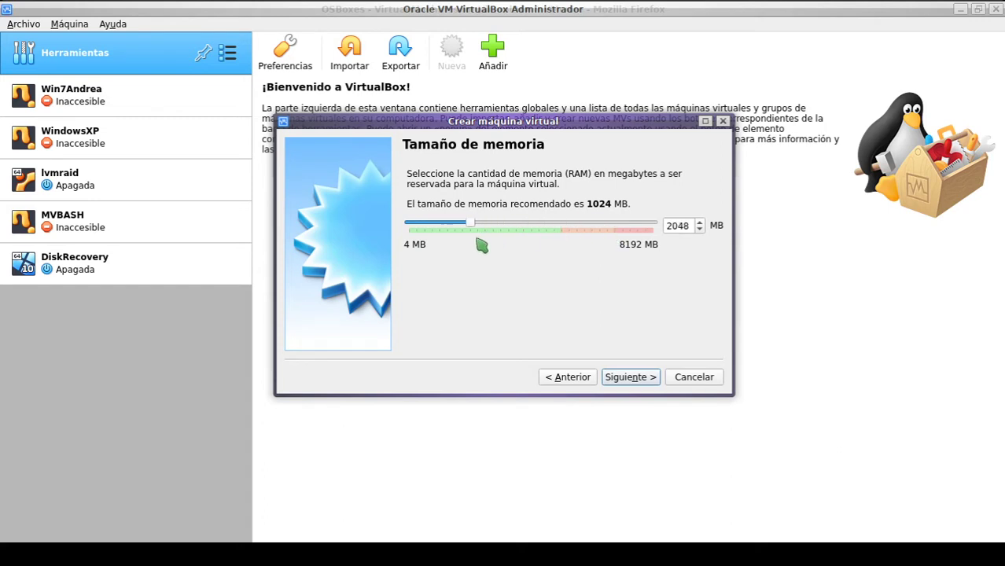
click(623, 377)
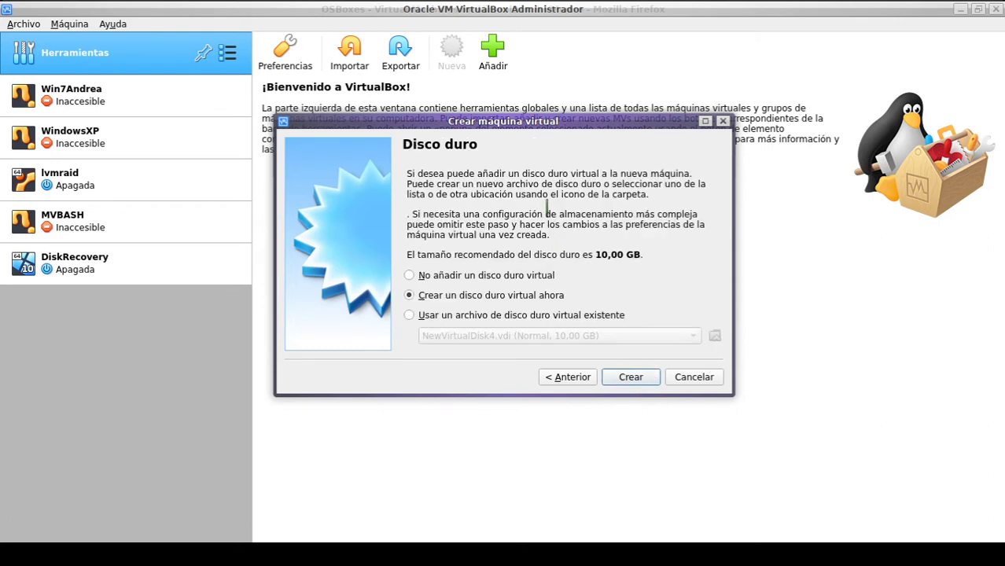
Step: Begin creating a new virtual hard disk using the VDI file type
drag(510, 128, 497, 71)
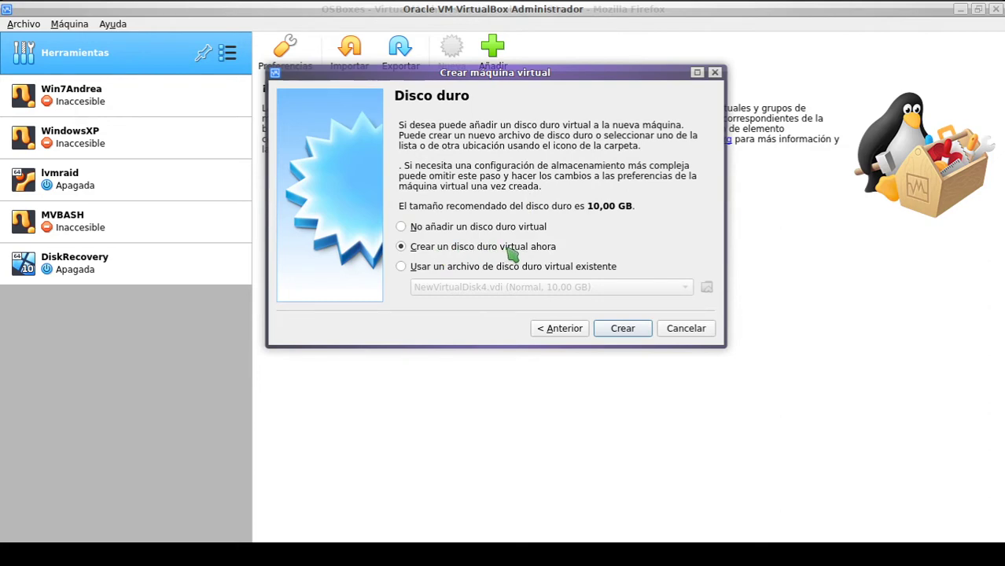
click(632, 331)
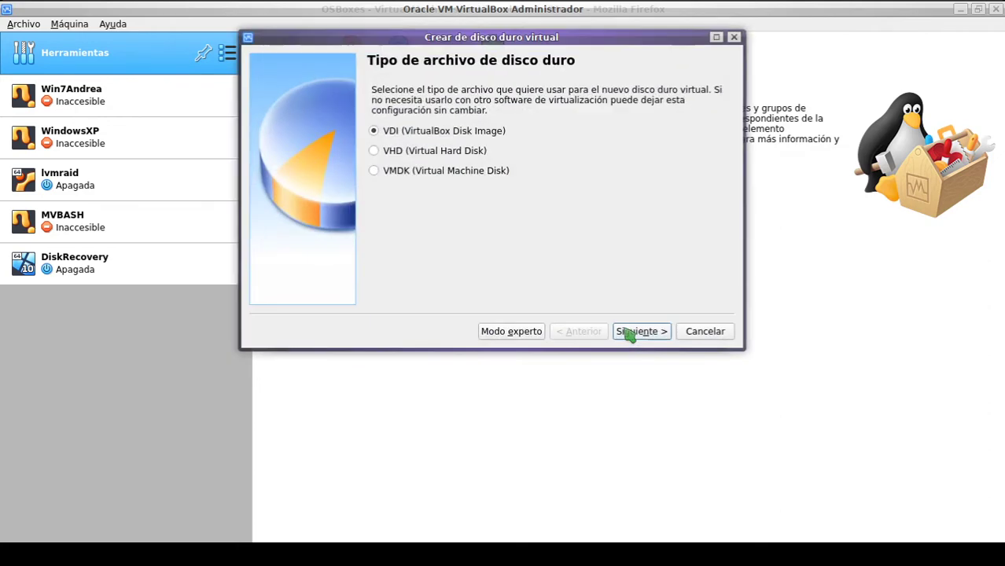
drag(504, 37, 507, 78)
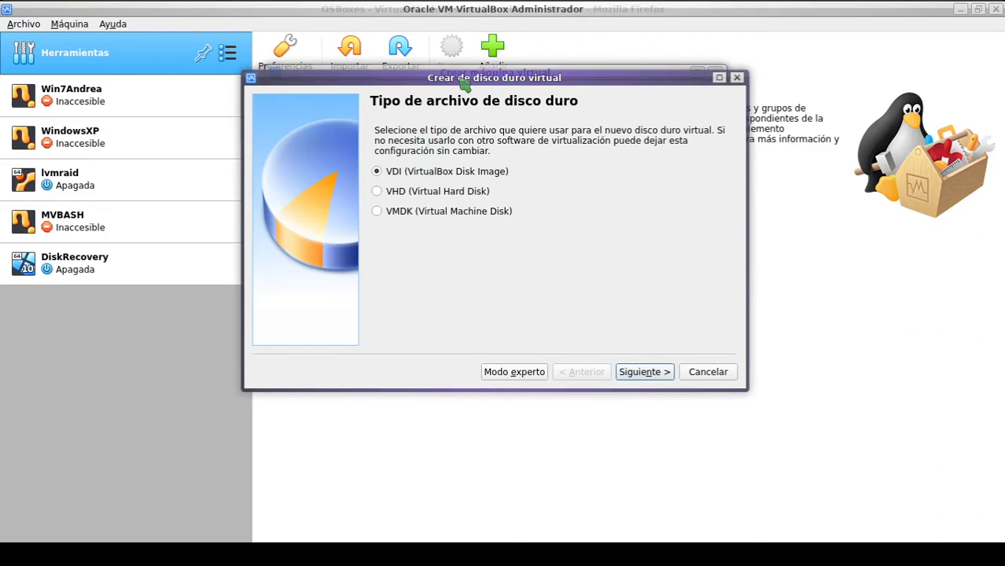
drag(459, 80, 452, 50)
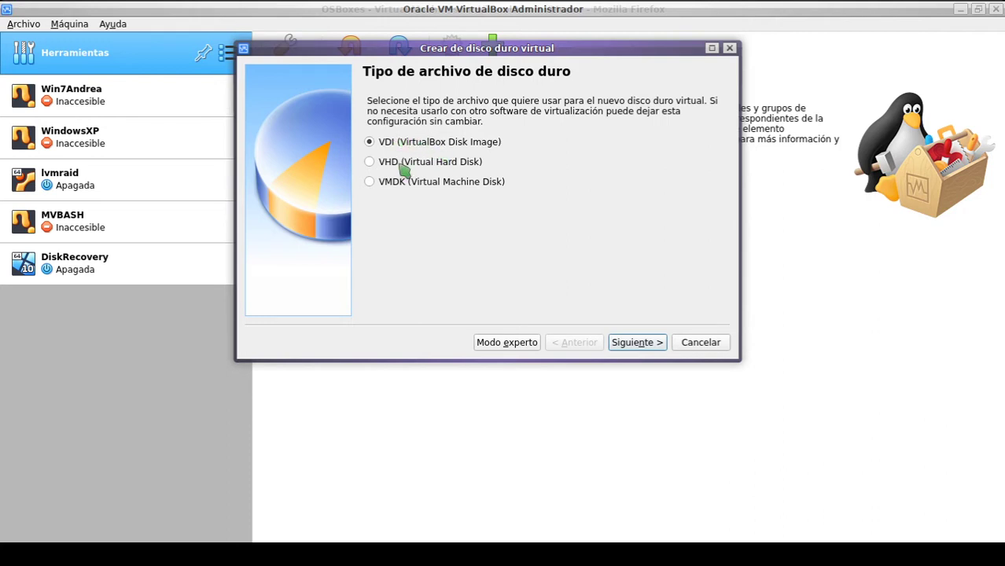
click(385, 183)
click(403, 146)
click(650, 343)
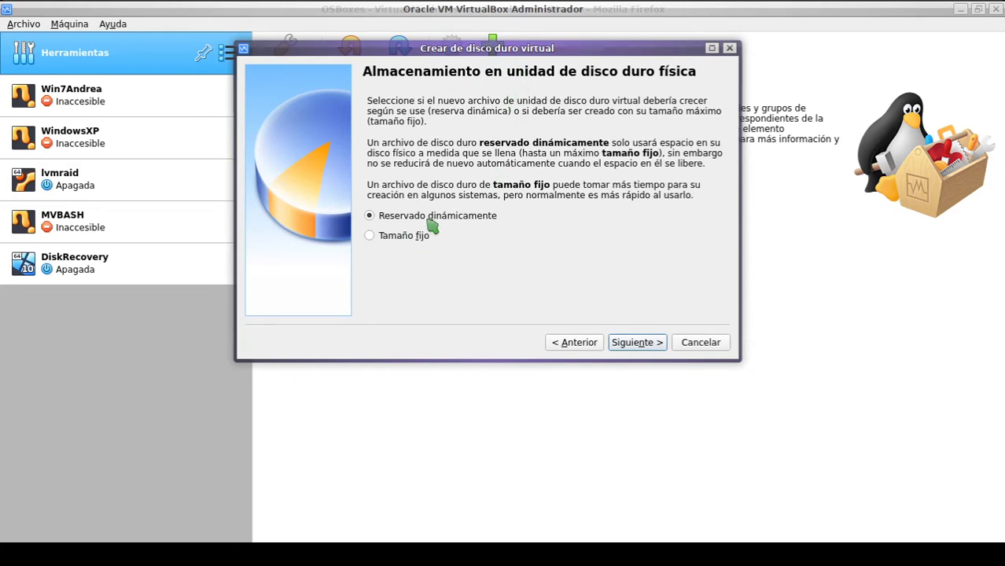
Step: Choose dynamically allocated storage rather than fixed size for the disk
click(385, 237)
click(398, 220)
click(577, 343)
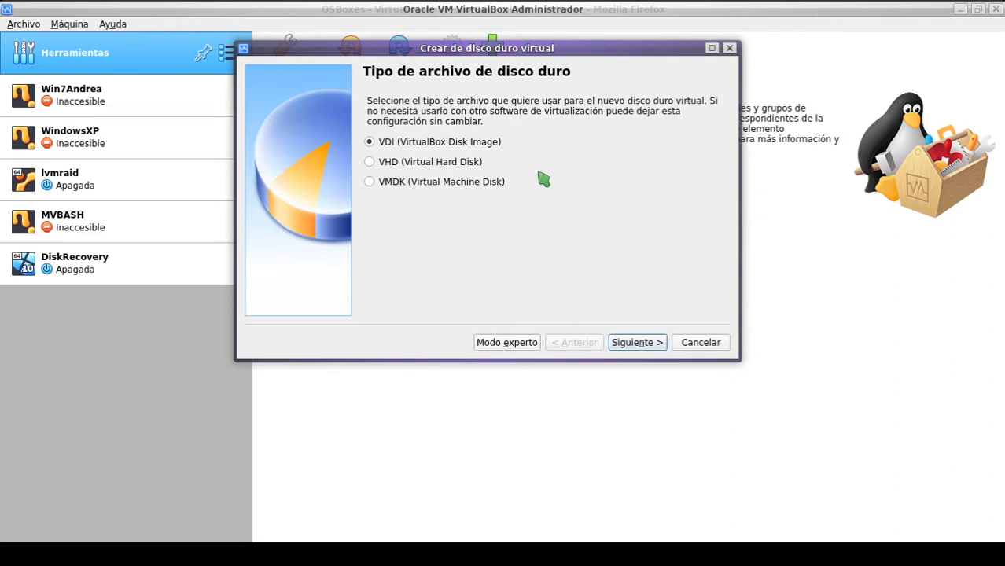
click(646, 348)
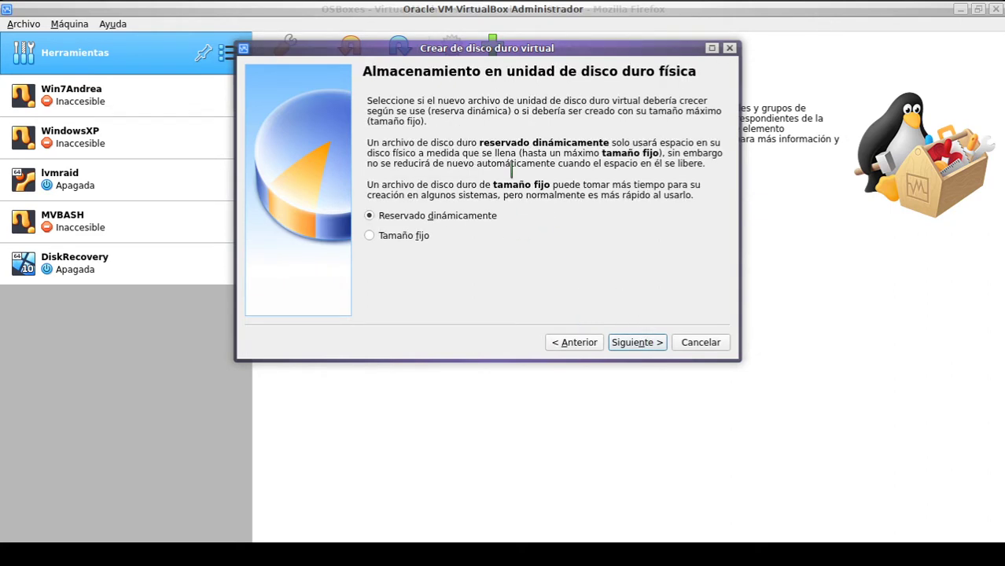
click(419, 241)
drag(483, 50, 502, 58)
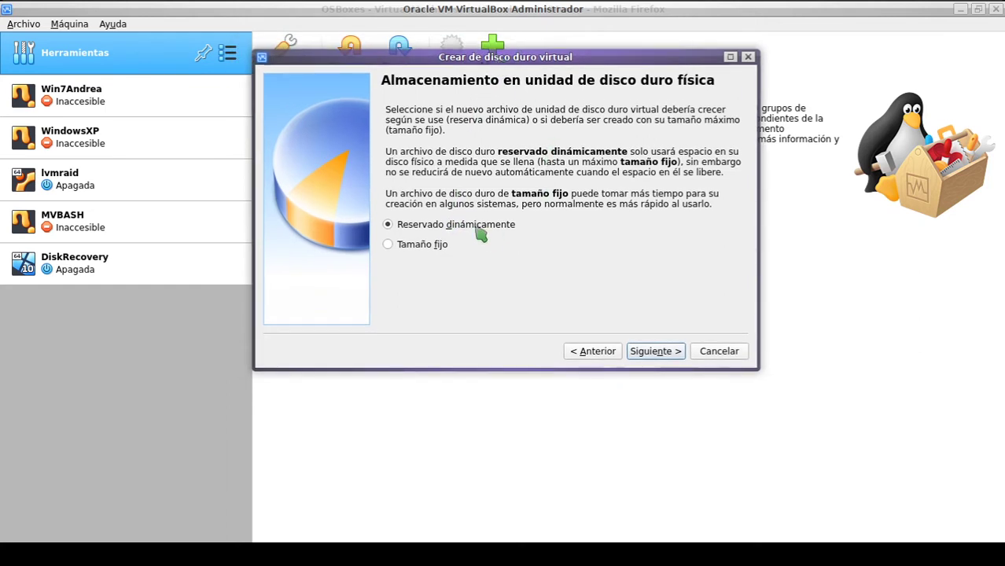
Step: Keep the Ubuntu.vdi location and 10,00 GB size, and create the disk
click(663, 355)
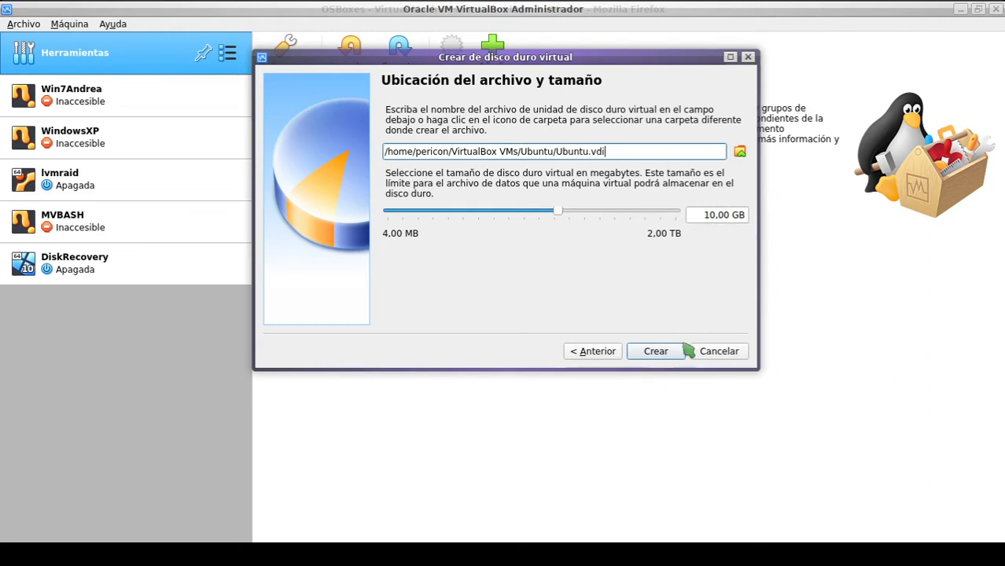
click(663, 355)
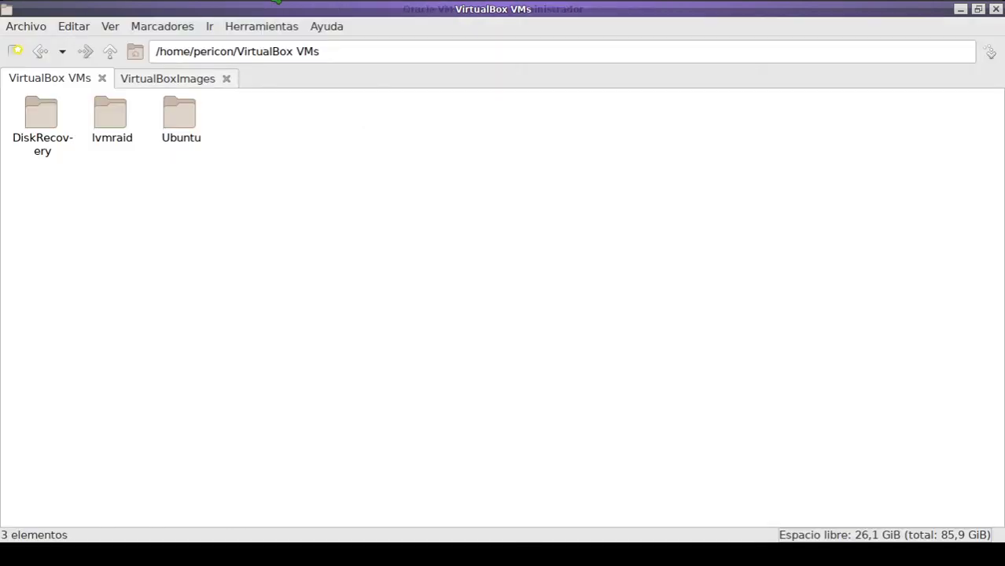
Step: Open the Ubuntu virtual machine folder in PCManFM
click(186, 119)
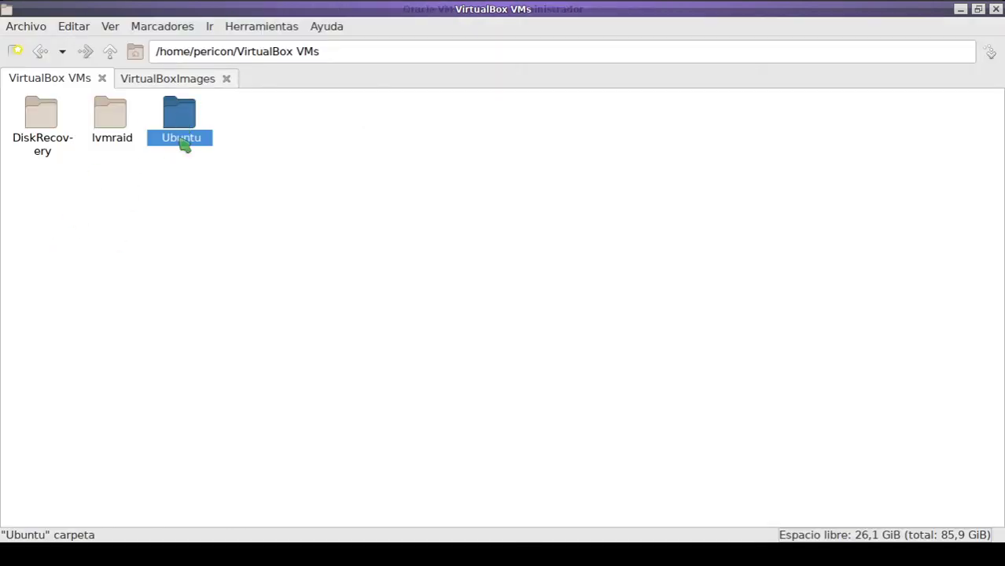
triple_click(338, 51)
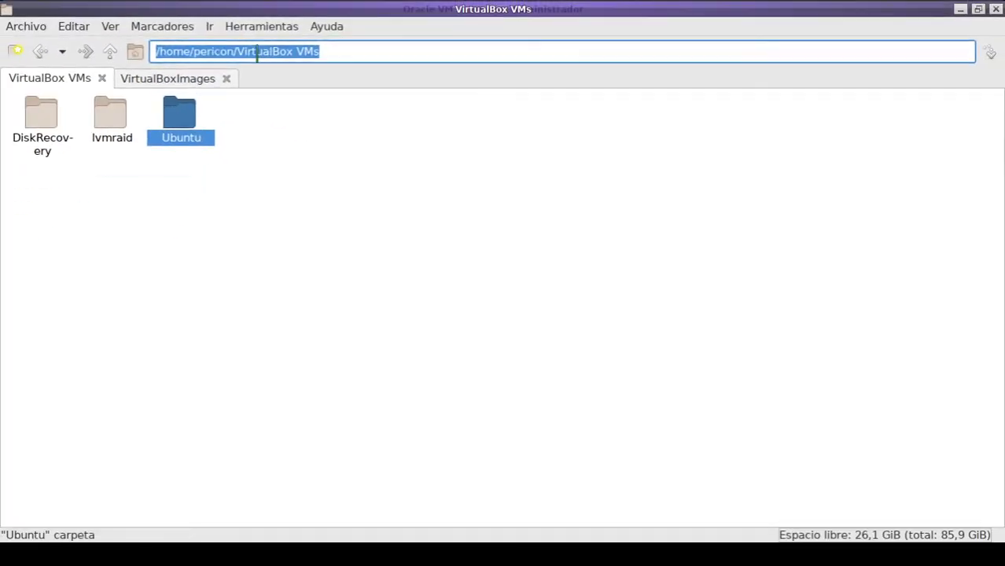
click(269, 162)
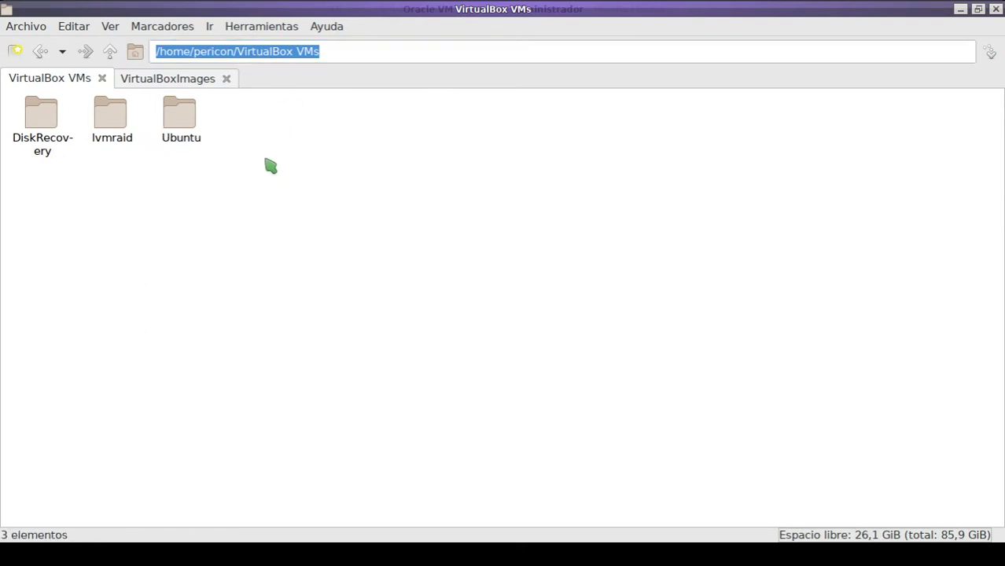
click(180, 132)
double_click(179, 122)
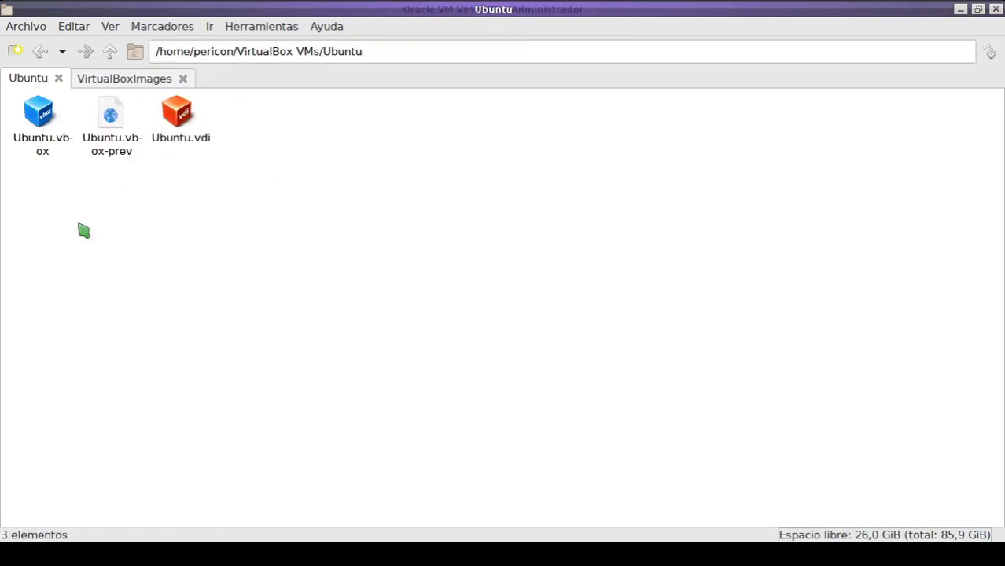
Step: Check Ubuntu.vdi's properties, confirming it uses only 2,0 MiB, then close them
drag(33, 189, 103, 136)
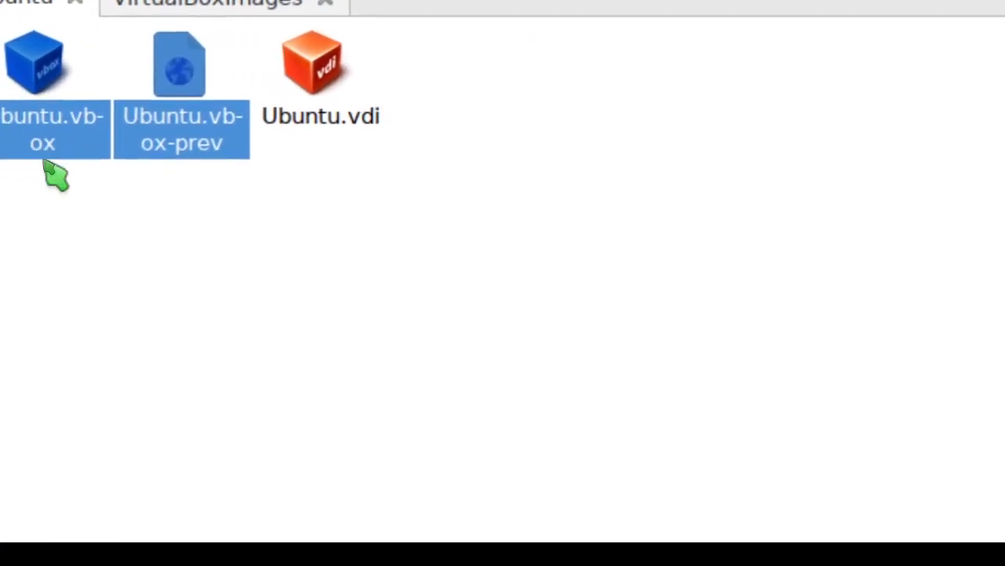
click(46, 170)
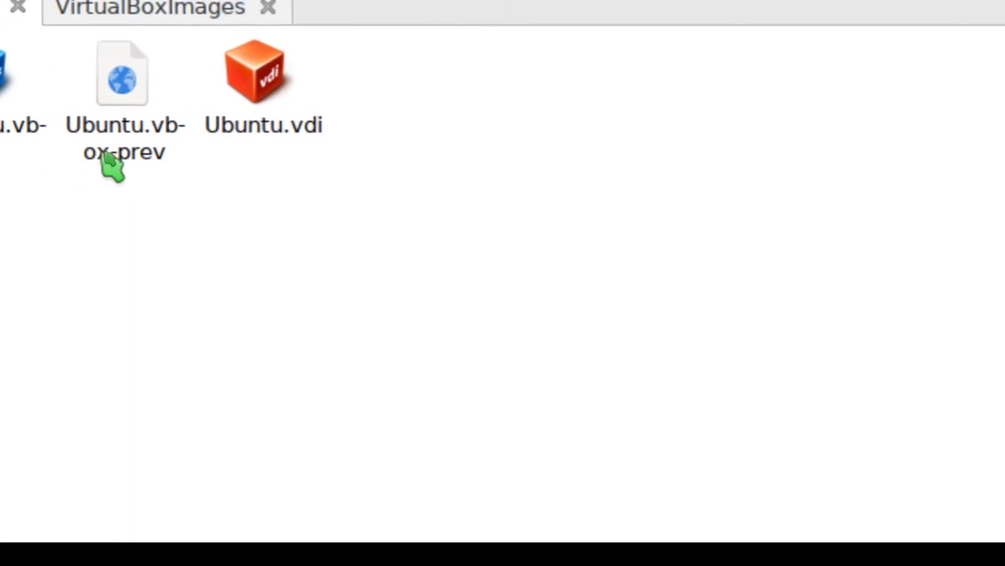
click(278, 134)
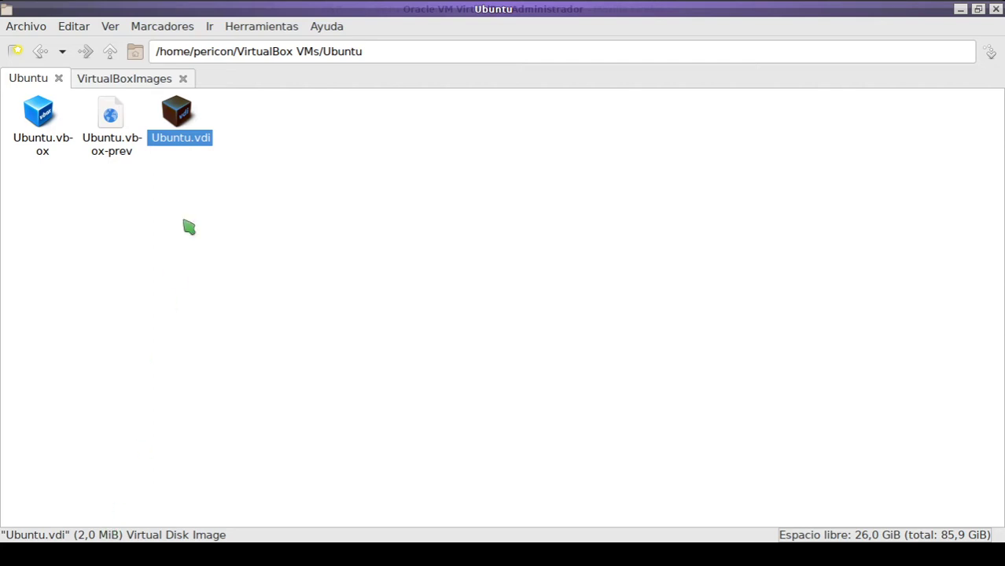
right_click(184, 137)
click(274, 285)
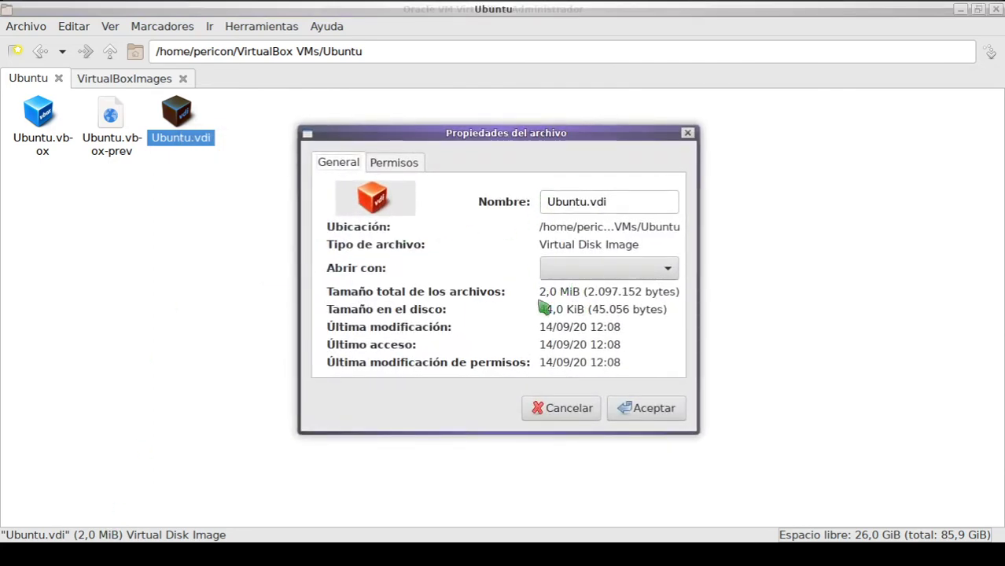
drag(540, 302, 582, 301)
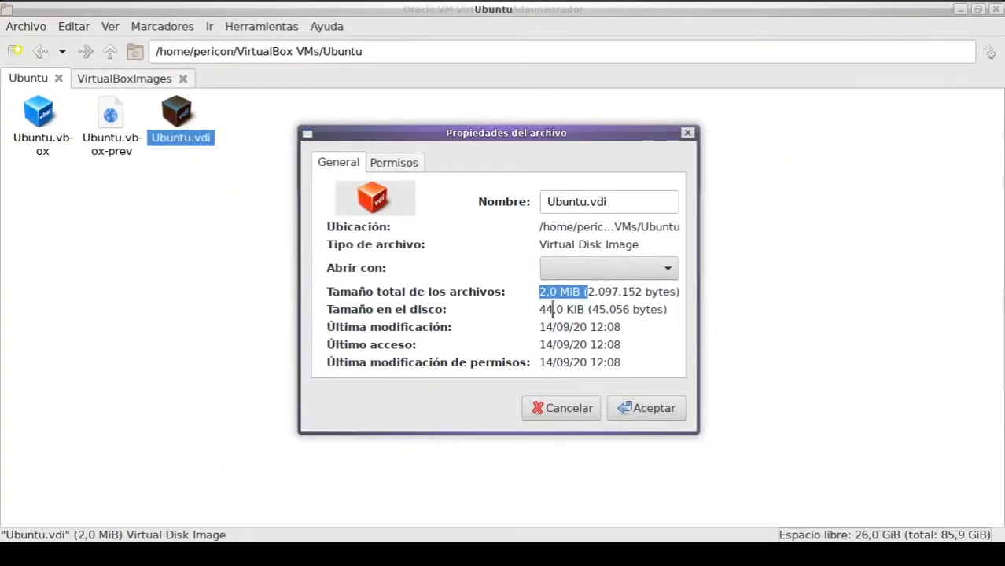
click(563, 412)
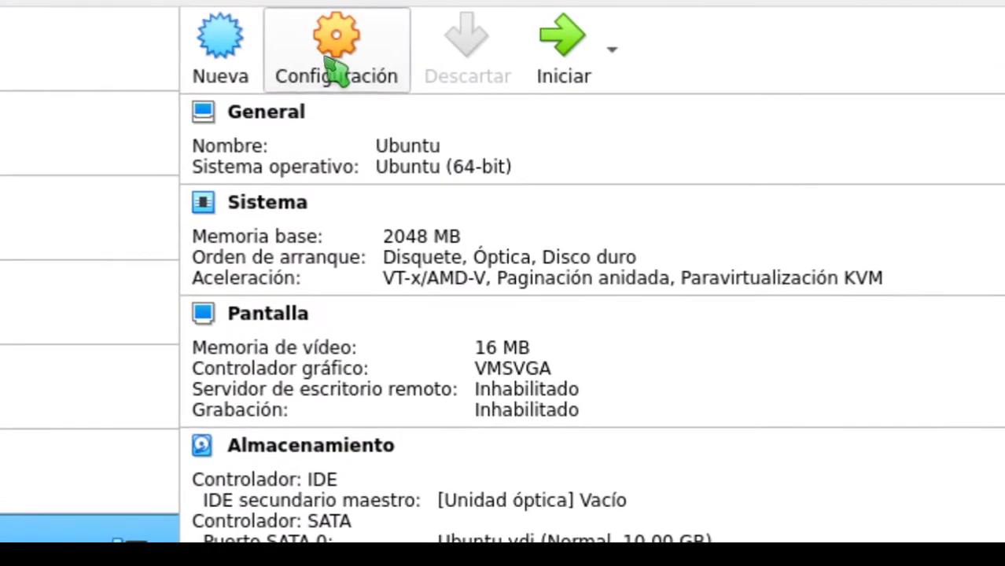
Step: Review the Ubuntu VM's General and System settings: motherboard, processor and acceleration
click(329, 62)
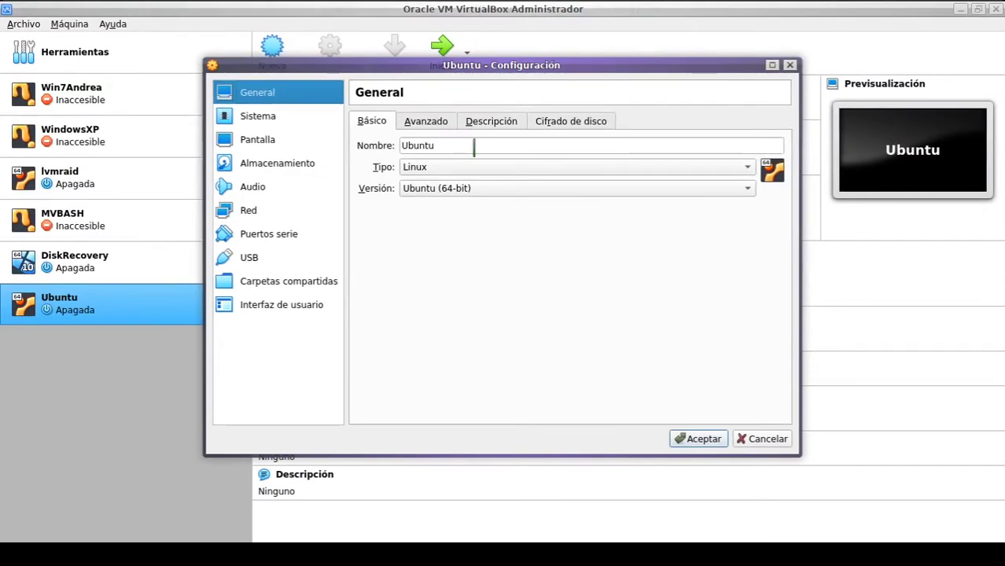
click(429, 120)
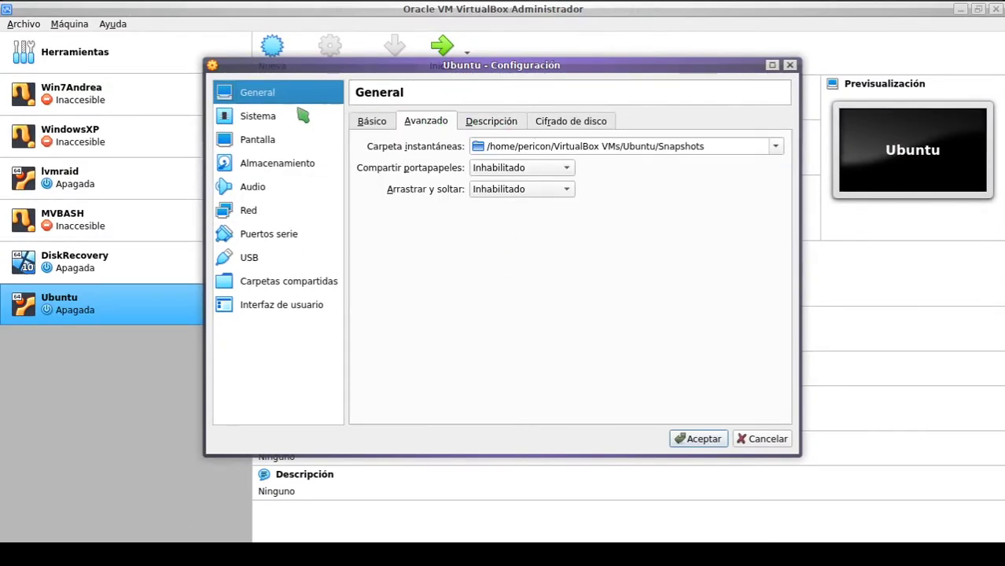
click(266, 123)
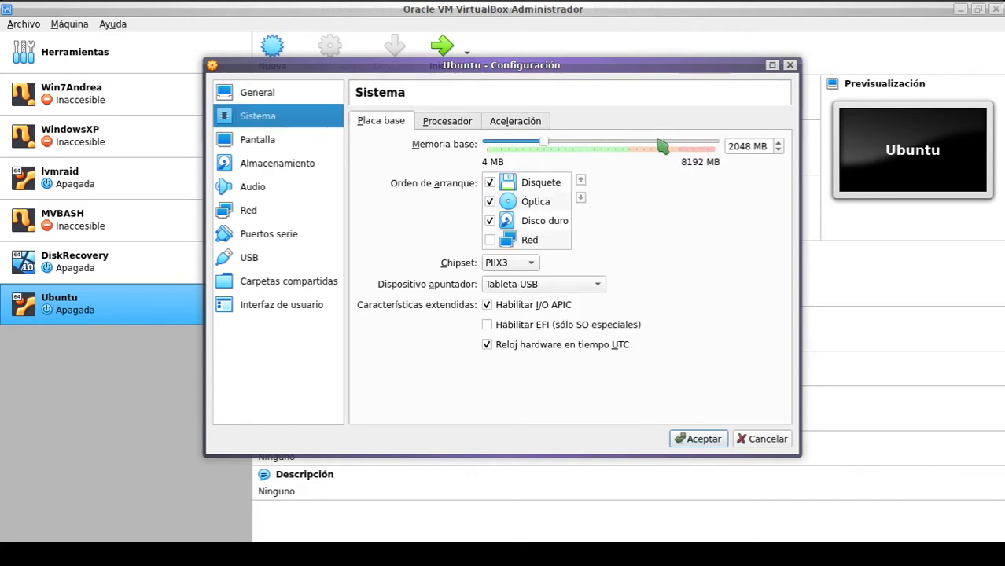
click(455, 122)
click(536, 126)
click(403, 118)
Step: Confirm Ubuntu.vdi sits on SATA port 0, glance at Network, and accept the settings
click(267, 164)
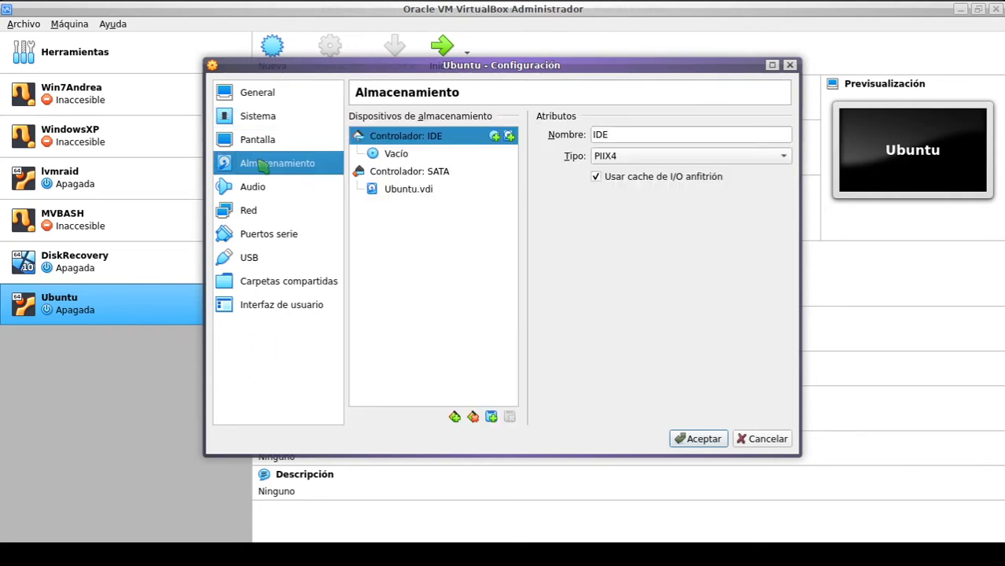
mouse_move(419, 196)
mouse_down()
mouse_move(421, 187)
mouse_move(407, 189)
mouse_up()
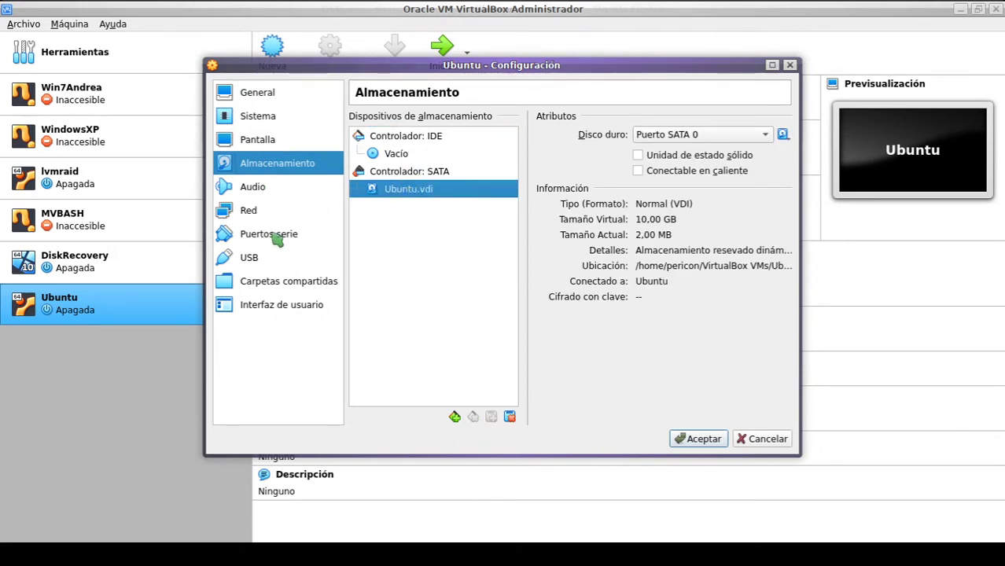
click(258, 214)
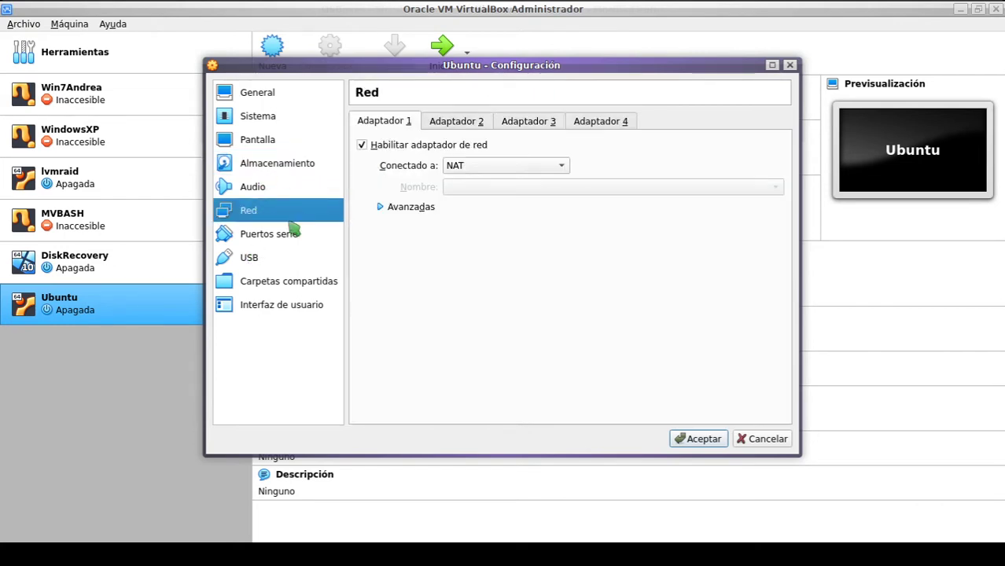
click(703, 439)
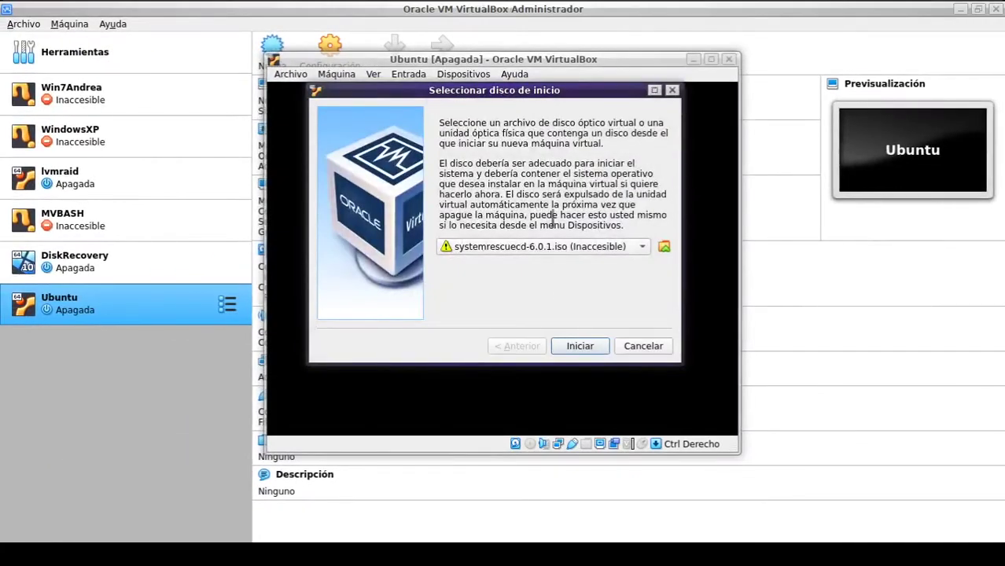
Step: Leave the start-up optical drive empty instead of systemrescuecd-6.0.1.iso and boot the VM
drag(527, 98, 506, 97)
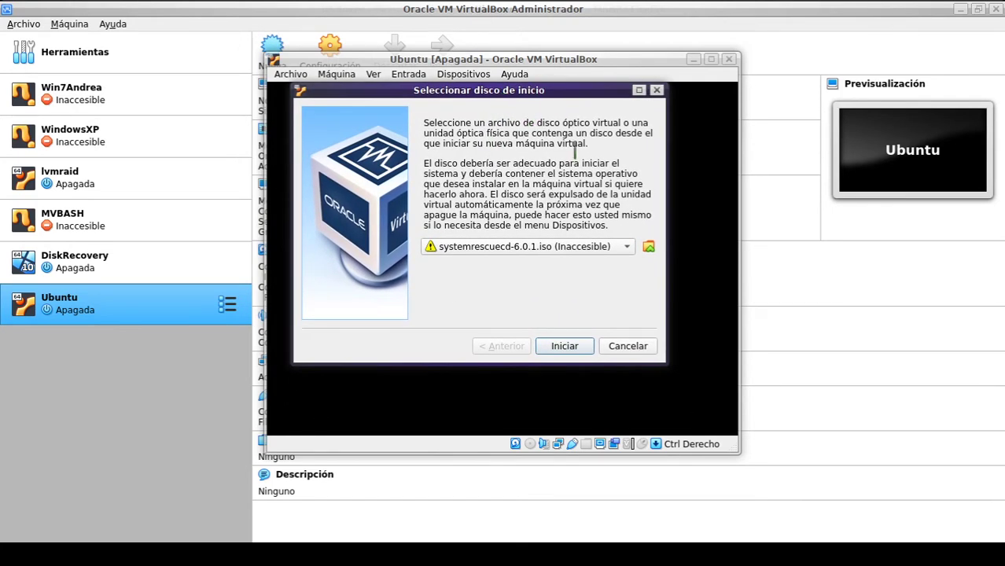
click(629, 248)
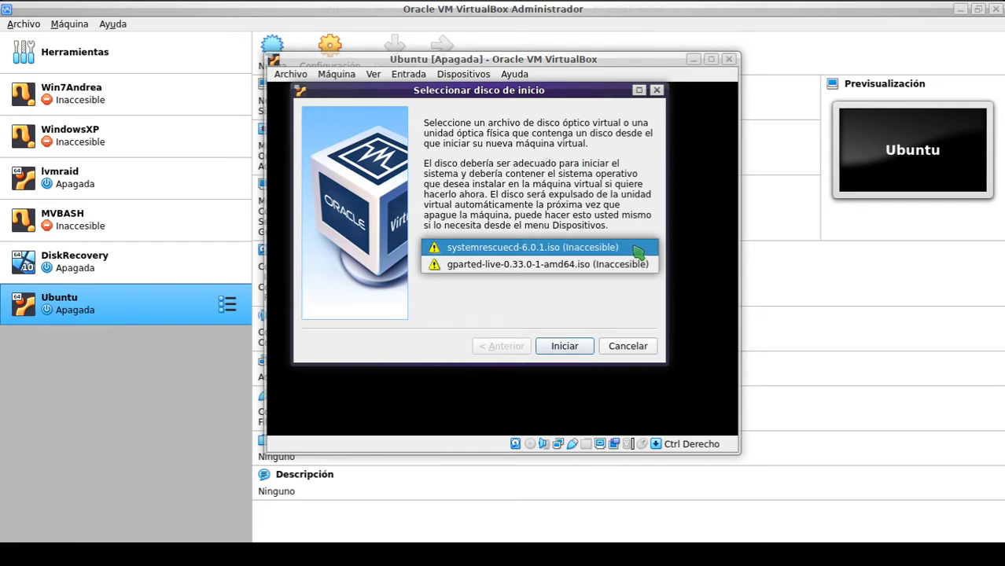
click(637, 252)
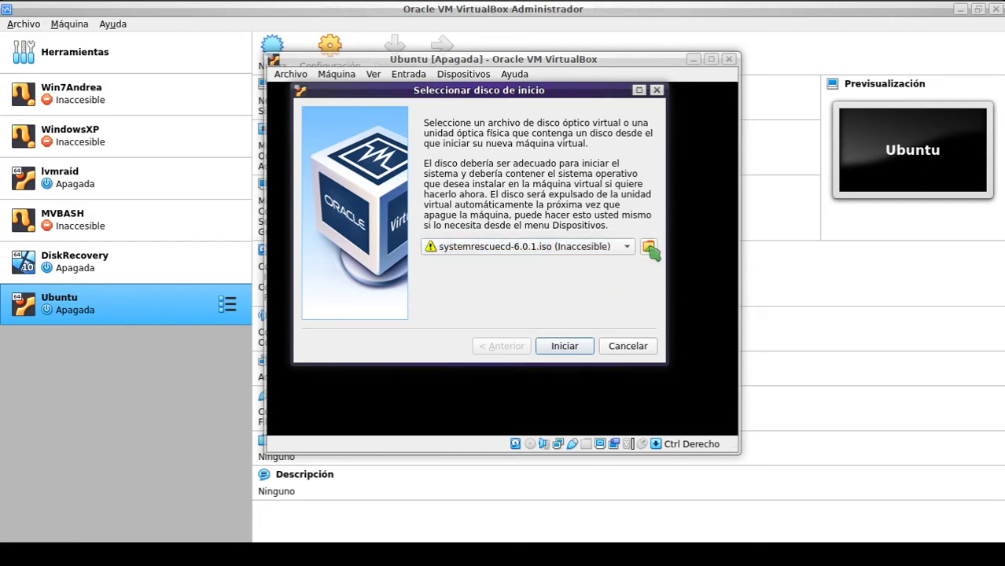
click(649, 248)
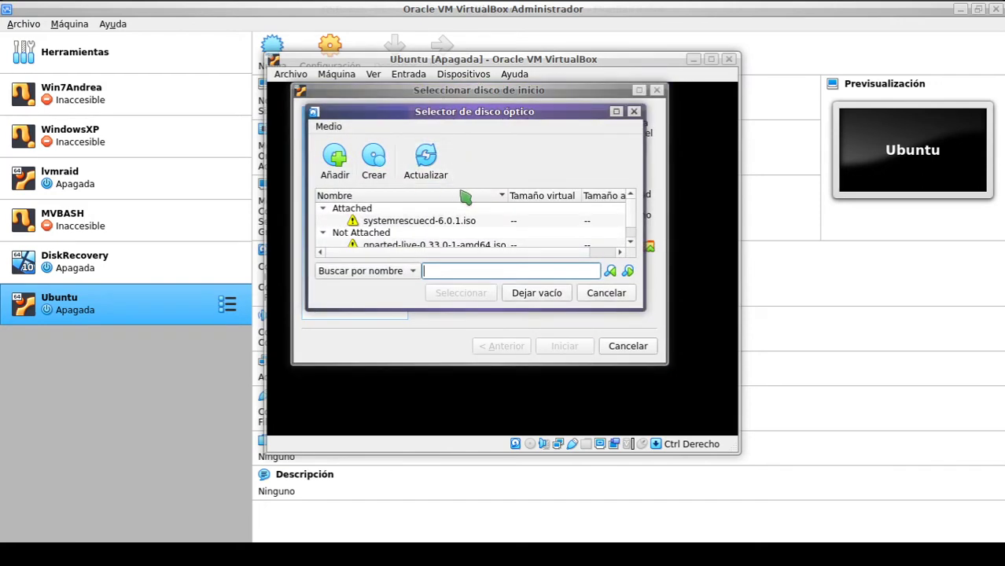
click(535, 295)
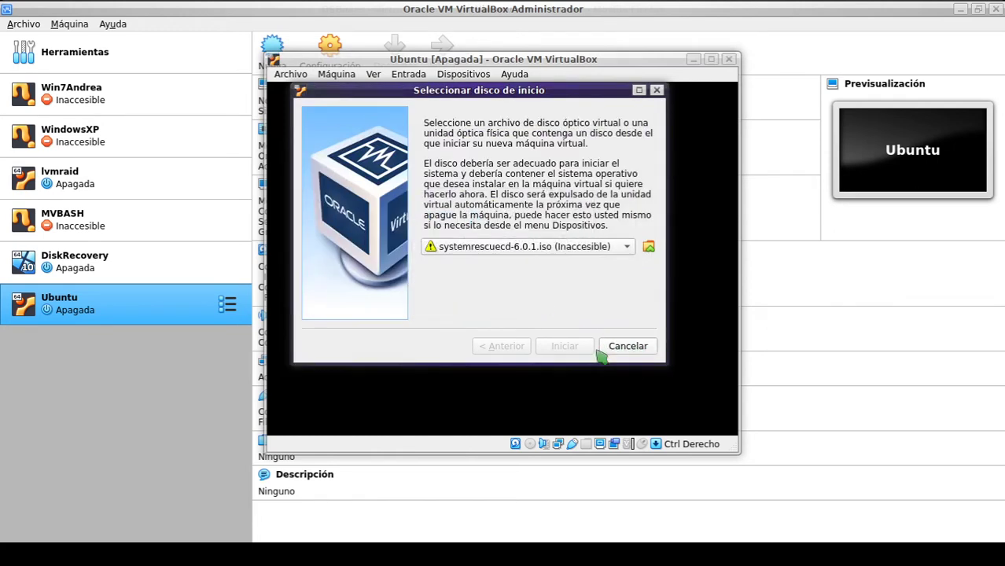
click(634, 352)
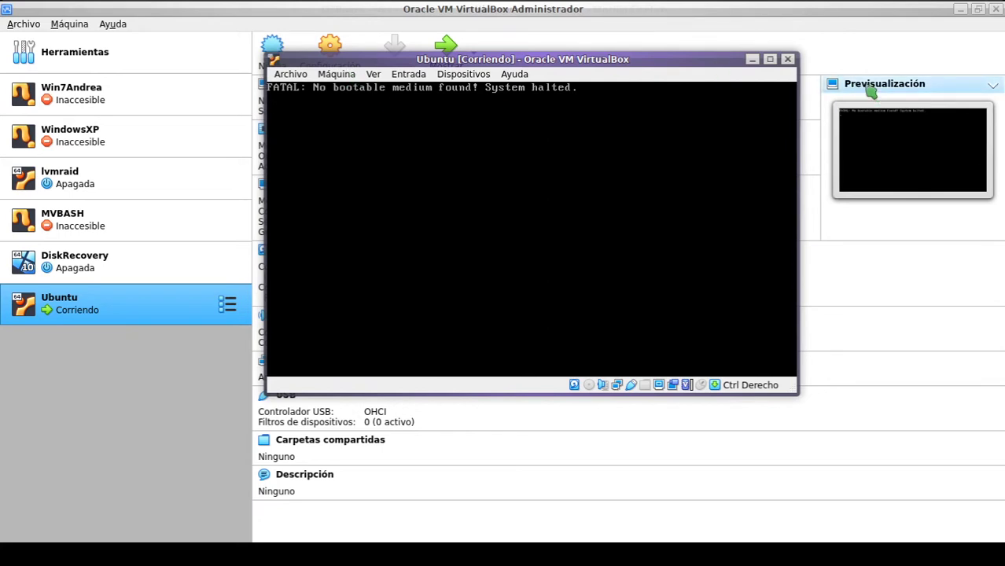
Step: Close the halted VM window, choosing to power off the machine
click(786, 60)
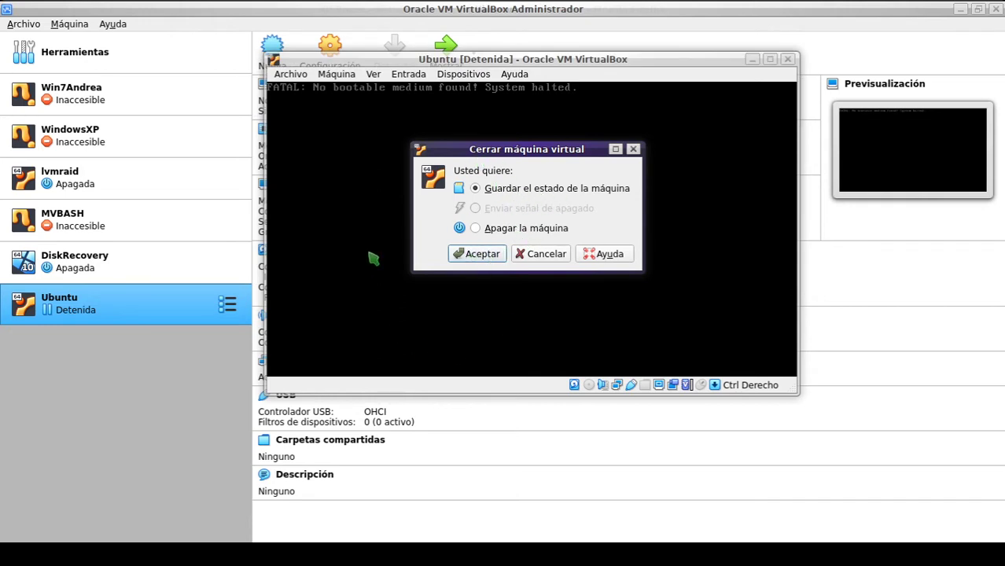
click(633, 149)
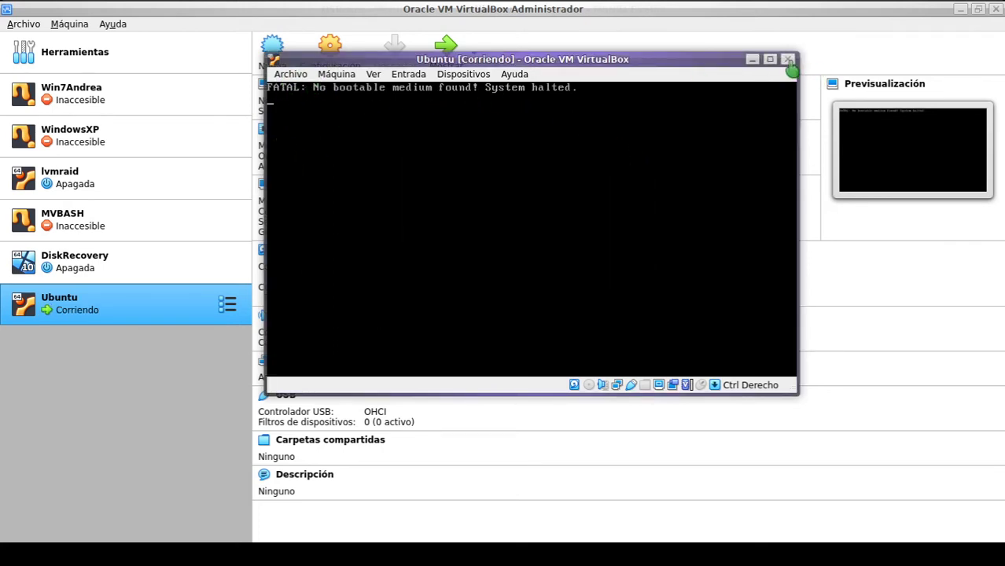
click(788, 59)
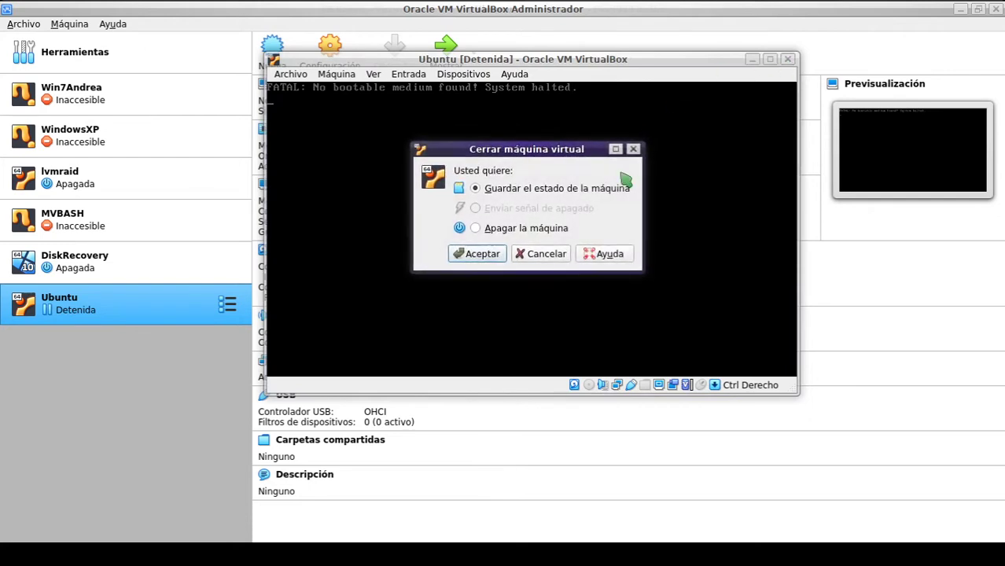
click(477, 253)
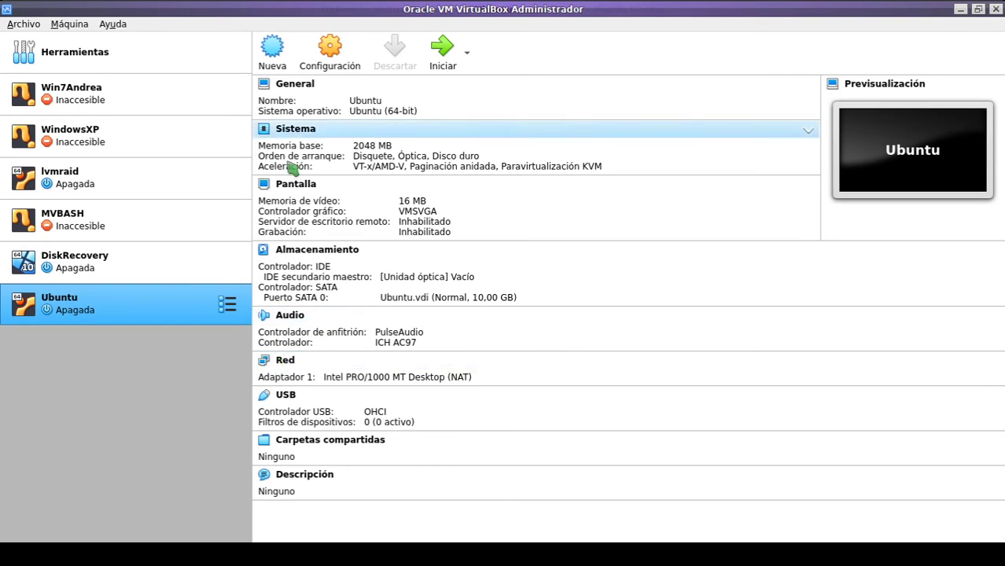
right_click(133, 298)
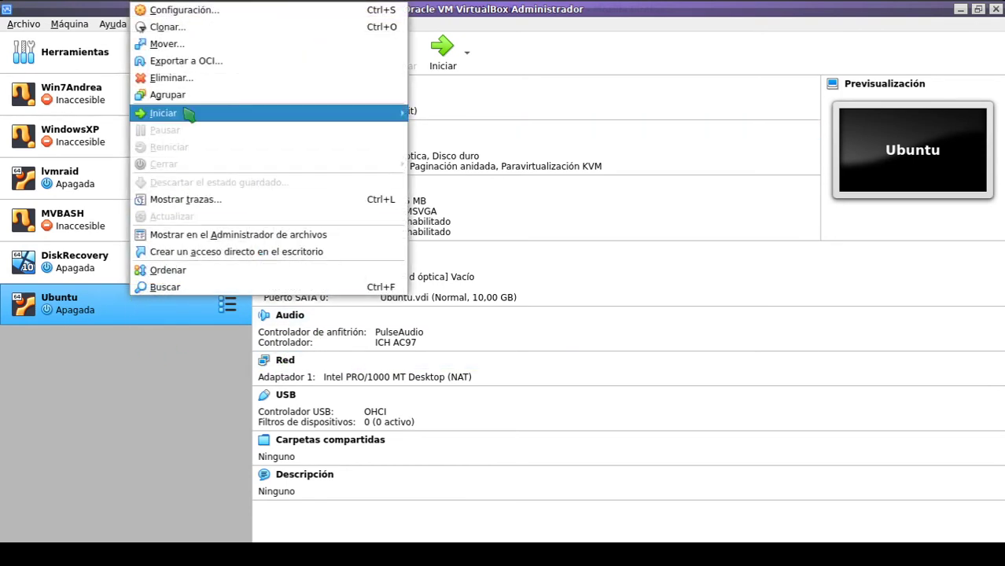
click(195, 80)
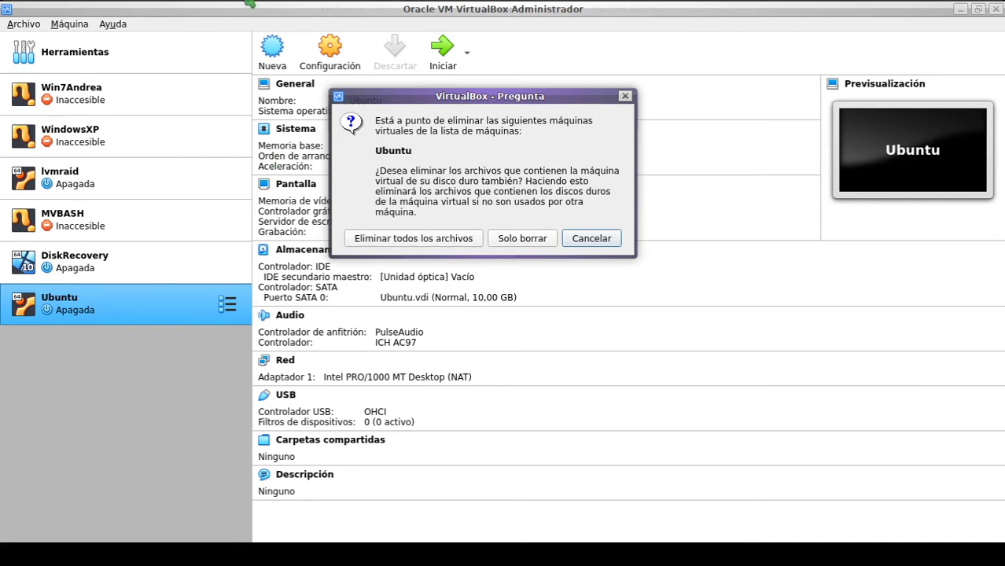
key(alt+Tab)
click(205, 166)
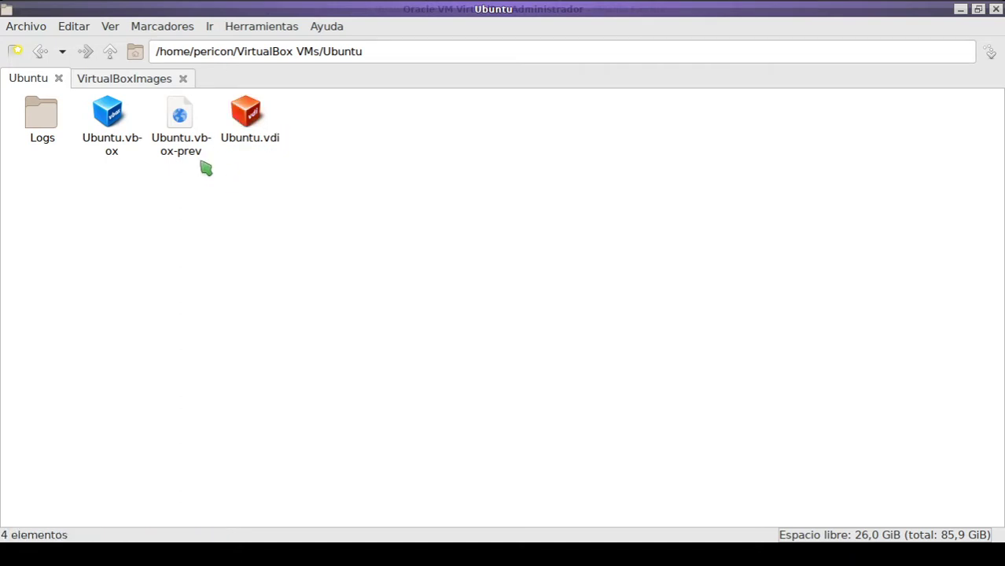
click(247, 119)
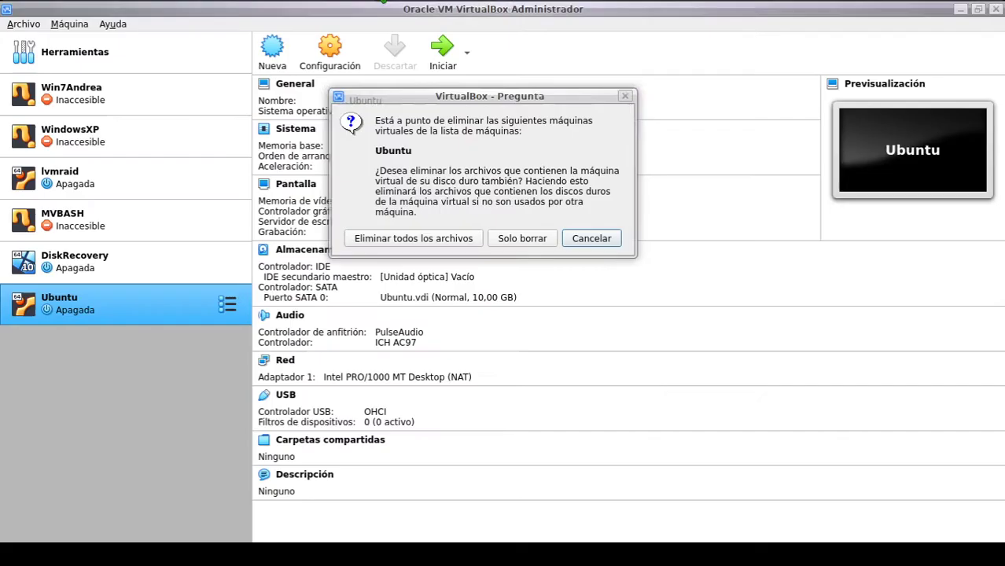
key(alt+Tab)
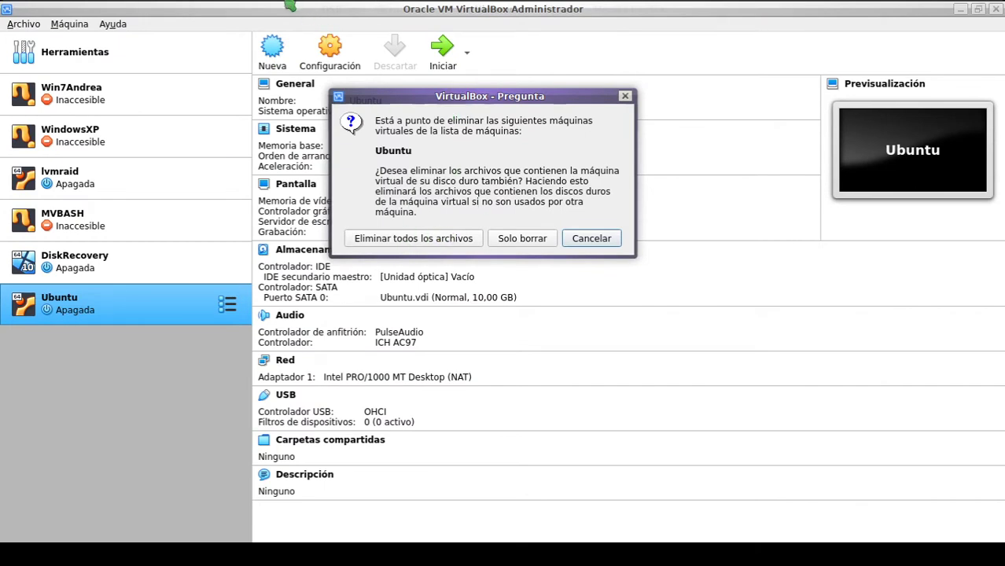
key(alt+Tab)
click(113, 50)
key(alt+Tab)
click(437, 246)
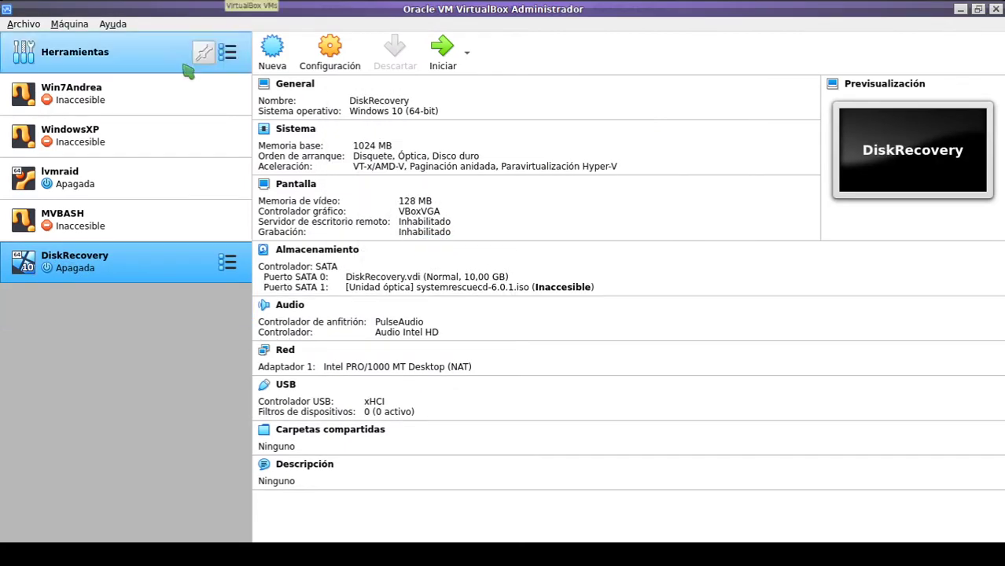
key(alt+Tab)
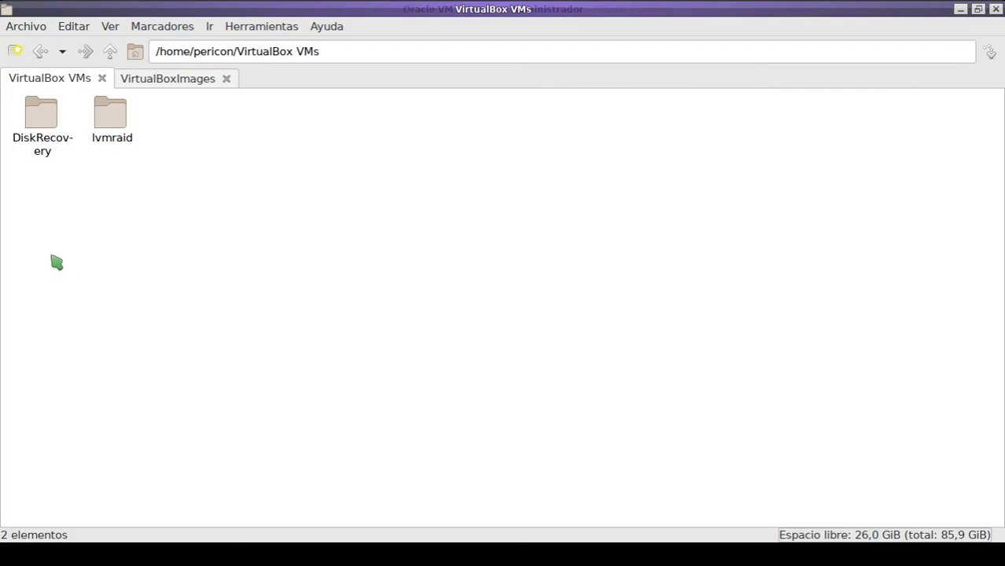
drag(27, 252, 218, 195)
key(alt+Tab)
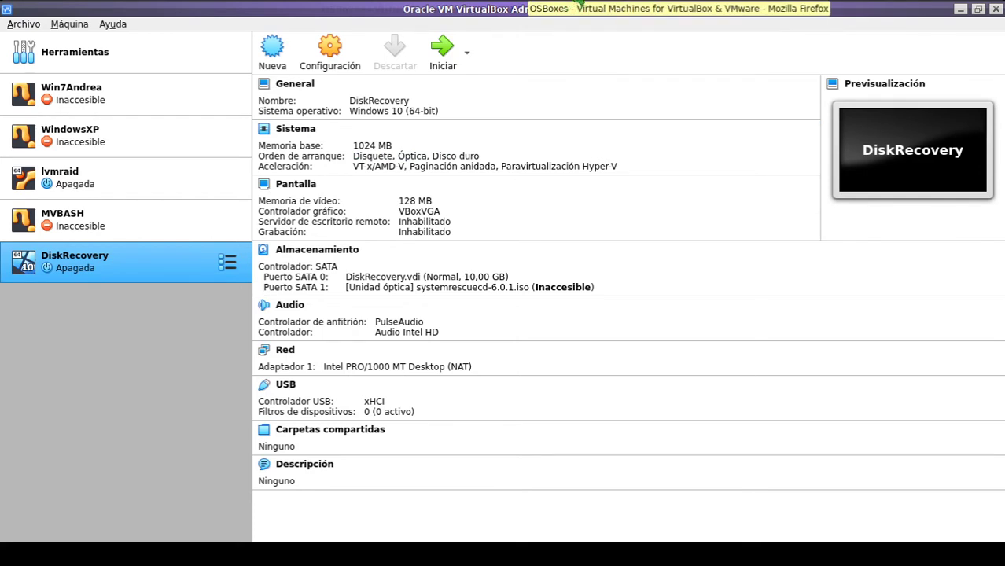
Step: Go to OSBoxes' VirtualBox Images page from the VM IMAGES menu
click(579, 4)
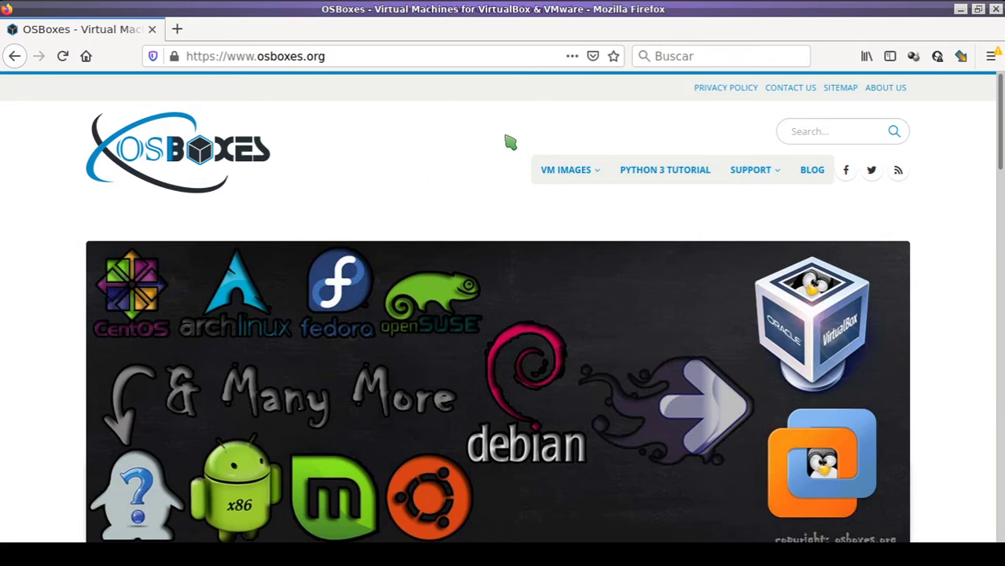
scroll(518, 139, down, 2)
scroll(390, 171, up, 1)
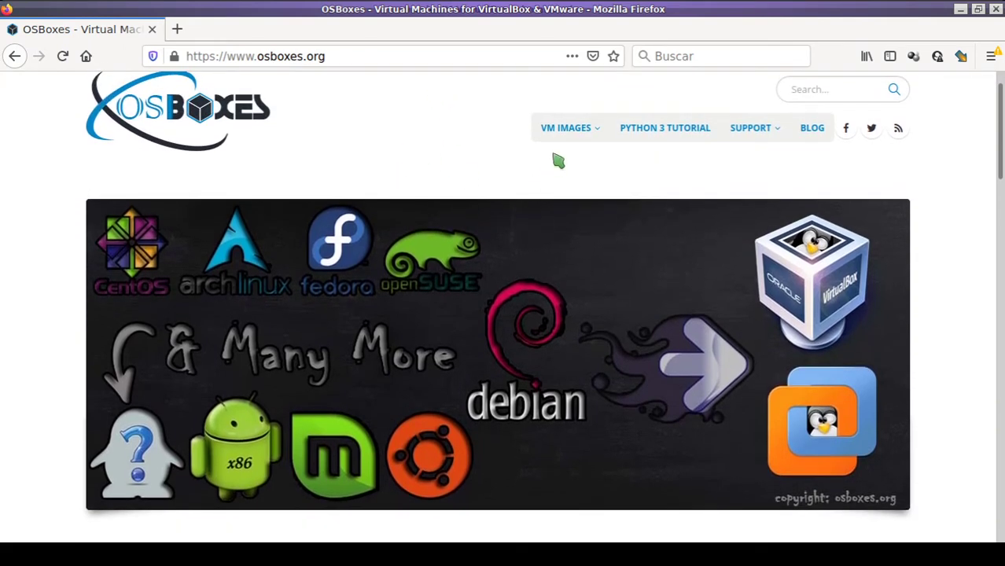
mouse_move(563, 138)
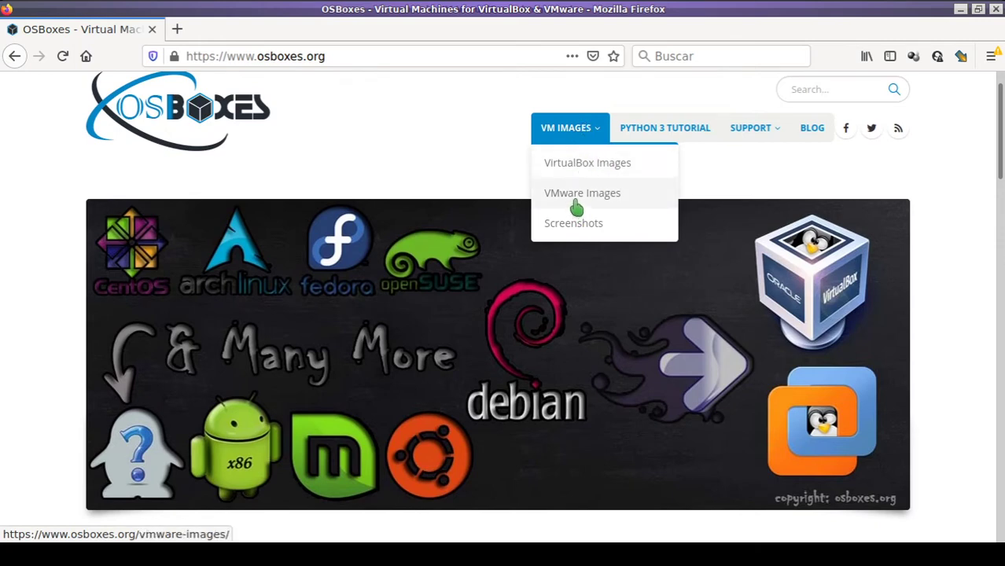
click(585, 173)
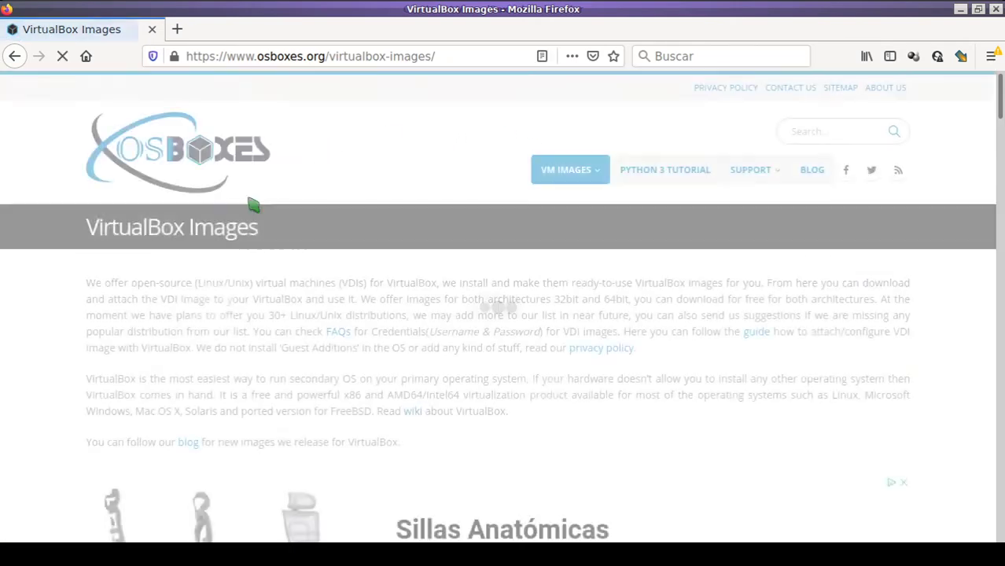
Step: Expand Lubuntu and open its VirtualBox (VDI) image page in a new tab
scroll(274, 253, down, 6)
scroll(346, 286, down, 3)
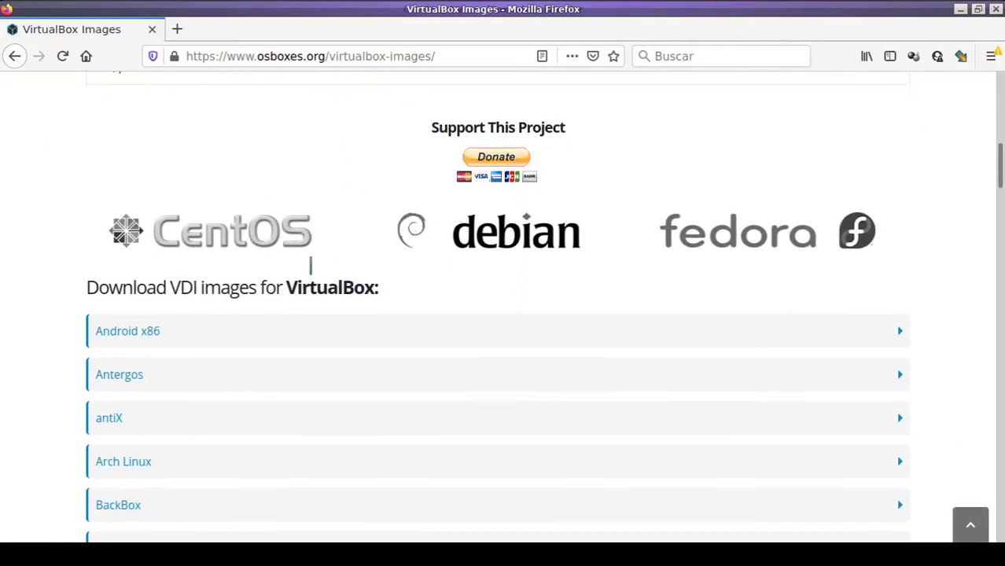
scroll(130, 252, down, 2)
scroll(130, 268, down, 10)
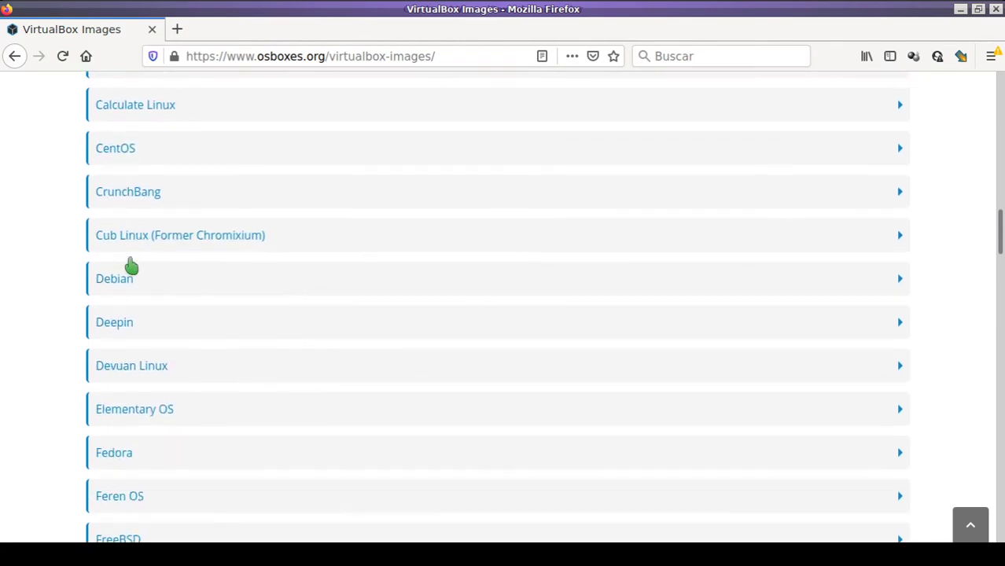
scroll(173, 280, down, 4)
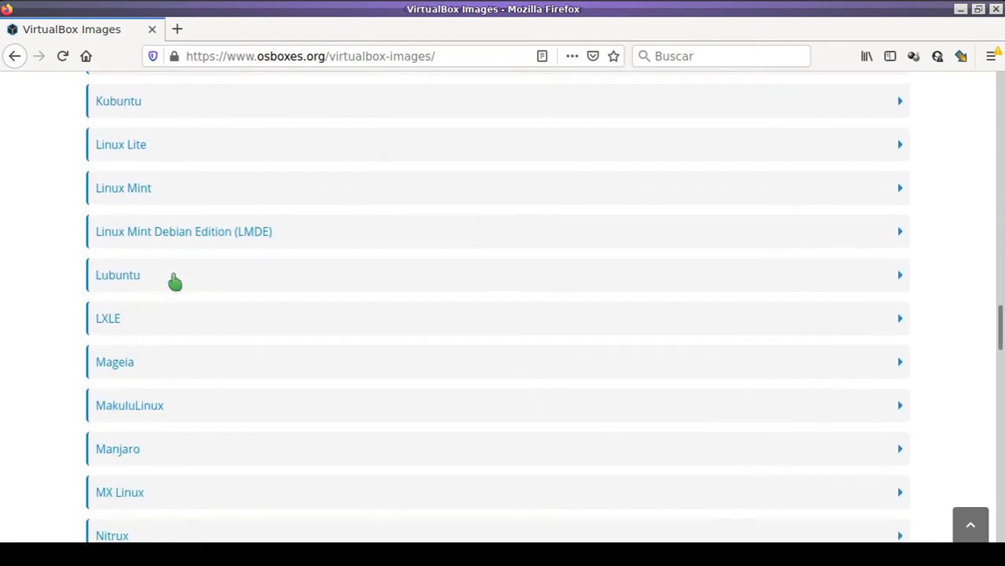
click(154, 271)
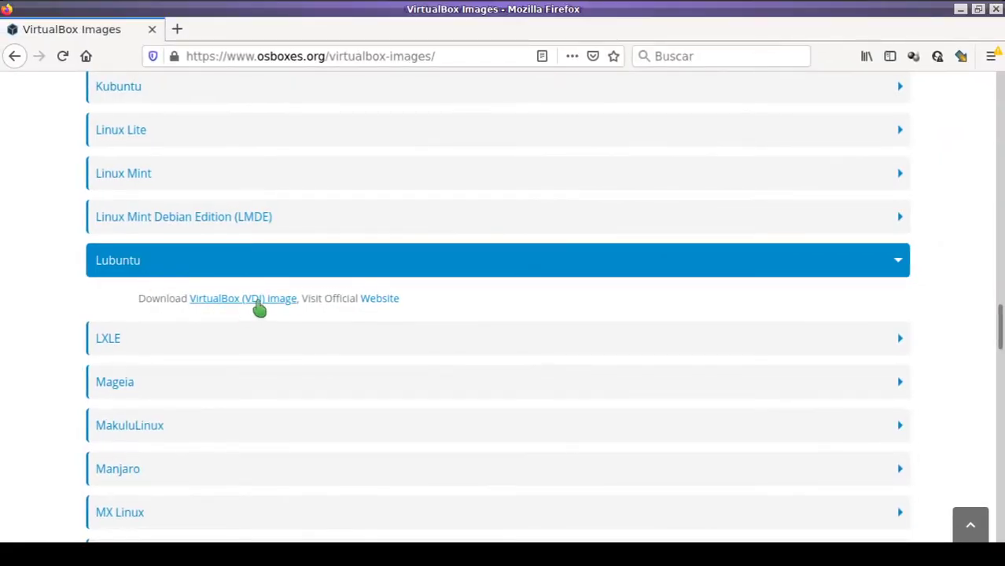
click(259, 309)
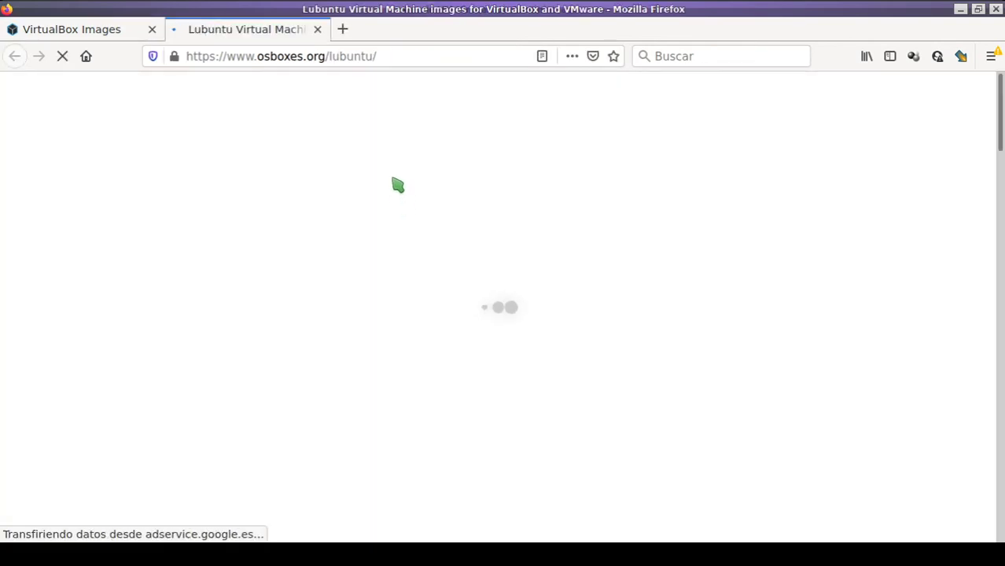
Step: Request the Lubuntu 20.04.1 VirtualBox VDI download from SourceForge
scroll(395, 166, down, 7)
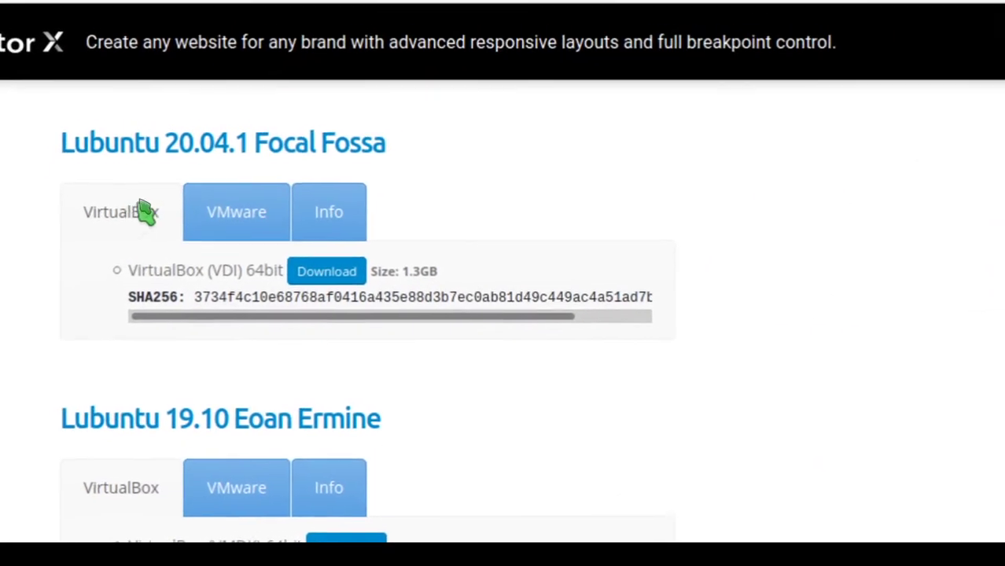
drag(166, 143, 230, 147)
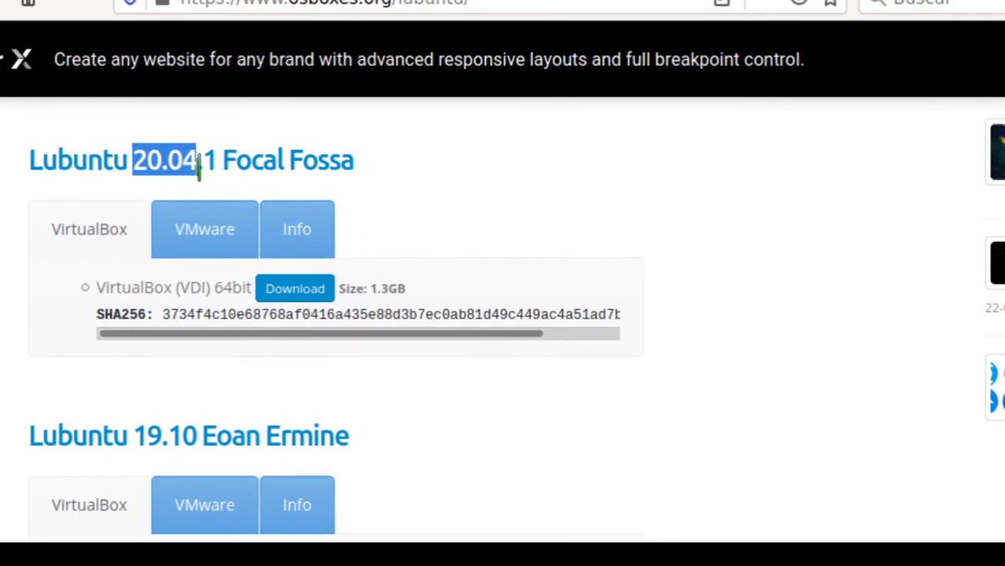
drag(146, 434, 188, 421)
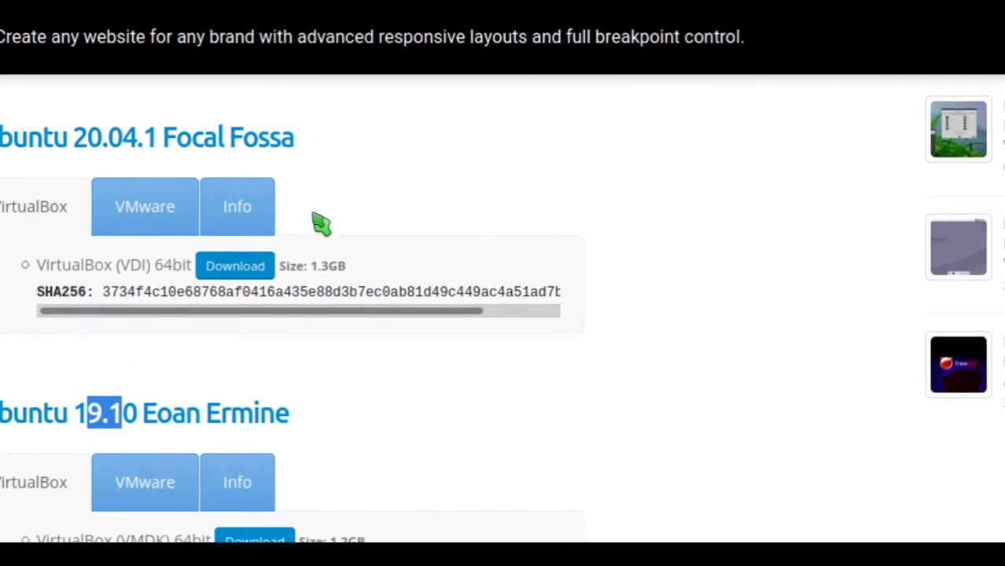
click(321, 225)
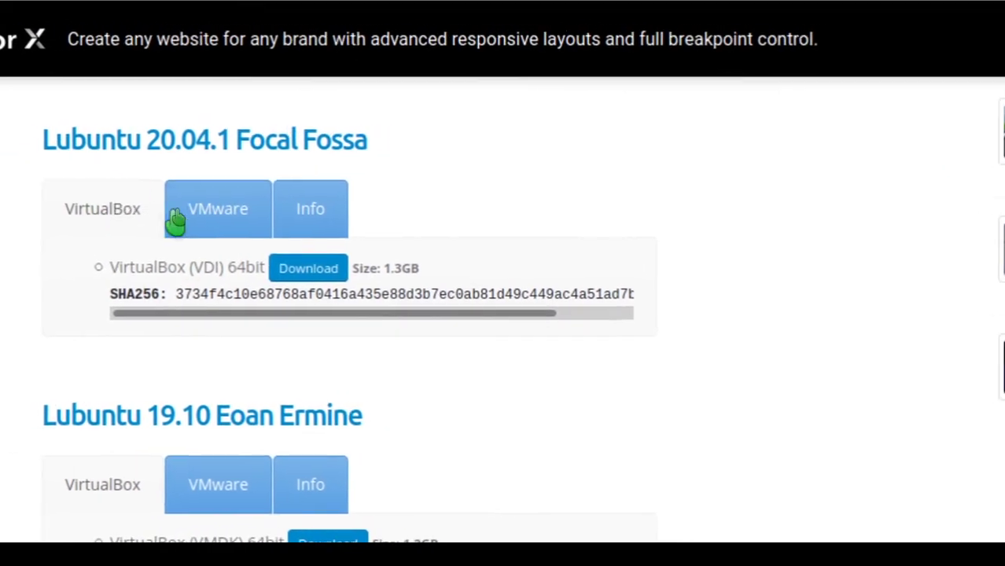
click(209, 222)
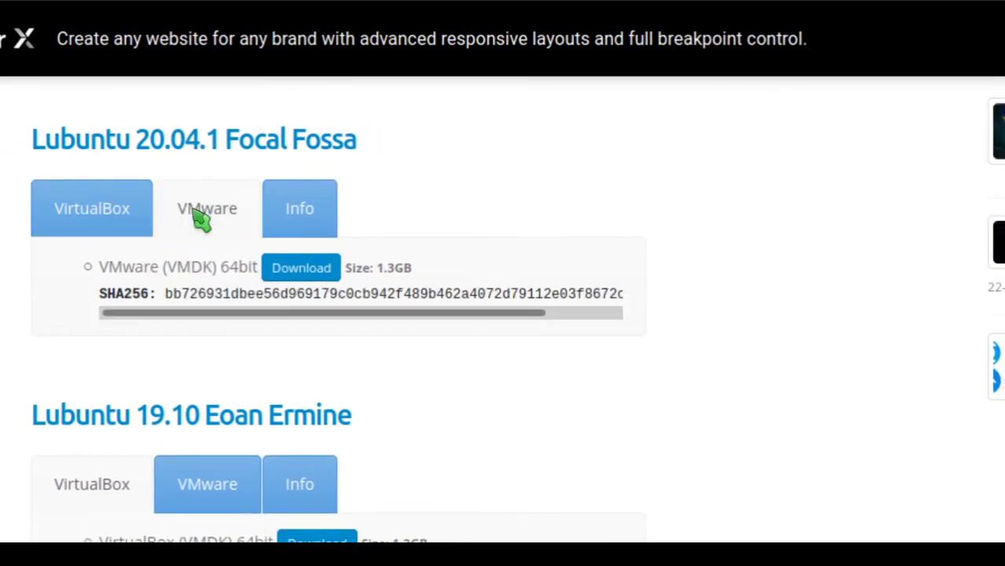
click(106, 223)
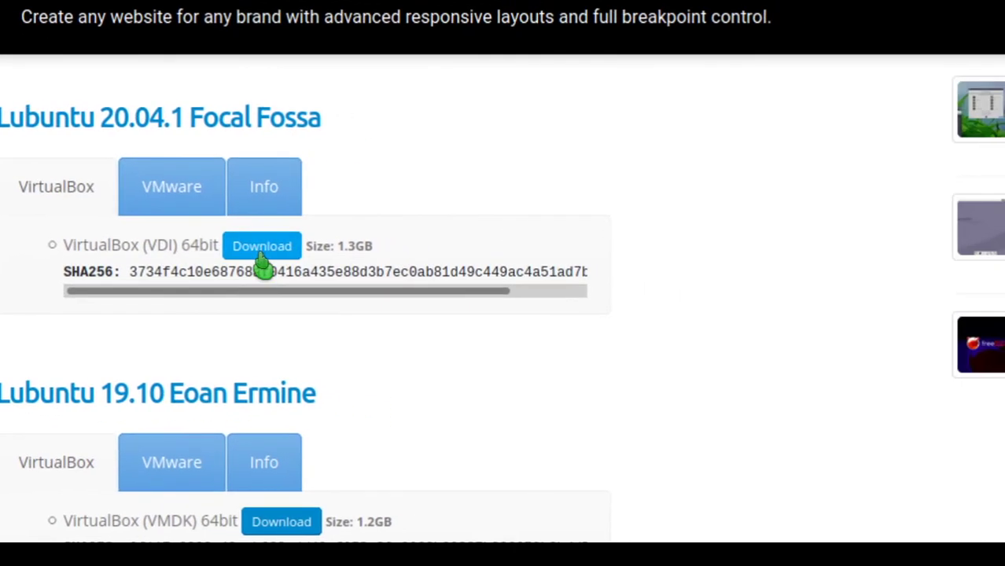
click(327, 272)
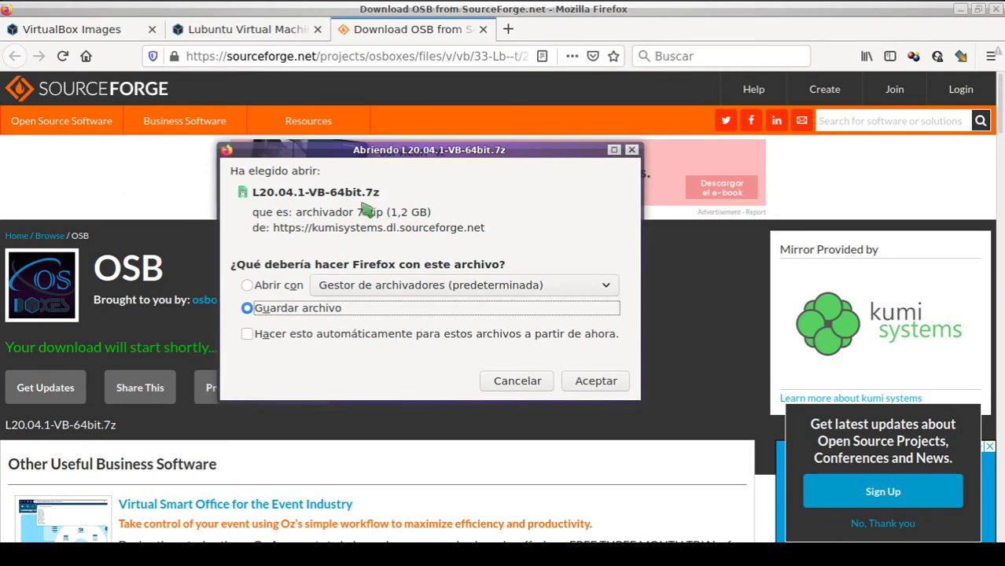
Step: Dismiss the save prompt and view VirtualBoxImages holding L20.04.1-VB-64bit.7z
click(631, 149)
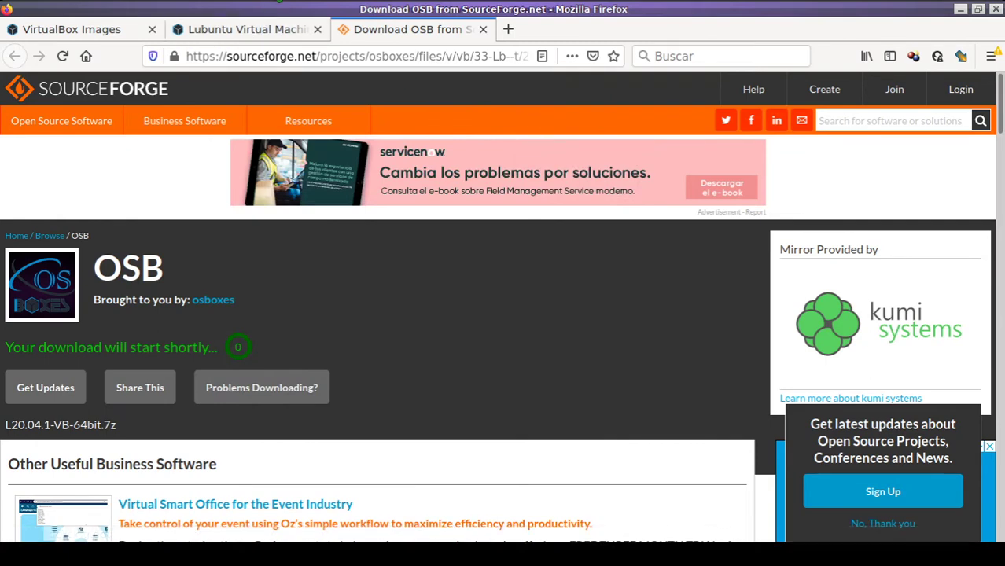
click(274, 1)
click(184, 81)
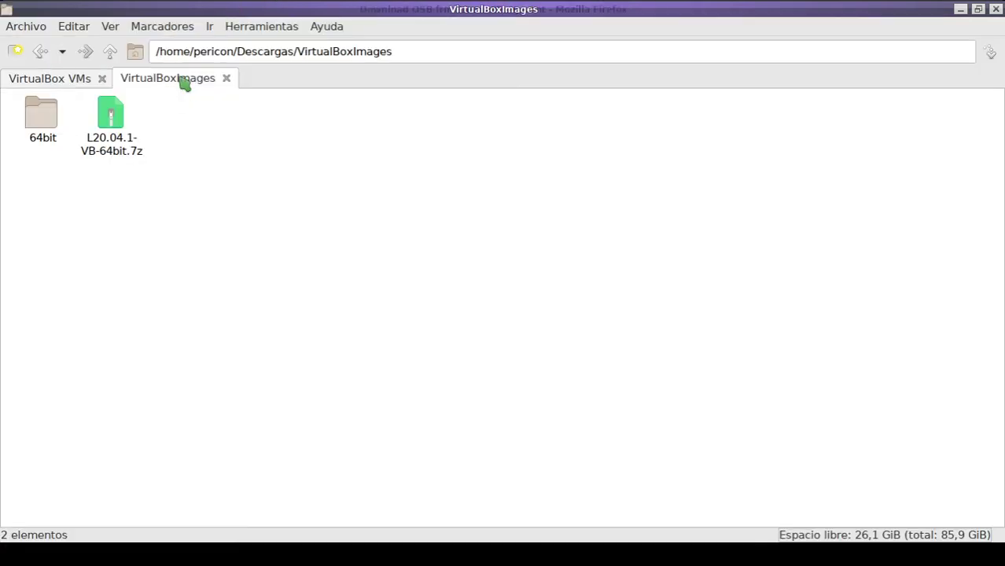
Step: Open the 64bit folder to find the 5,7 GiB Lubuntu 20.04.1 (64bit).vdi, then return to VirtualBox
click(113, 115)
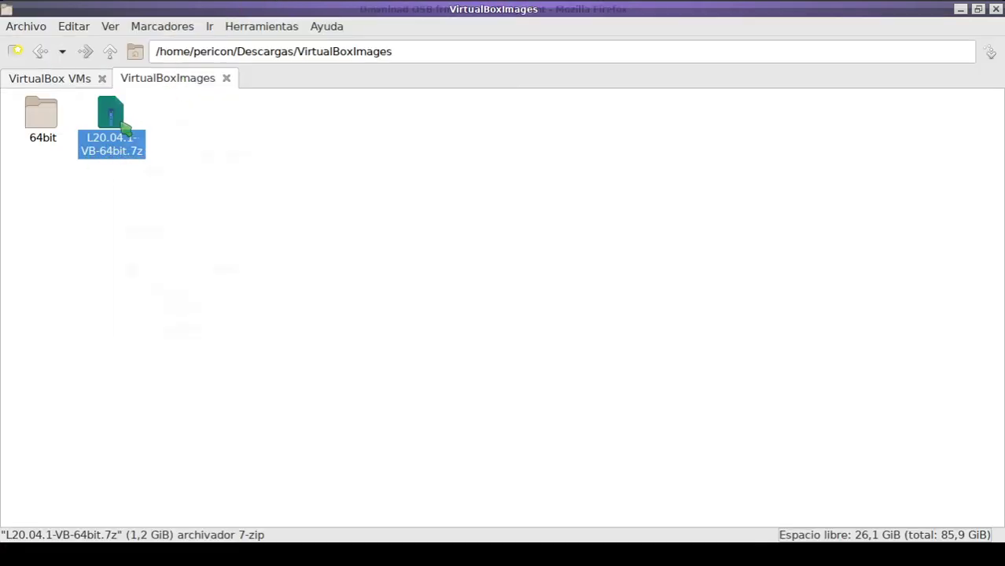
right_click(121, 124)
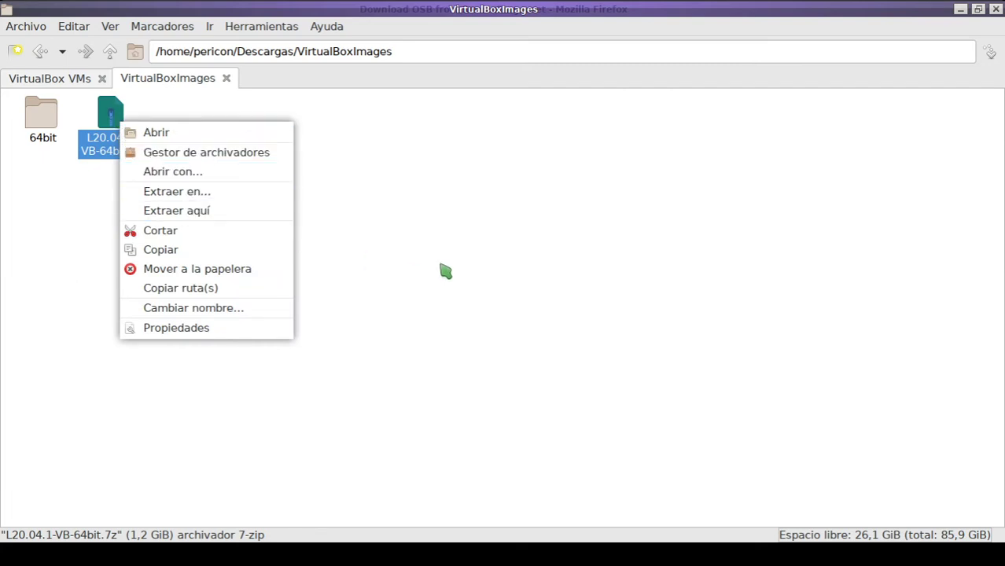
click(385, 243)
click(40, 106)
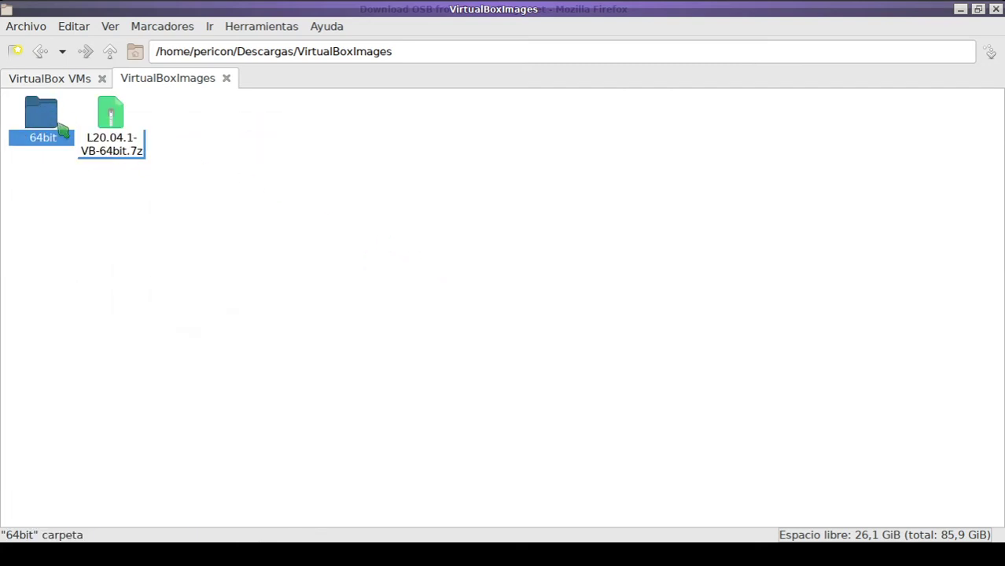
double_click(40, 118)
click(47, 116)
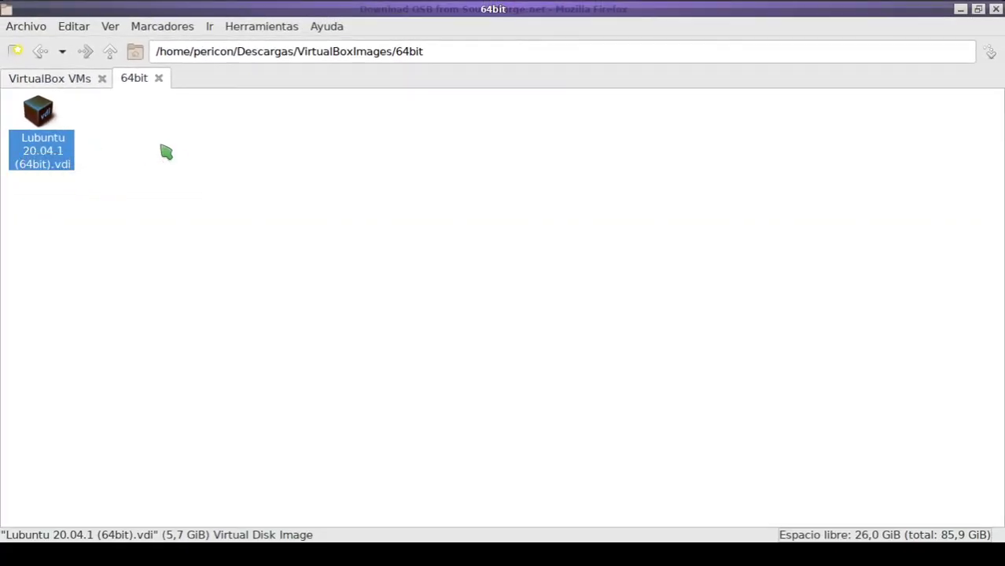
click(176, 156)
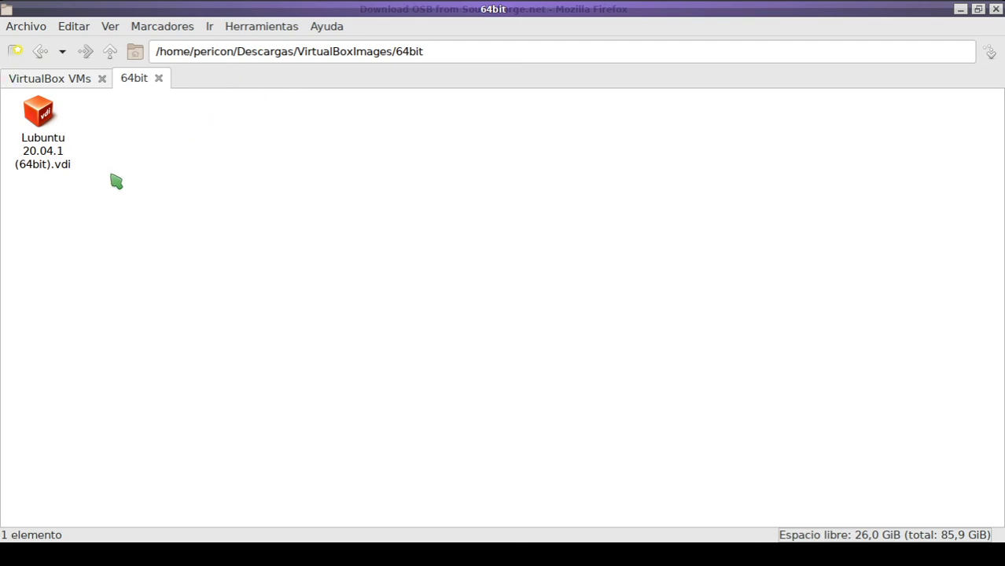
key(alt+Tab)
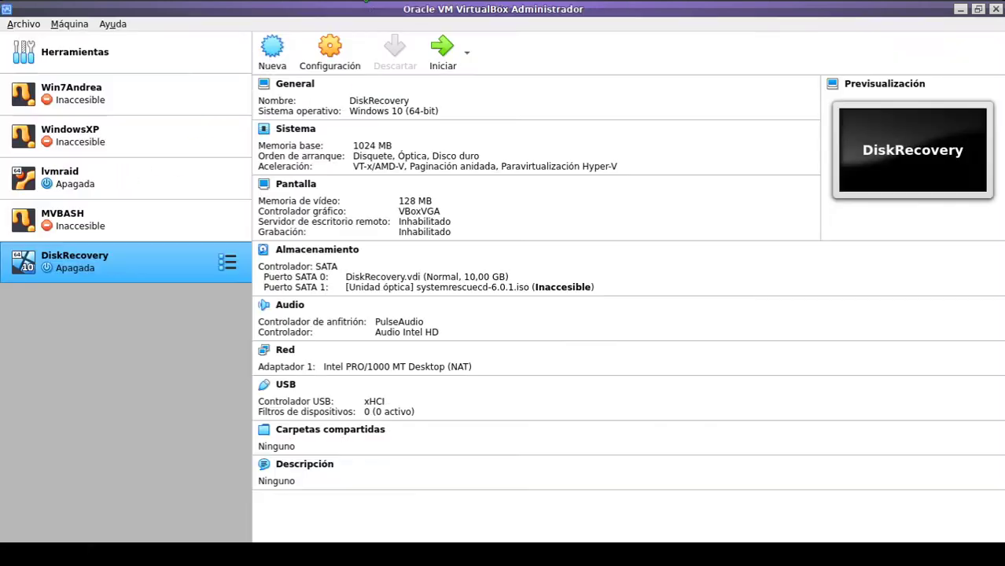
Step: Start a new VM named Lubuntu (Linux, Ubuntu 64-bit), check the disk image, then bring Firefox forward
click(277, 57)
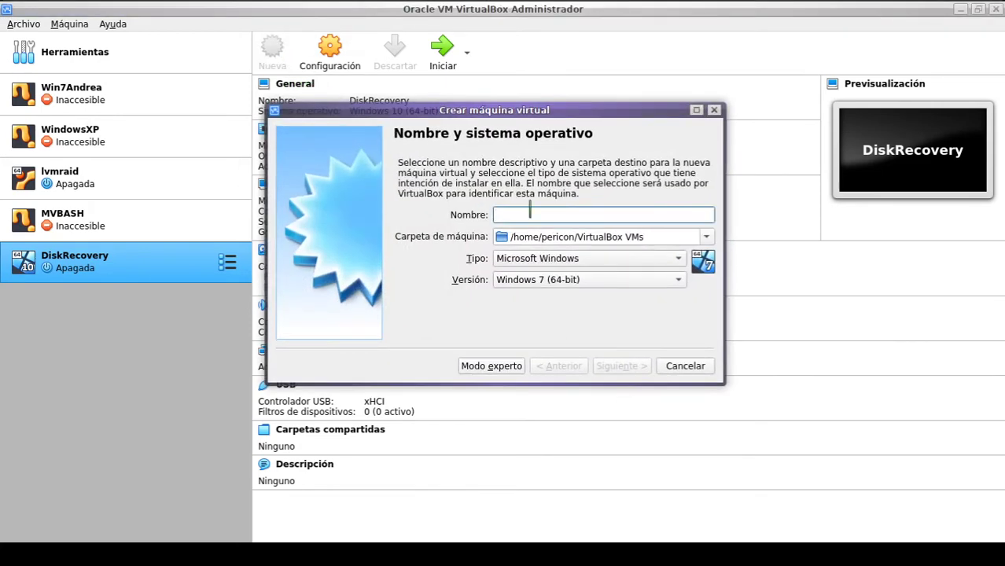
text(Lubuntu)
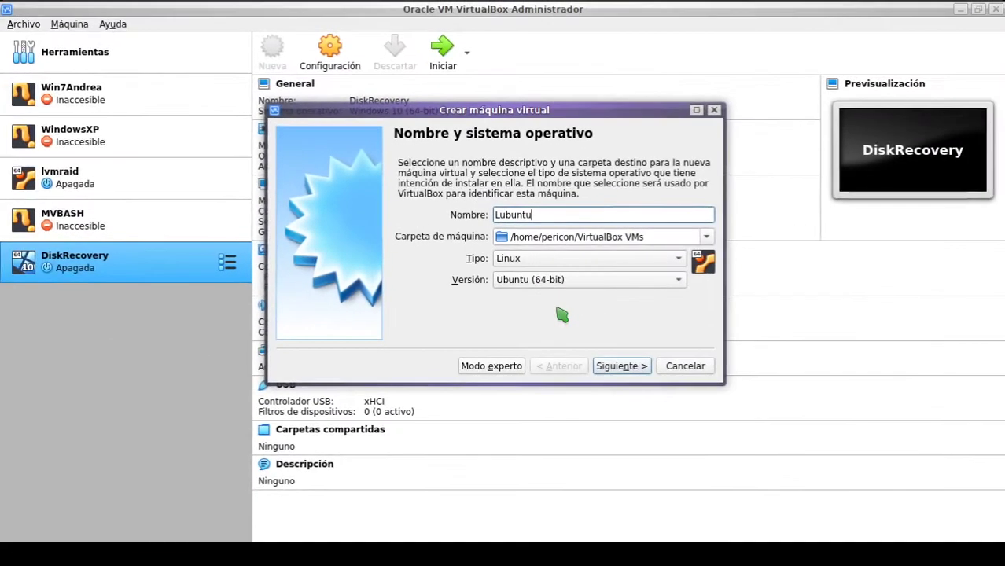
key(alt+Tab)
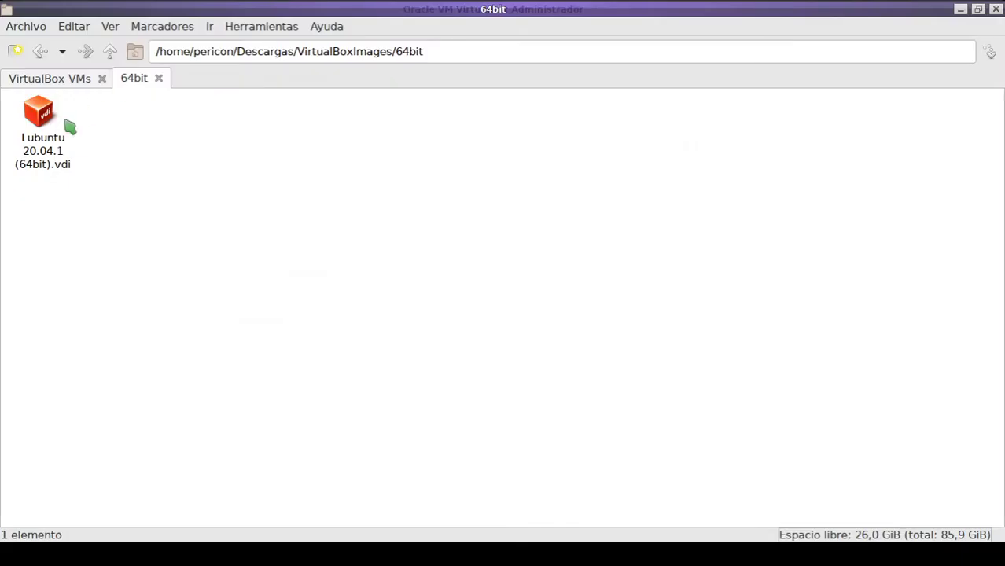
click(37, 170)
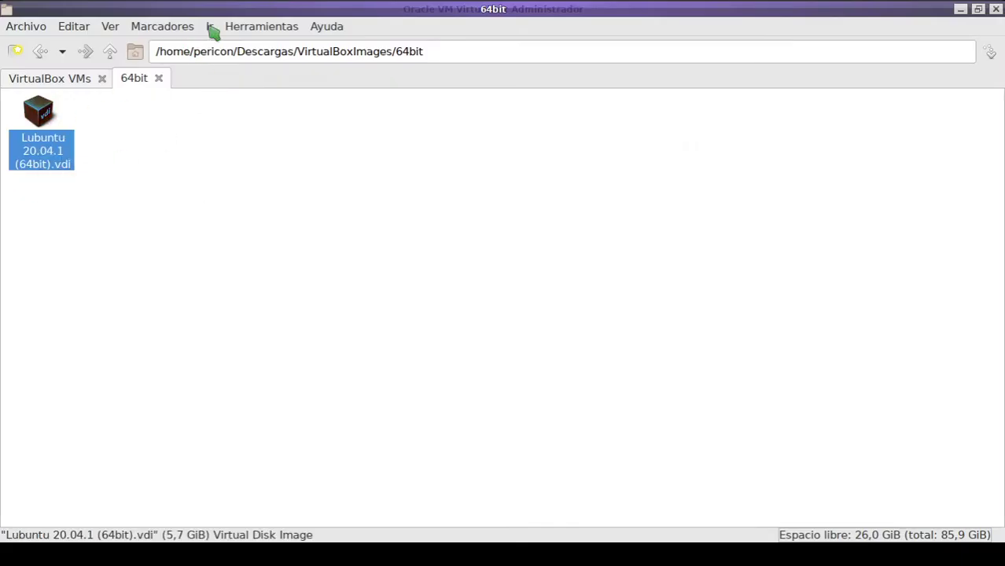
key(alt+Tab)
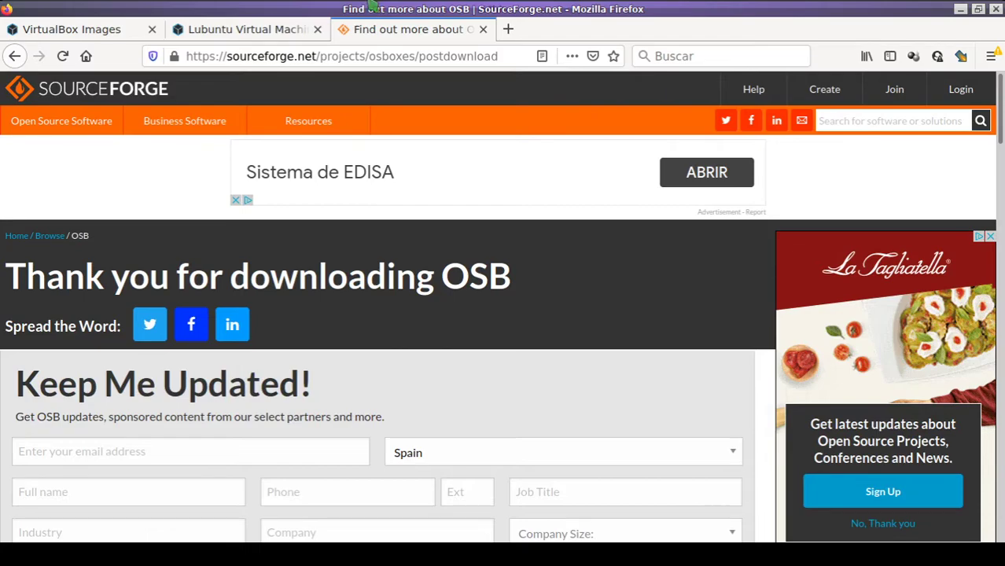
Step: Accept the name and OS settings and give the machine 2048 MB of memory
key(alt+Tab)
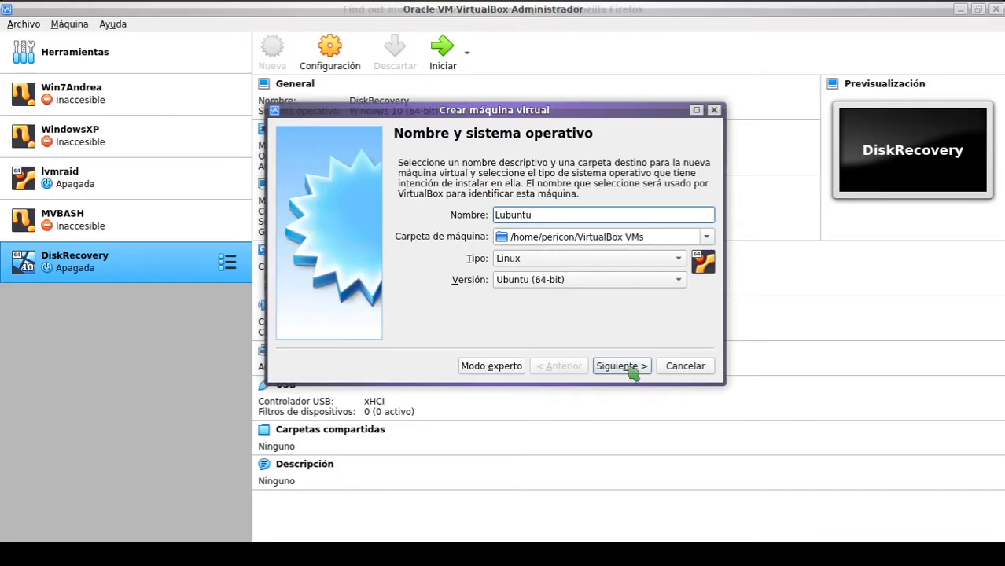
click(625, 367)
drag(439, 219, 467, 226)
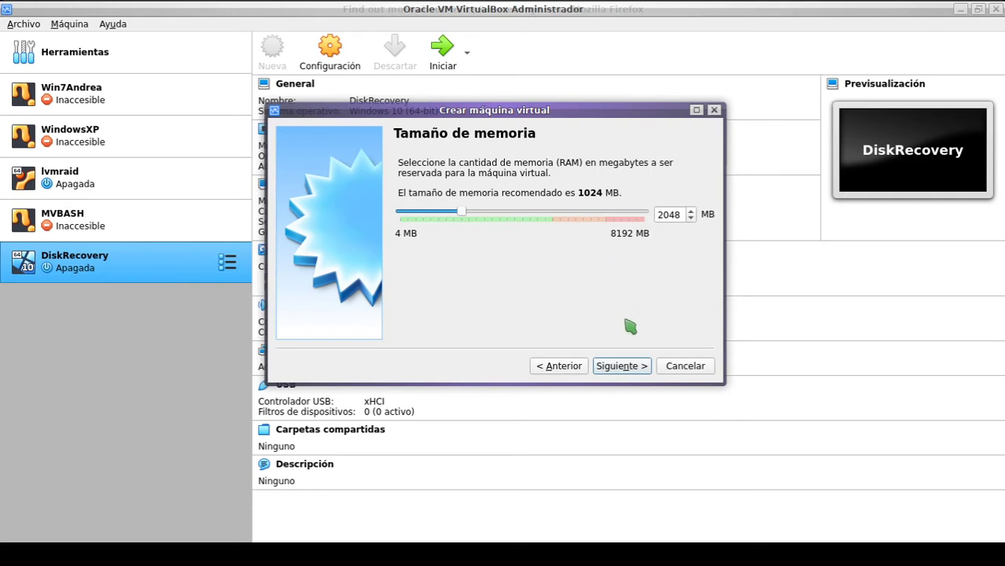
click(622, 367)
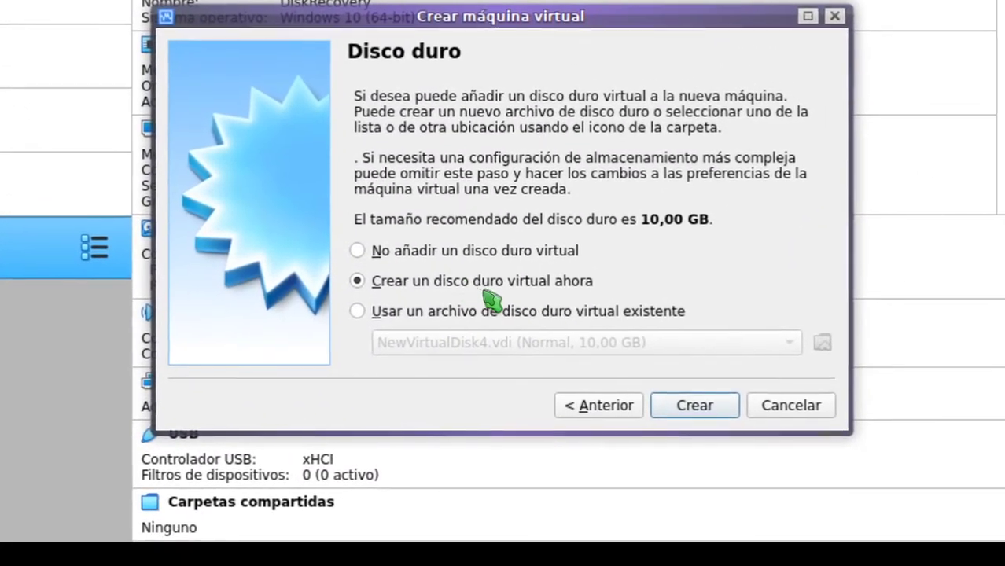
Step: Choose to use an existing virtual hard disk file, leaving NewVirtualDisk4.vdi in the list
click(480, 310)
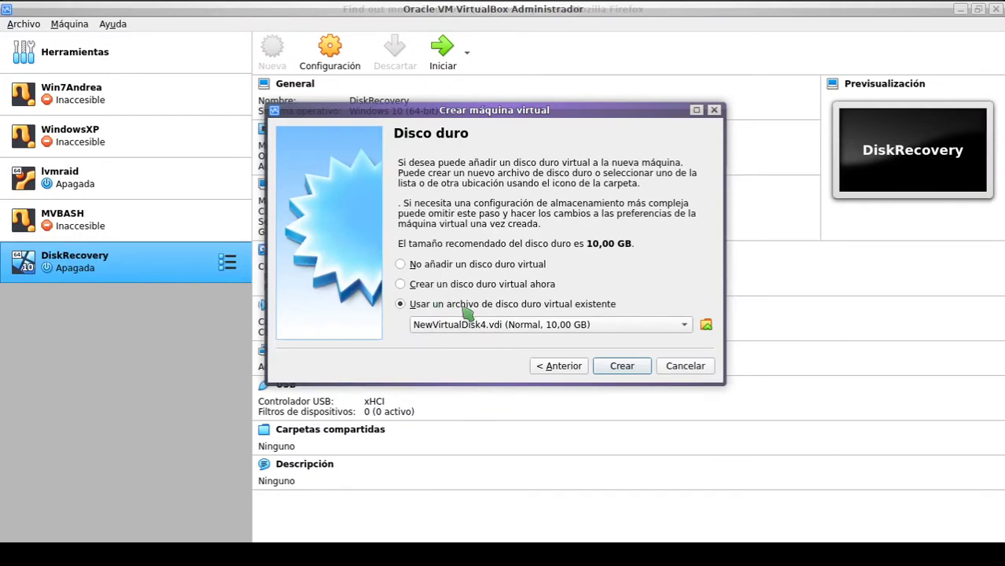
click(689, 328)
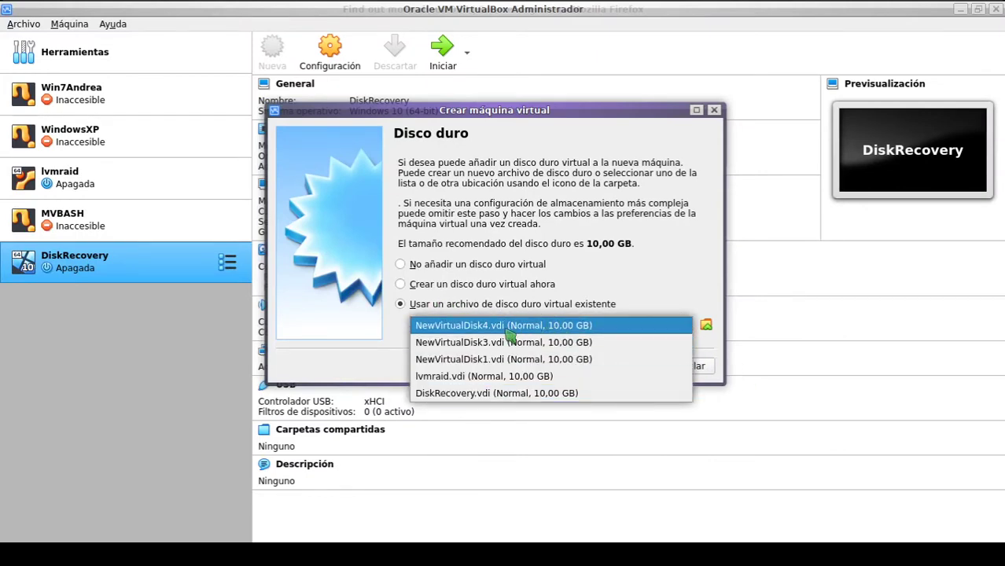
click(680, 277)
click(618, 327)
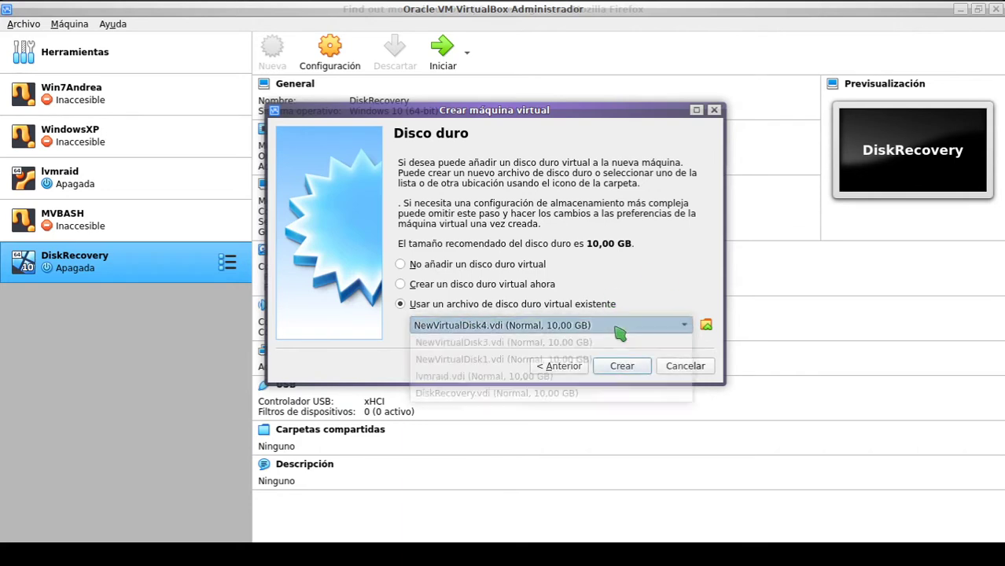
click(675, 291)
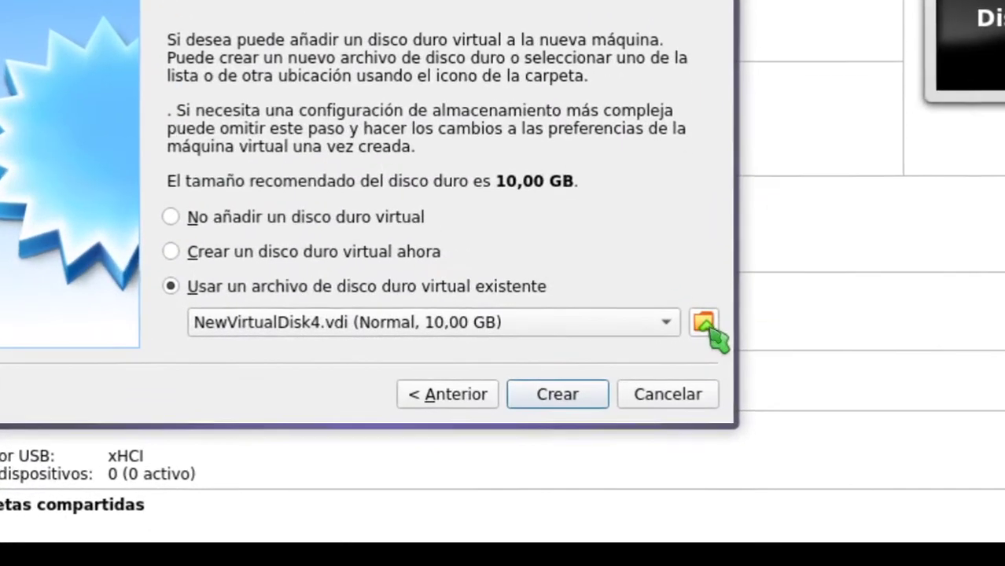
Step: Open the hard disk selector and enlarge its list to see every disk
click(706, 326)
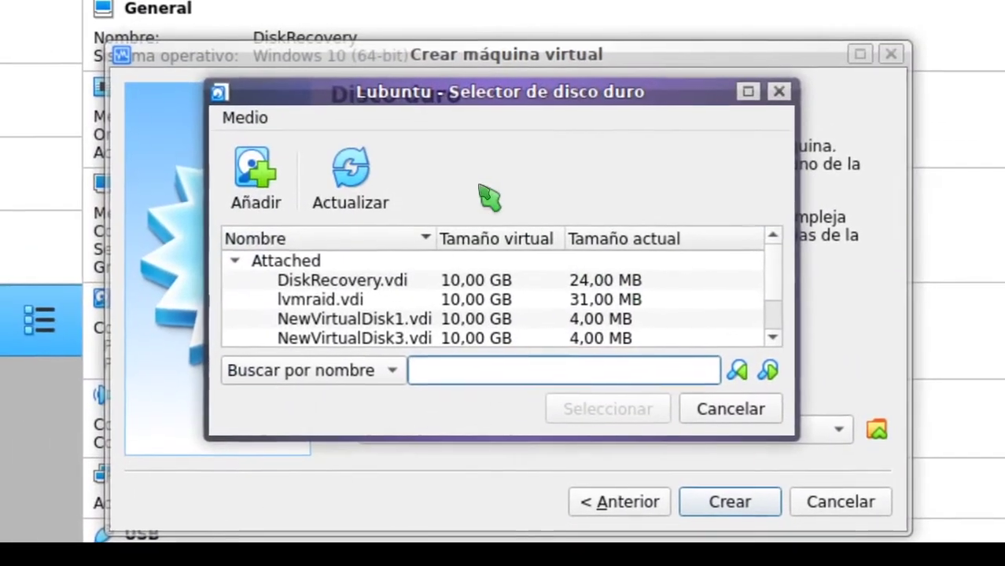
scroll(368, 260, down, 1)
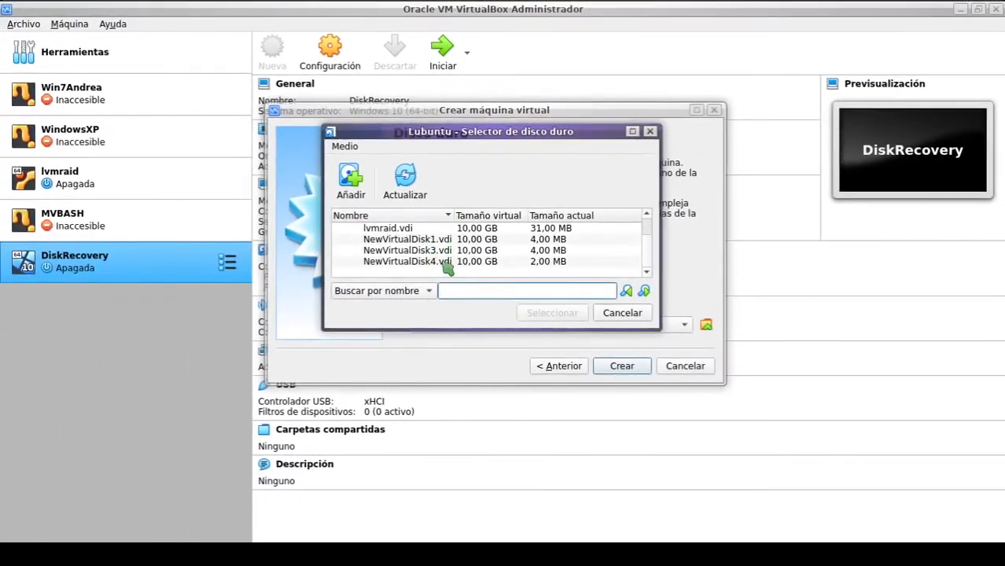
scroll(447, 261, up, 1)
scroll(444, 255, down, 1)
drag(467, 329, 451, 364)
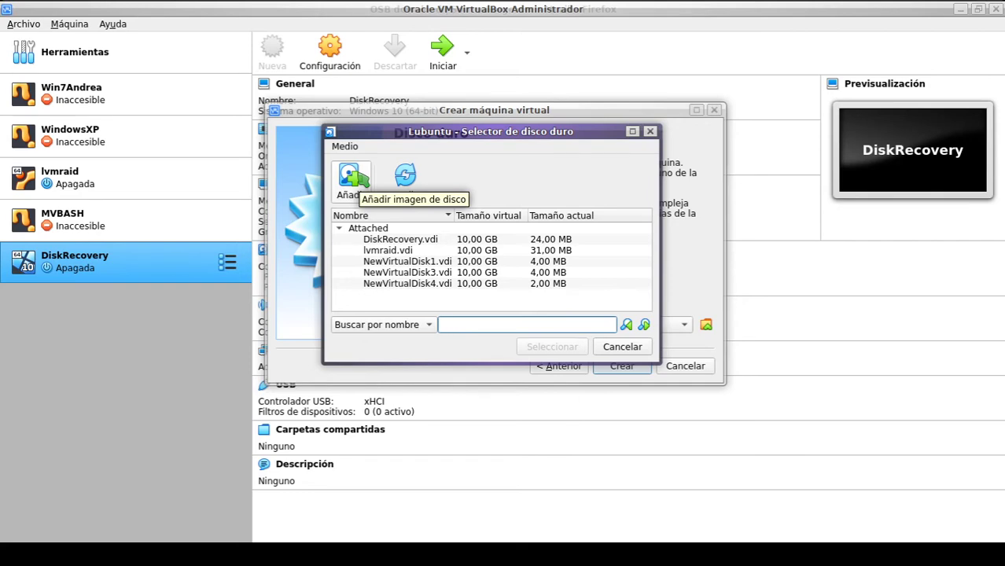
Step: Add Lubuntu 20.04.1 (64bit).vdi from Descargas/VirtualBoxImages/64bit to the disk list
click(361, 177)
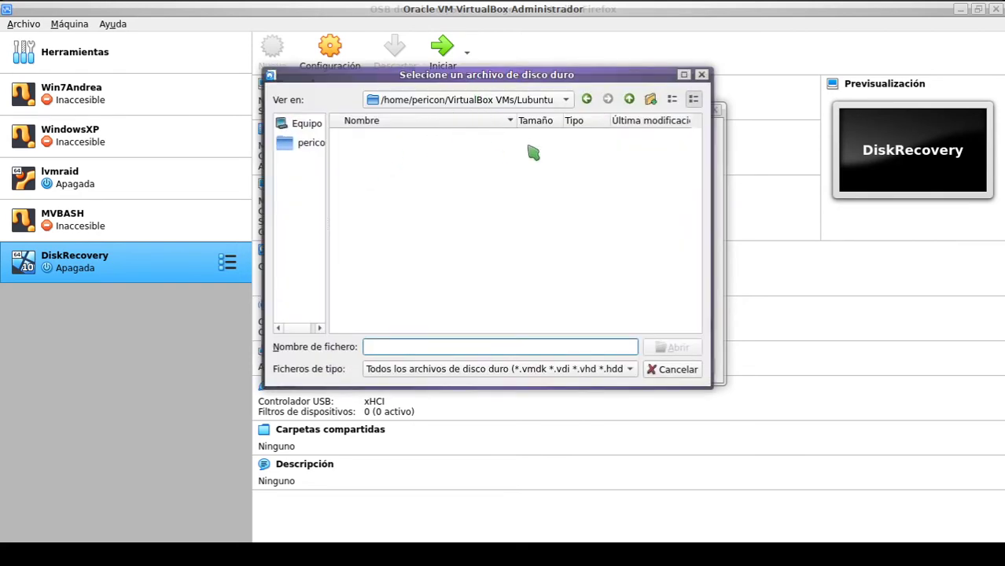
click(629, 100)
click(629, 99)
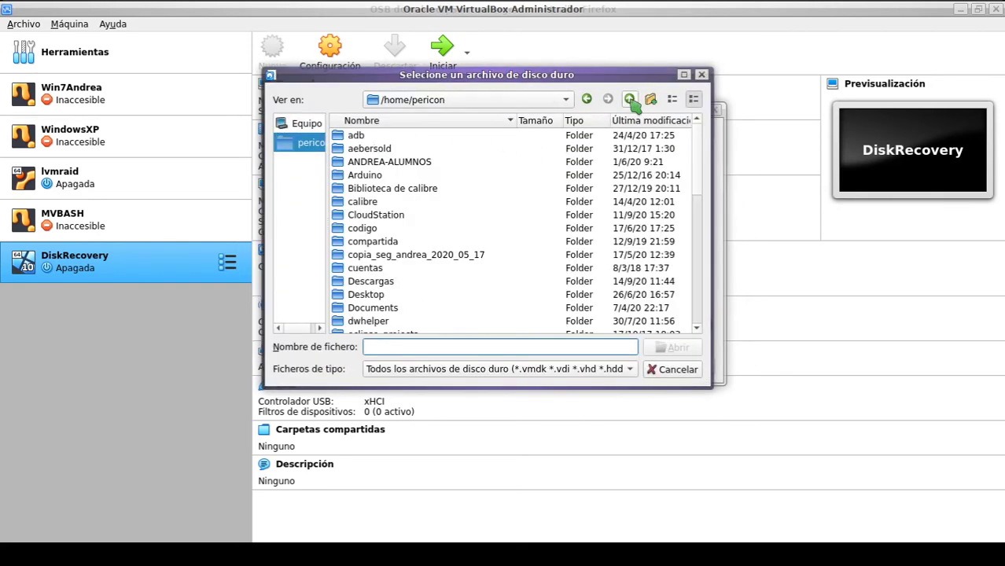
scroll(391, 217, down, 11)
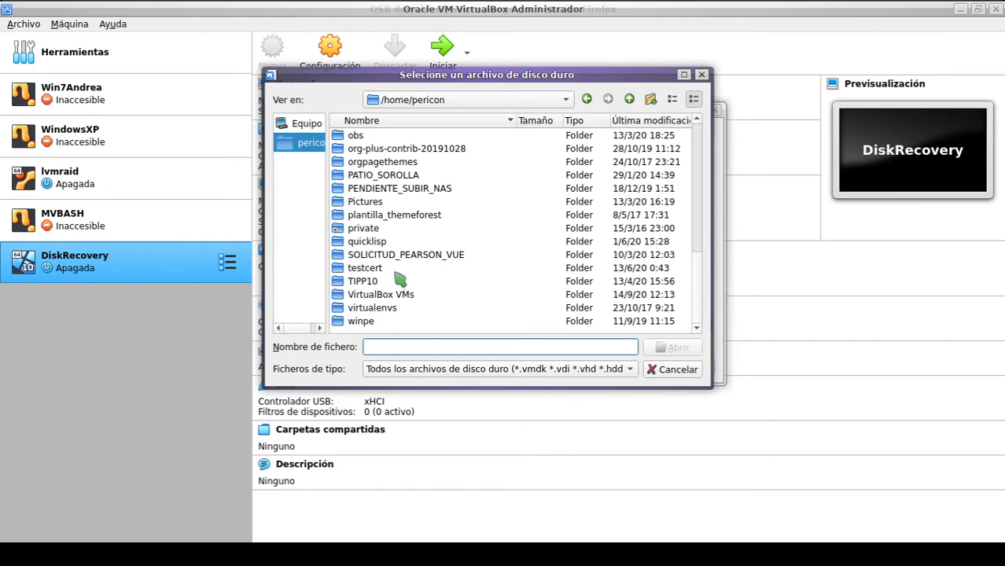
scroll(397, 259, up, 5)
scroll(383, 154, up, 1)
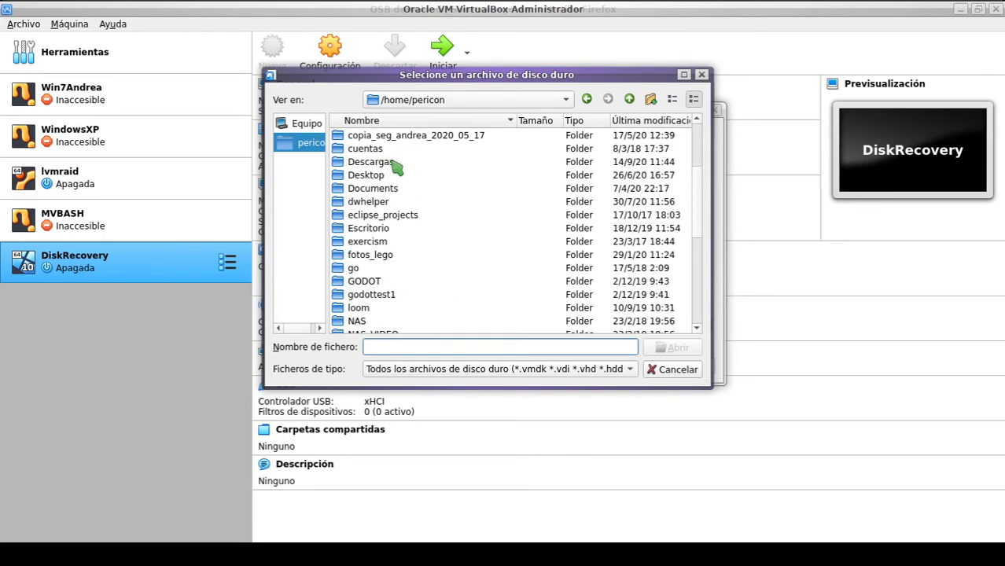
double_click(386, 162)
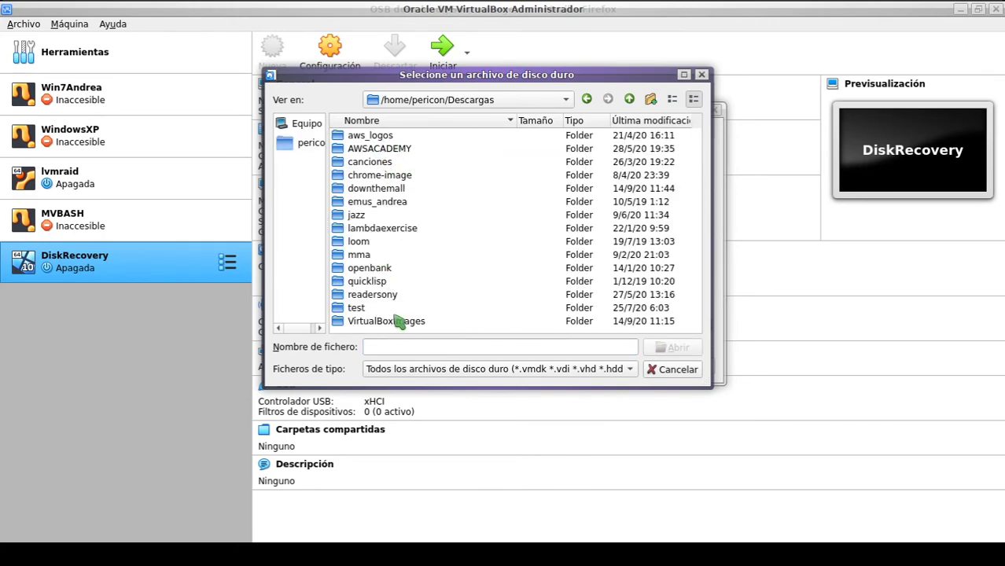
double_click(397, 321)
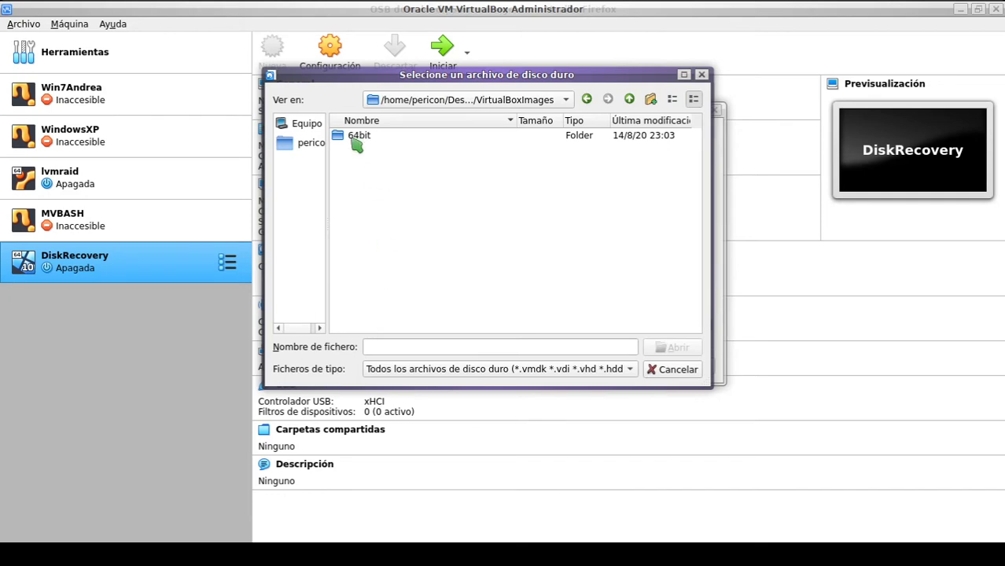
double_click(357, 138)
click(410, 139)
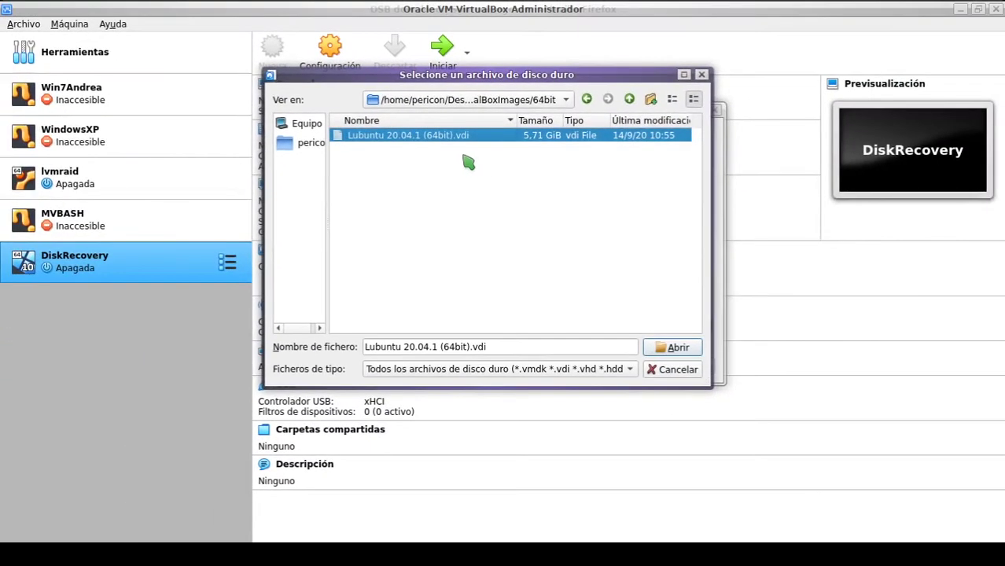
click(675, 350)
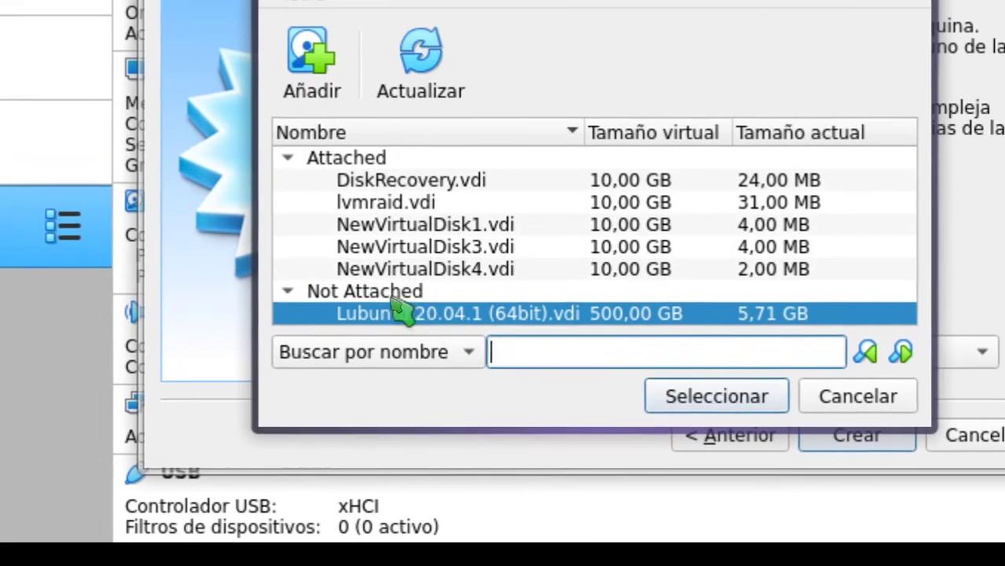
Step: Select Lubuntu 20.04.1 (64bit).vdi as the machine's disk and create the Lubuntu VM
click(385, 283)
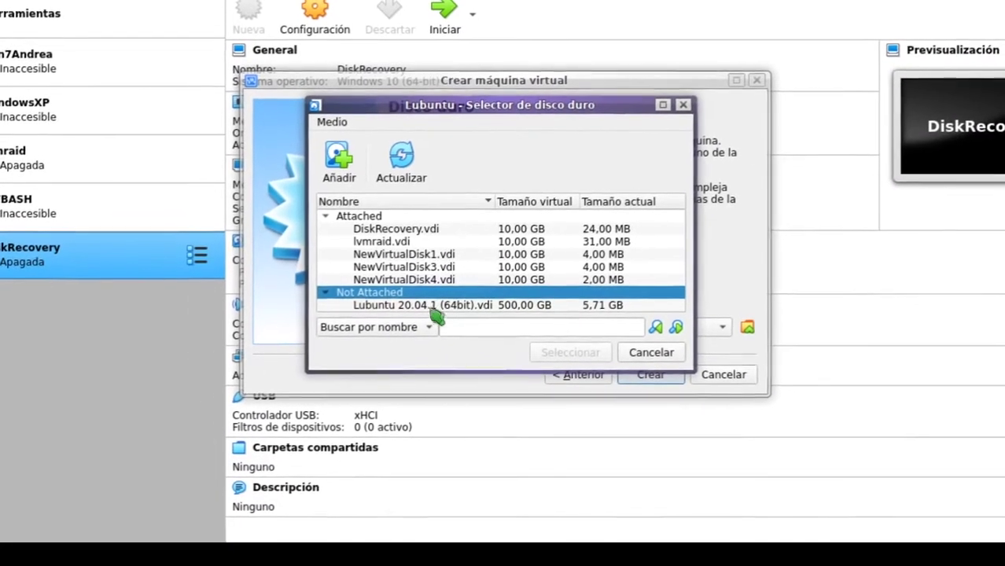
click(431, 307)
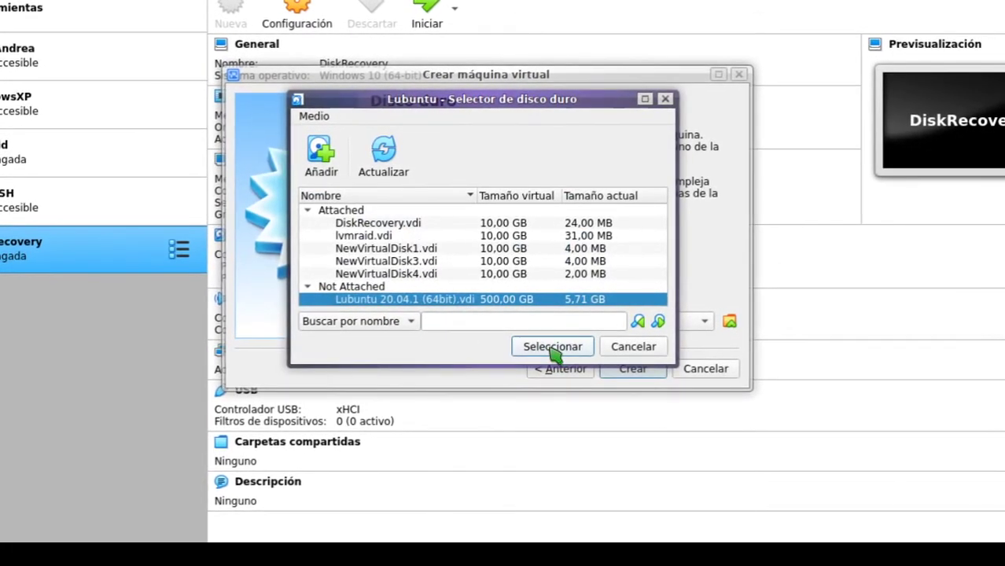
click(554, 349)
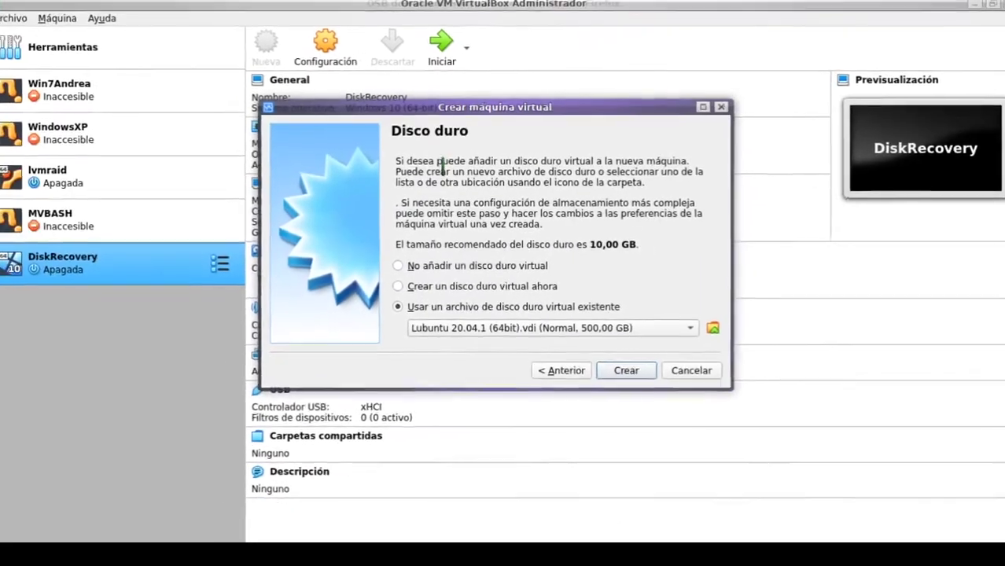
click(624, 368)
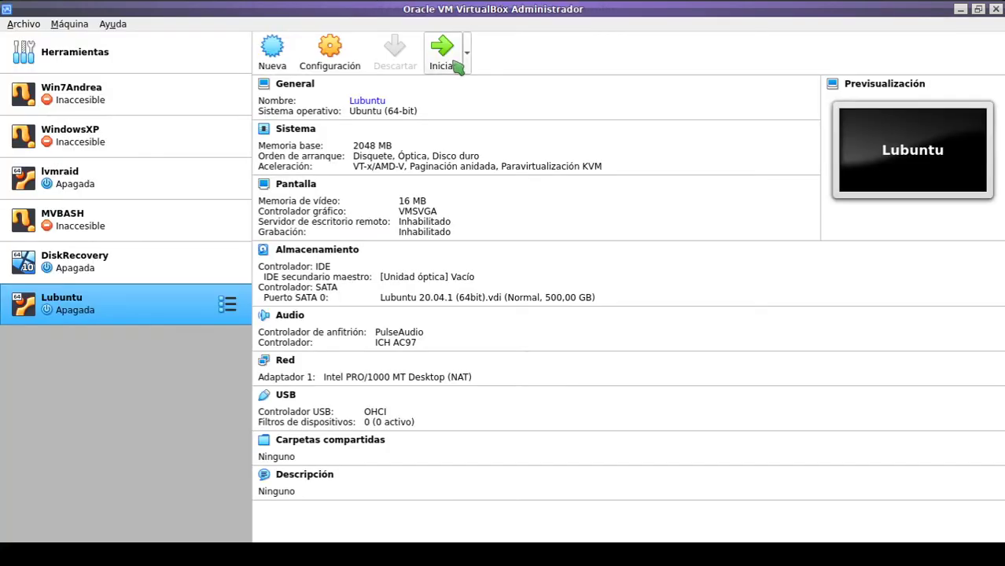
Step: Start the Lubuntu VM and move its window up and left while it boots
click(456, 68)
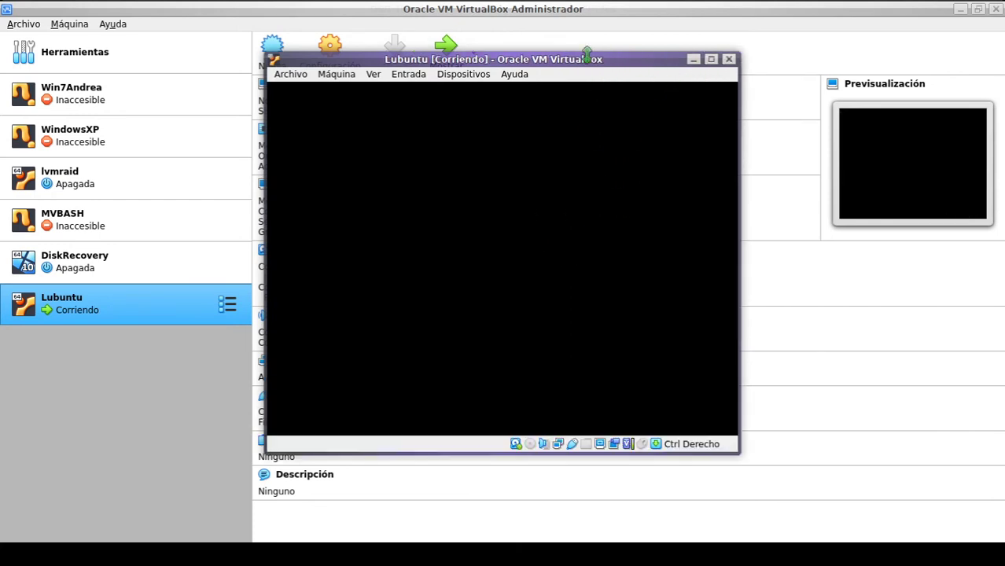
drag(585, 63, 551, 65)
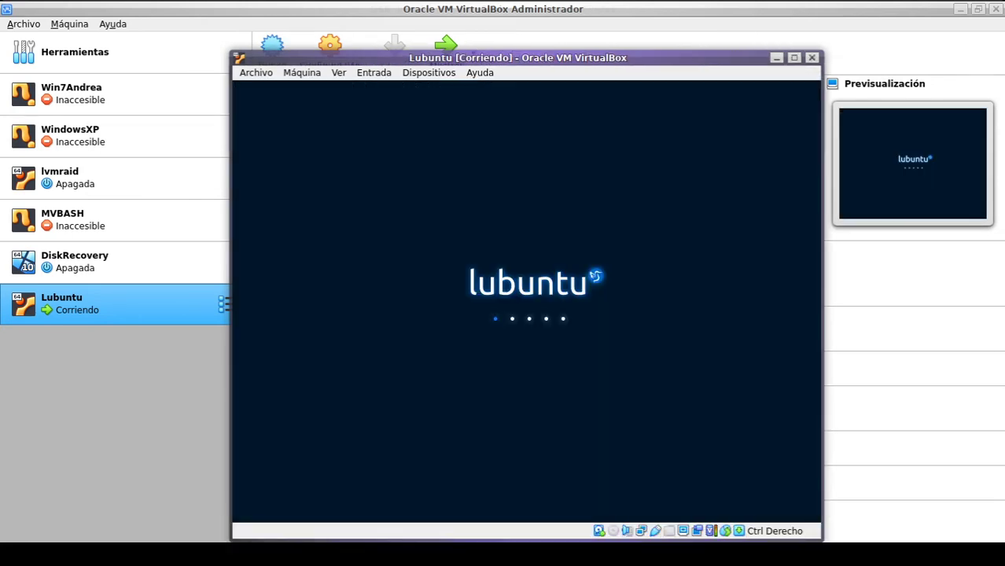
drag(533, 71, 506, 30)
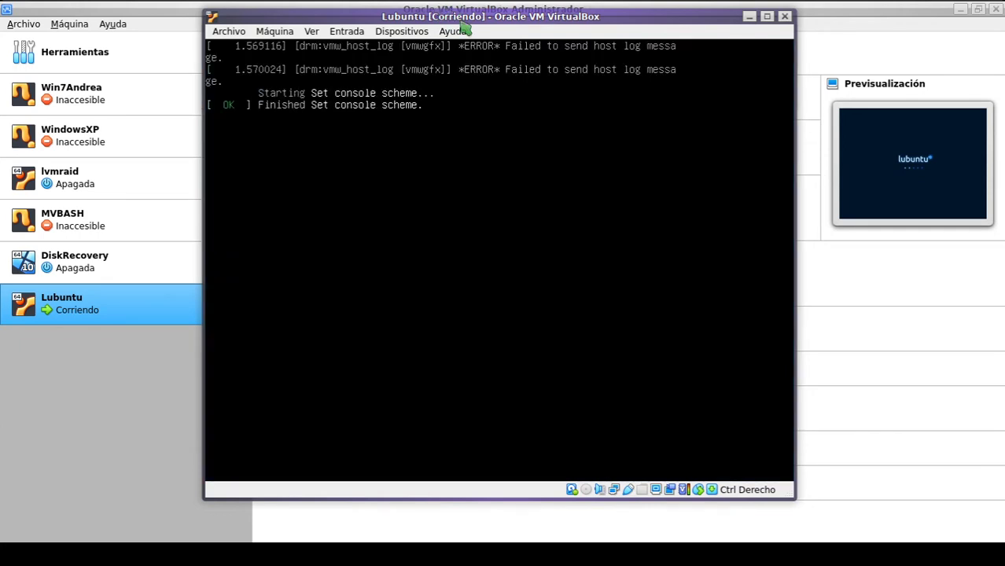
drag(463, 25, 425, 42)
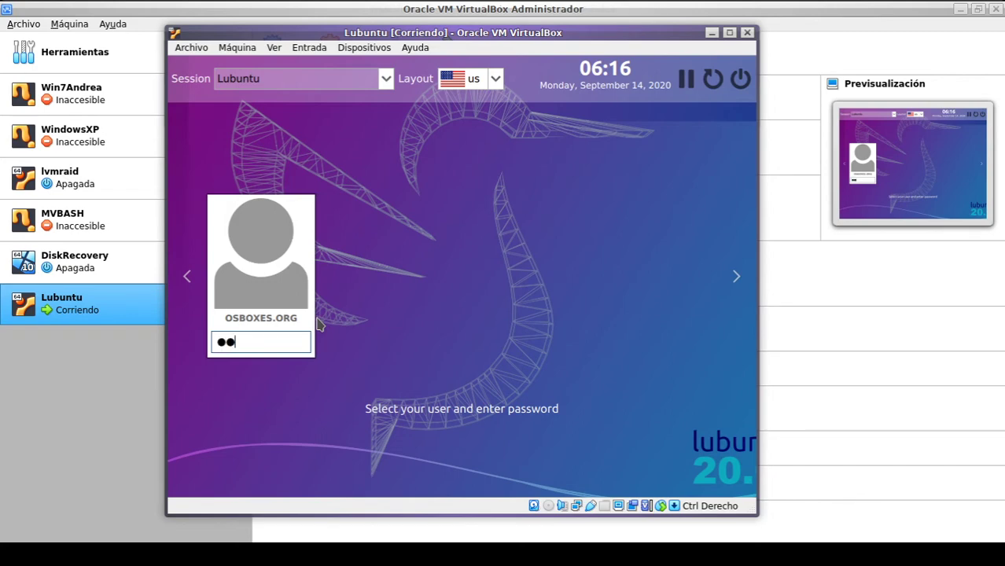
Step: Log in with the account password, dismiss the upgrade notification, and reposition the VM window
text(bor)
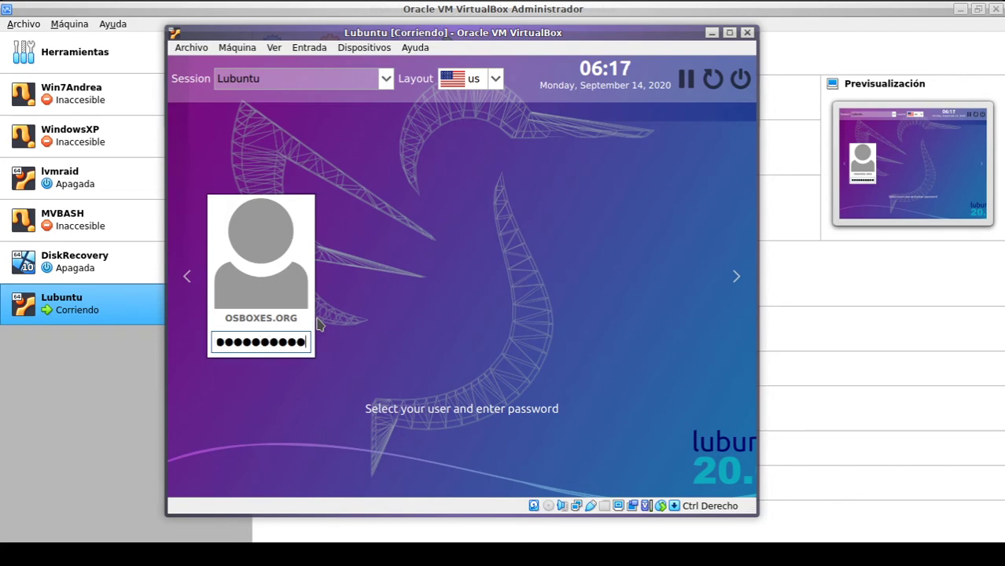
key(Return)
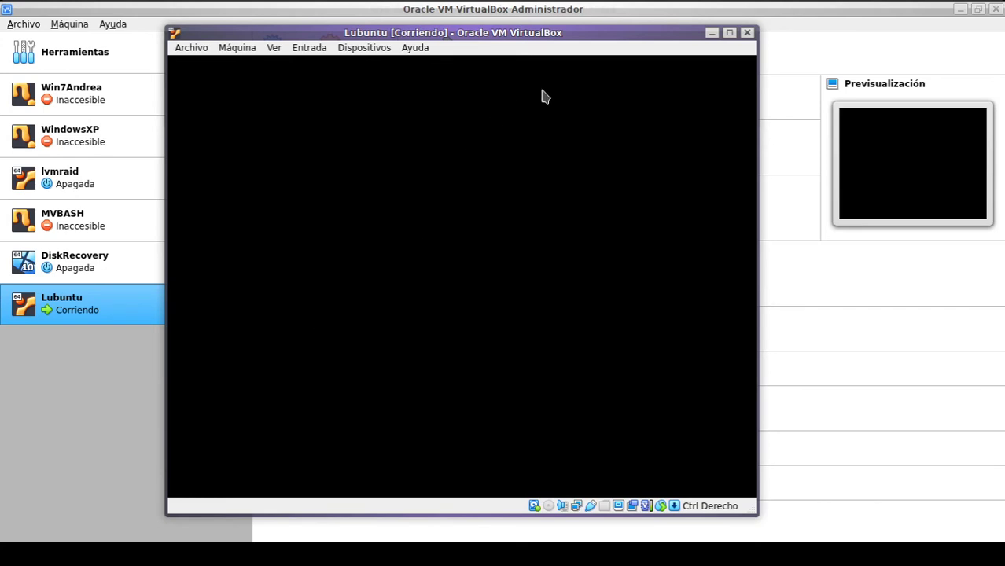
drag(445, 33, 491, 23)
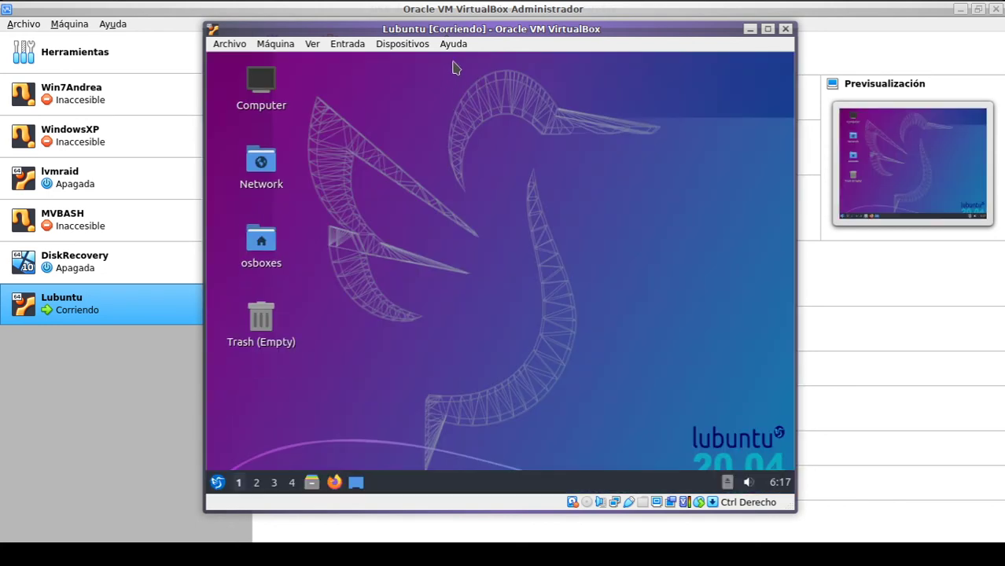
drag(464, 35, 481, 49)
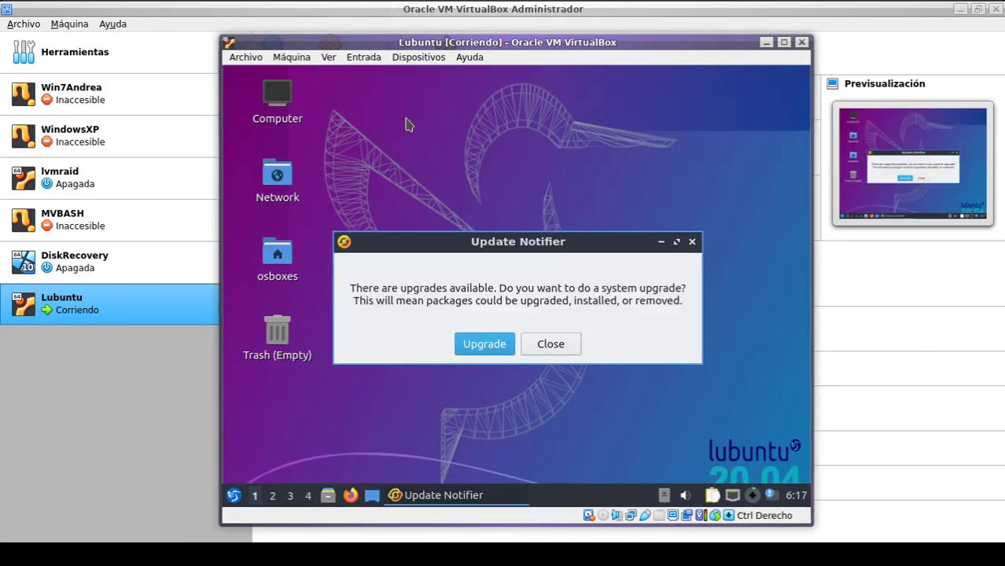
click(560, 347)
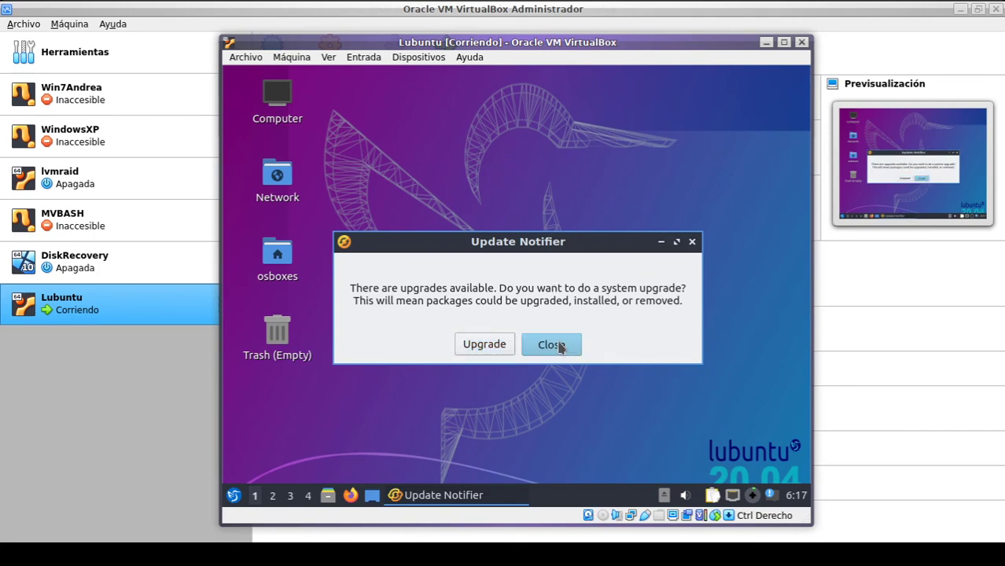
mouse_move(464, 55)
mouse_down()
mouse_move(518, 49)
mouse_move(460, 51)
mouse_move(472, 52)
mouse_up()
Step: In PCManFM, open VirtualBox VMs > Lubuntu, view the 64bit VDI tab, then return to the VM
key(alt+Tab)
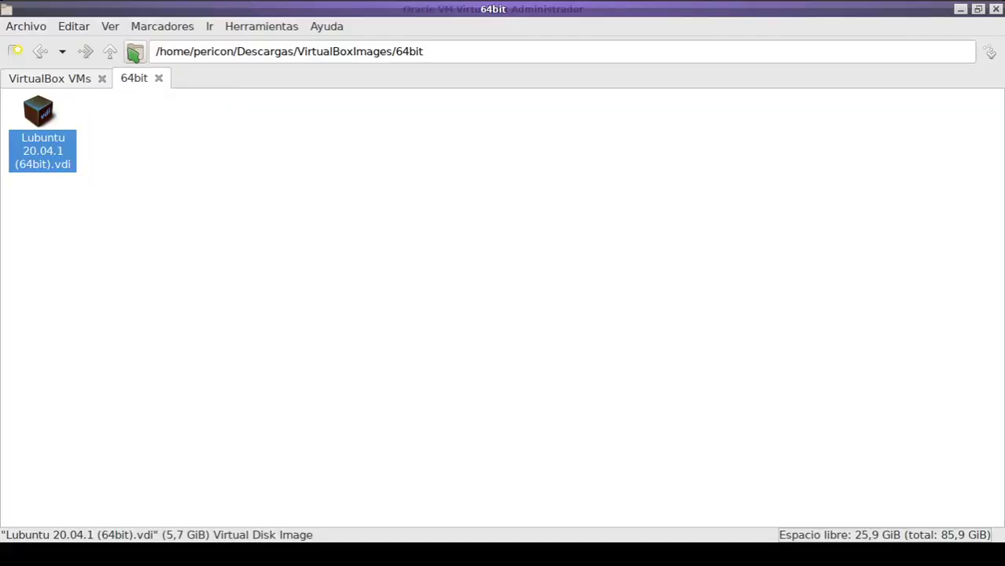
click(85, 81)
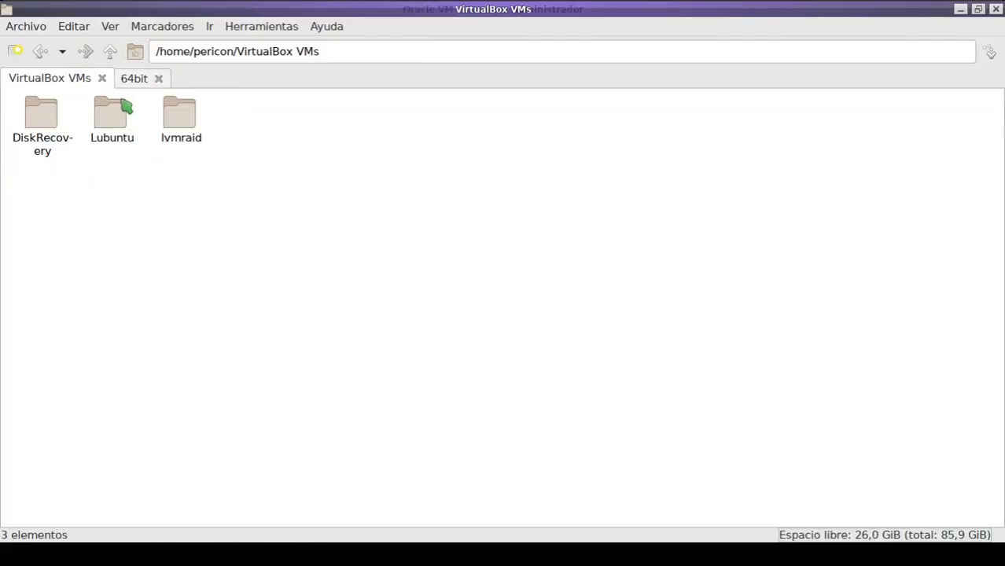
double_click(113, 120)
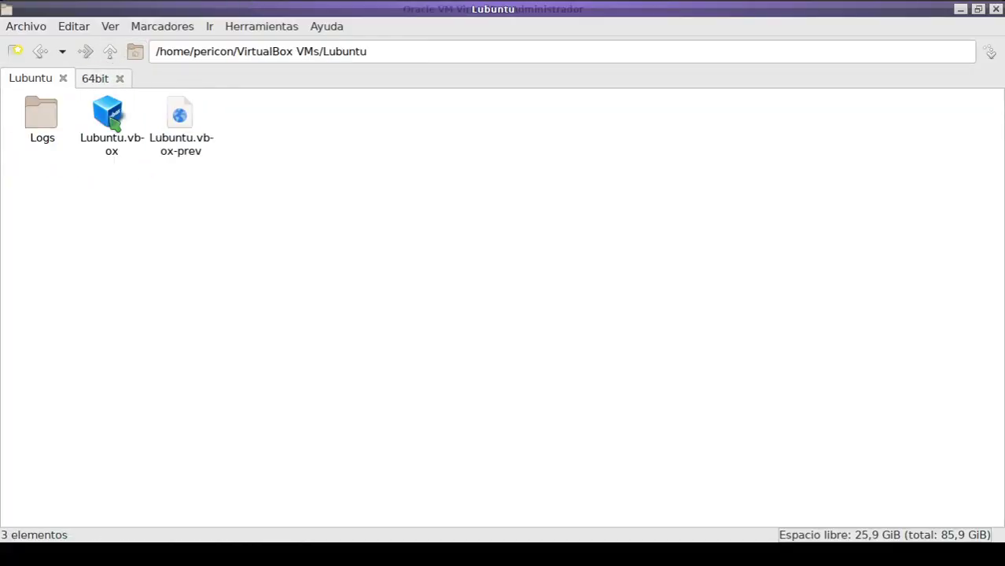
click(95, 78)
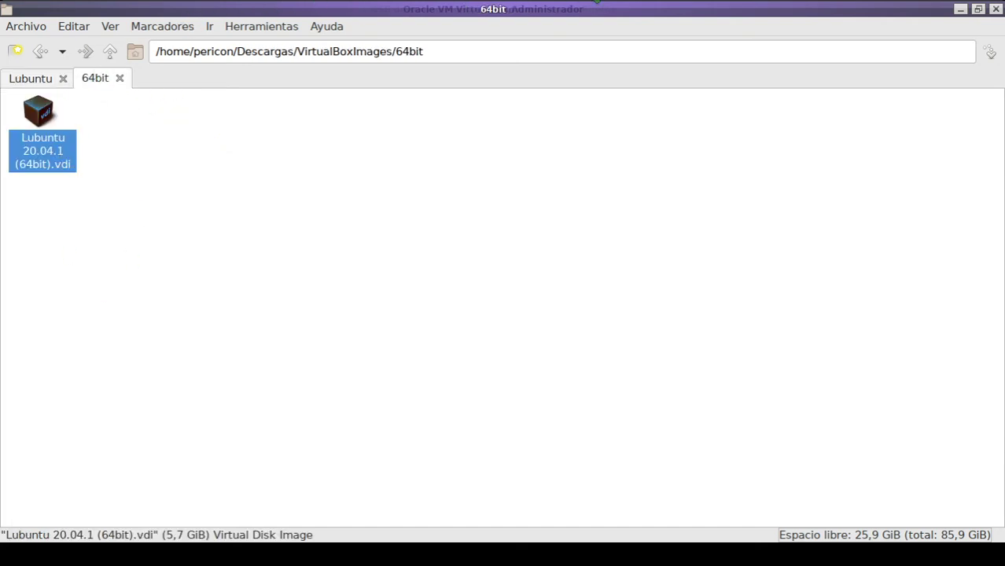
click(688, 4)
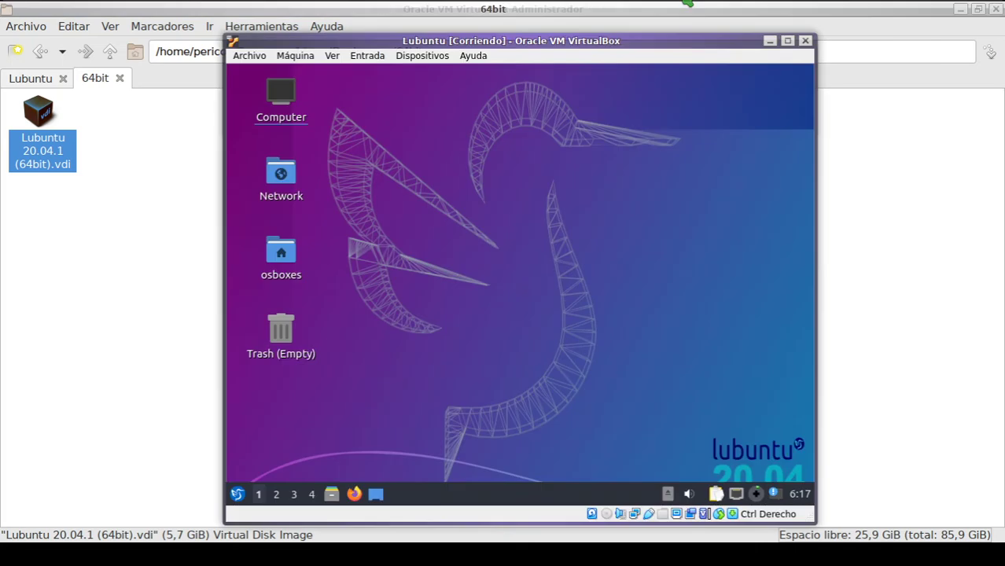
Step: Shift the VM window, select and deselect the osboxes icon, and open then close the application menu
drag(523, 53, 490, 45)
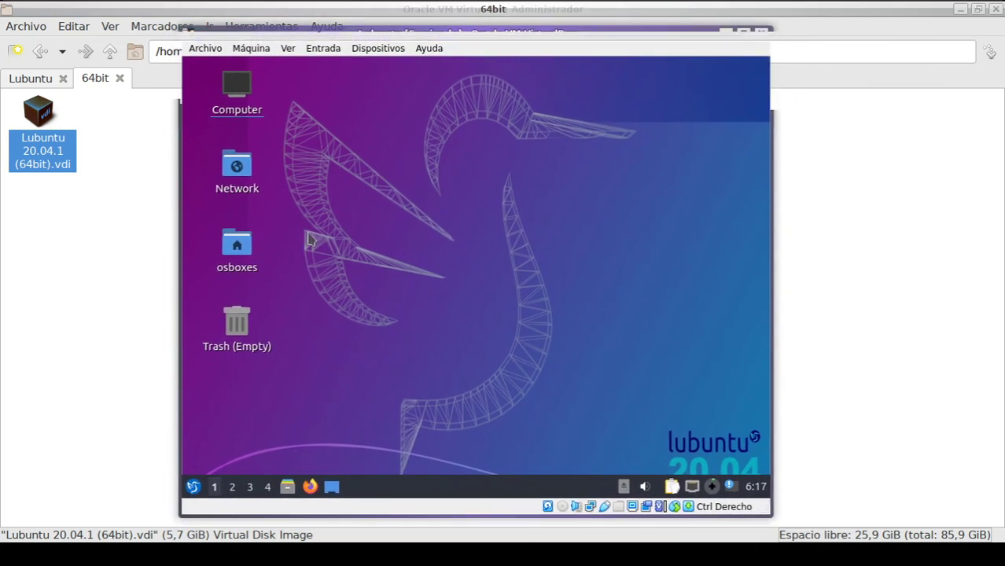
click(237, 250)
click(391, 245)
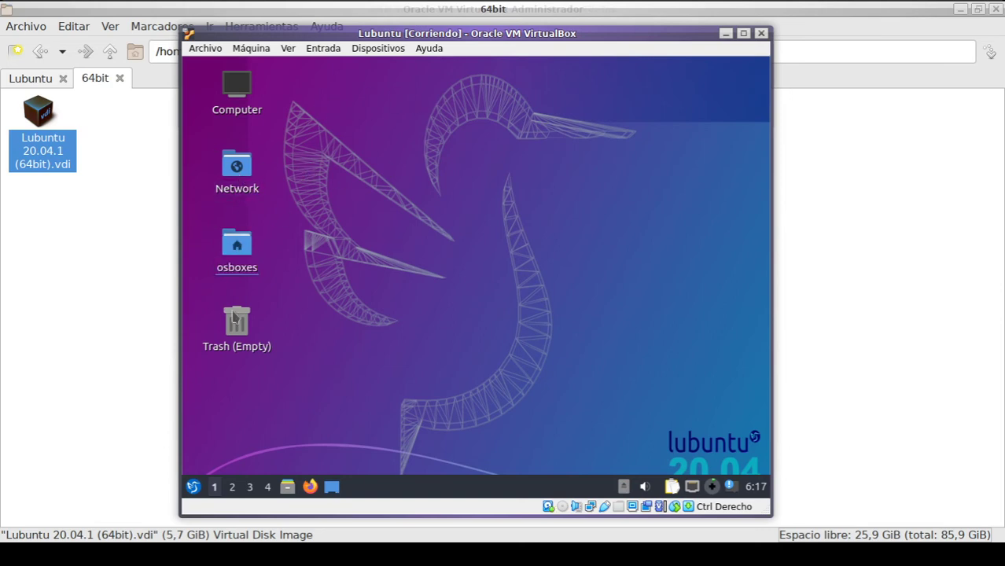
click(193, 486)
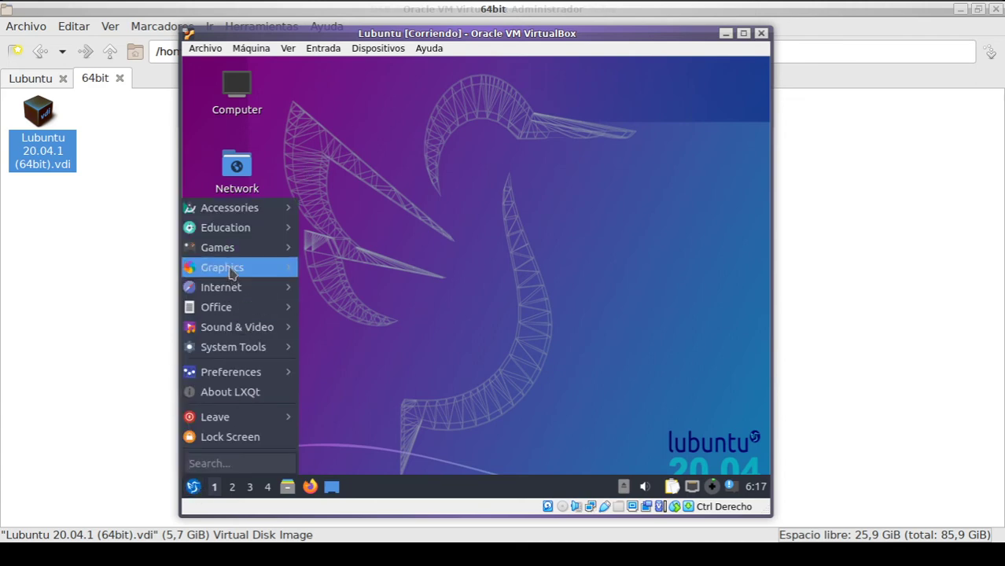
click(479, 189)
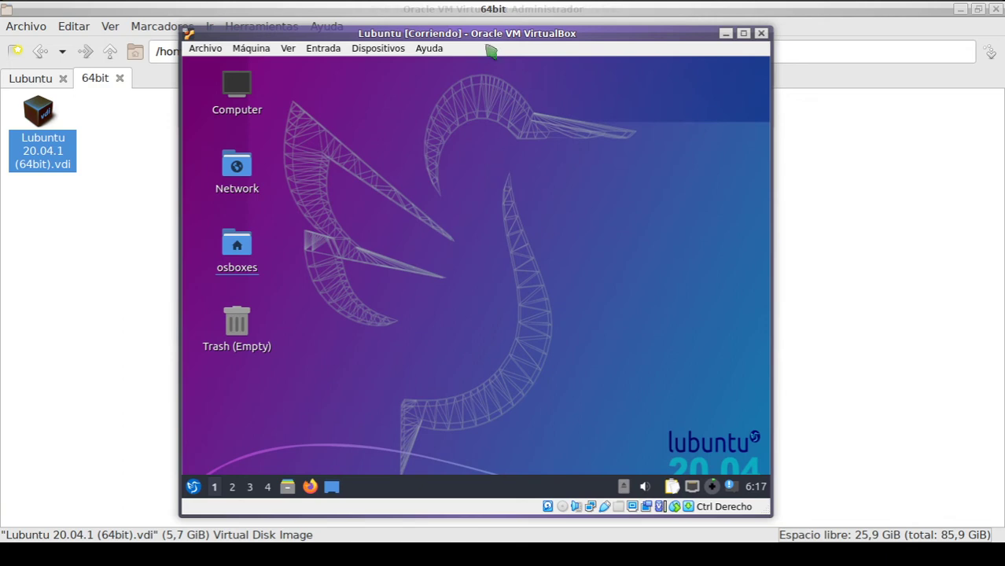
Step: Browse the application menu again, then use the VM window's close button to bring up the close prompt
drag(491, 46, 540, 44)
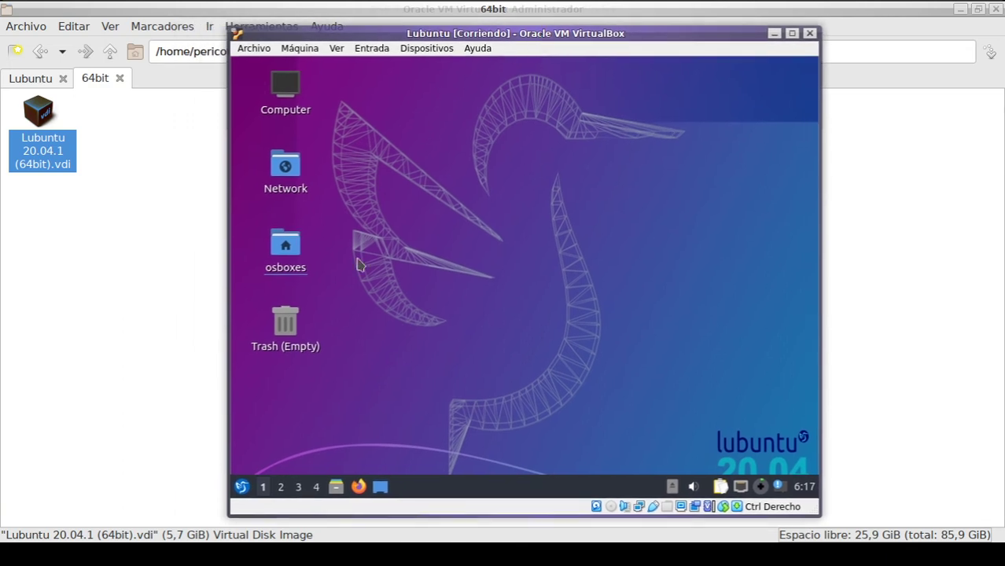
click(243, 488)
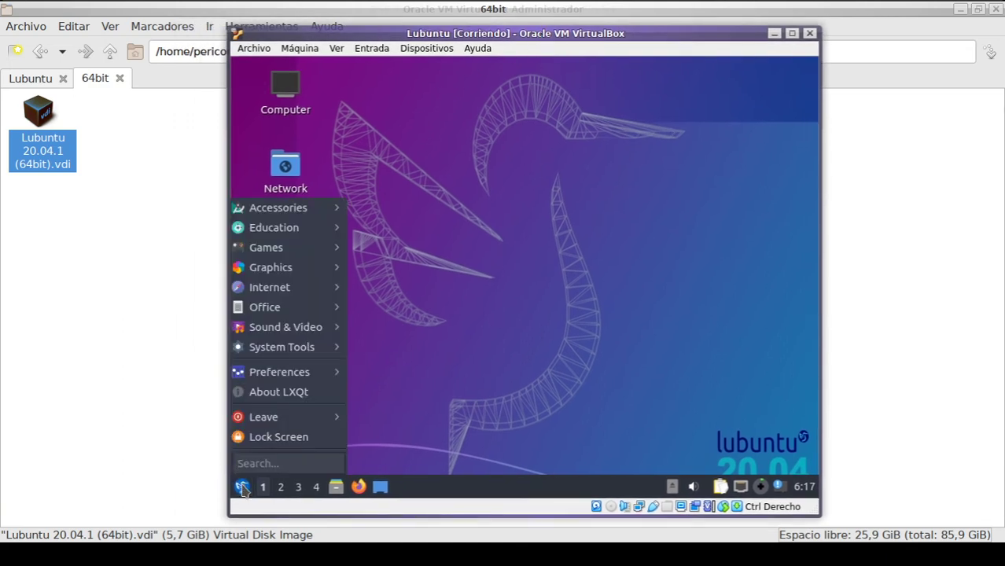
mouse_move(285, 421)
click(552, 198)
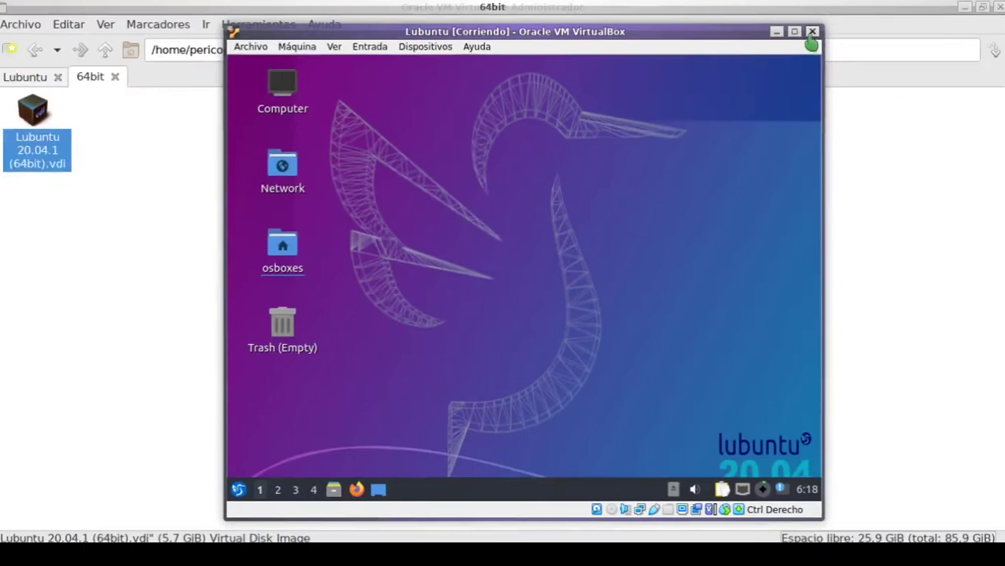
click(811, 37)
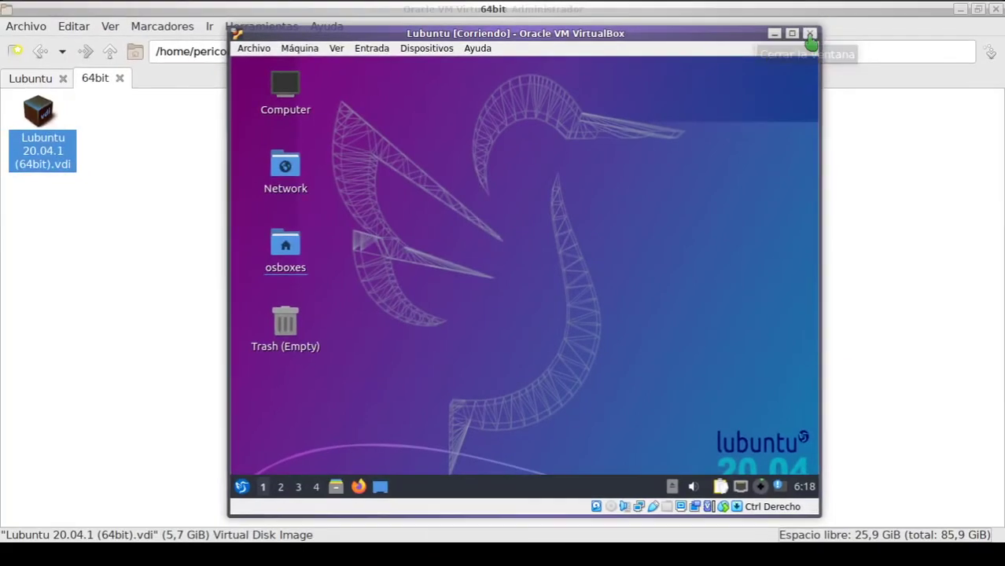
Step: Cancel the Close Virtual Machine prompt, then open the osboxes home folder and Firefox in the guest
drag(510, 169, 488, 139)
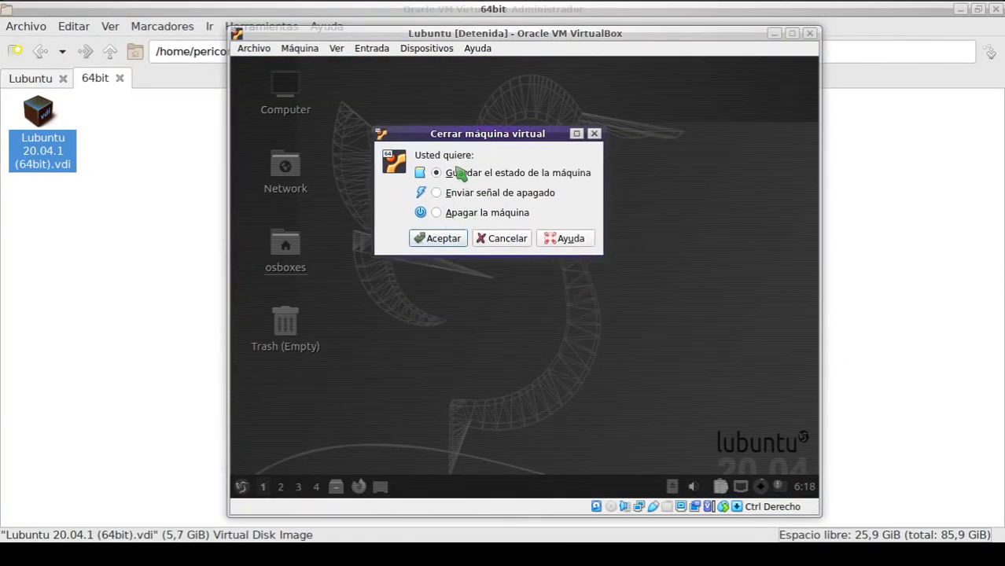
click(457, 197)
click(456, 176)
click(596, 135)
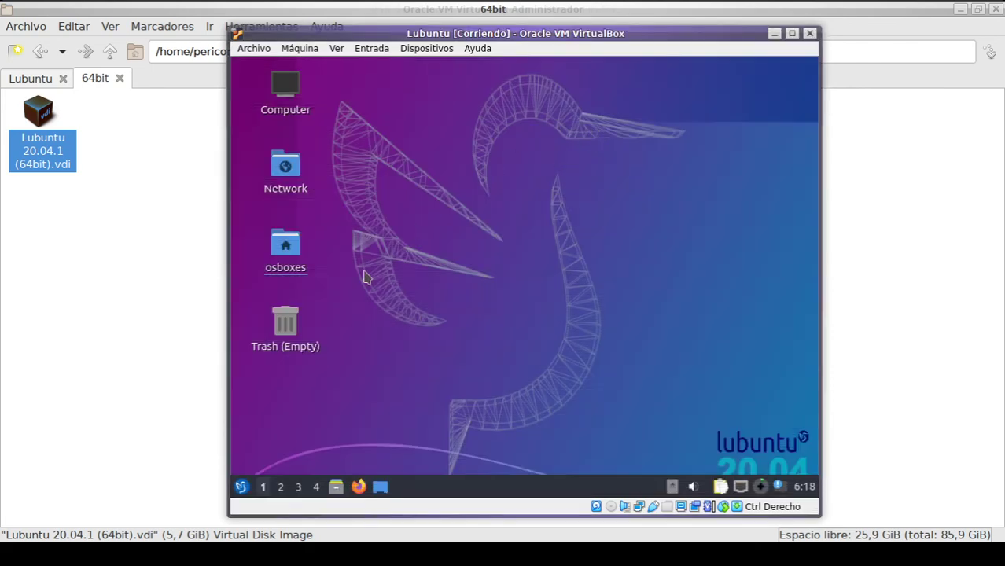
double_click(285, 253)
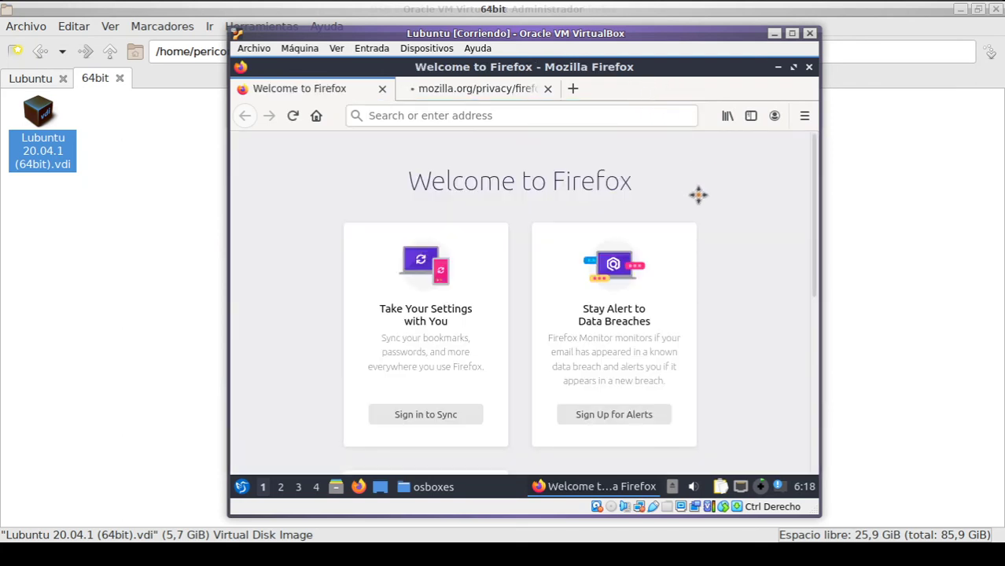
click(593, 122)
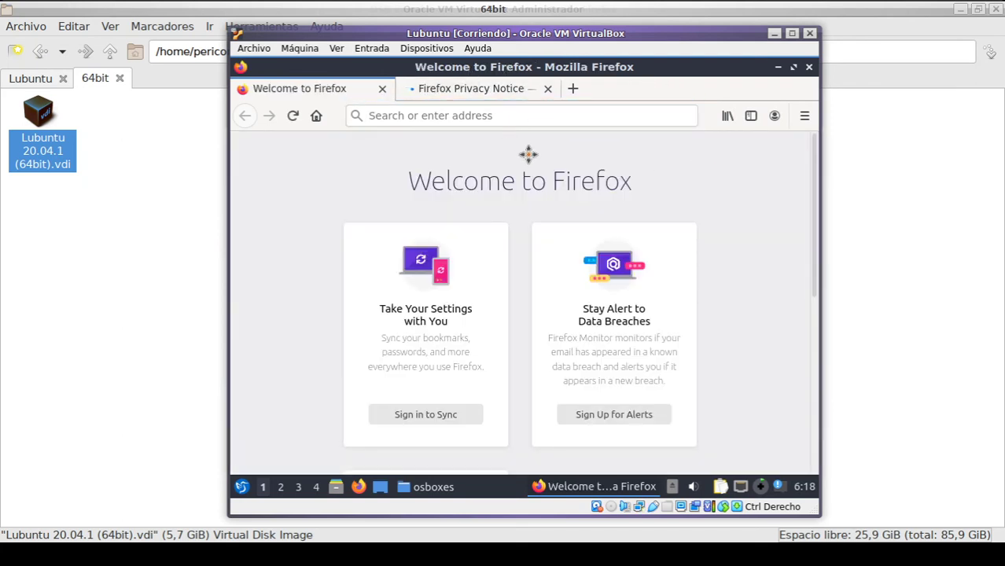
Step: Move the restored-down Firefox aside, then close the Lubuntu VM by saving its machine state
click(794, 68)
drag(616, 81, 718, 173)
click(808, 35)
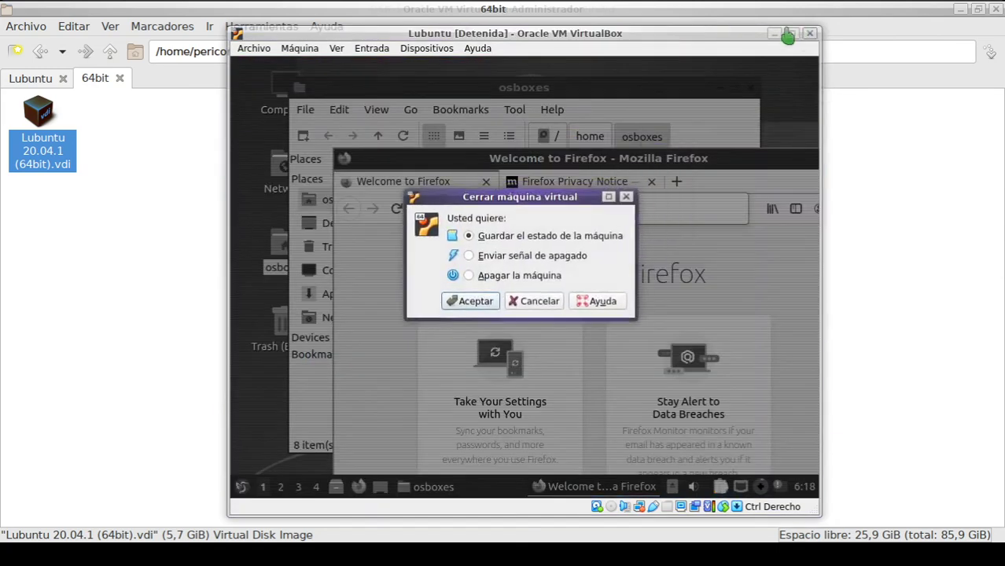
click(471, 302)
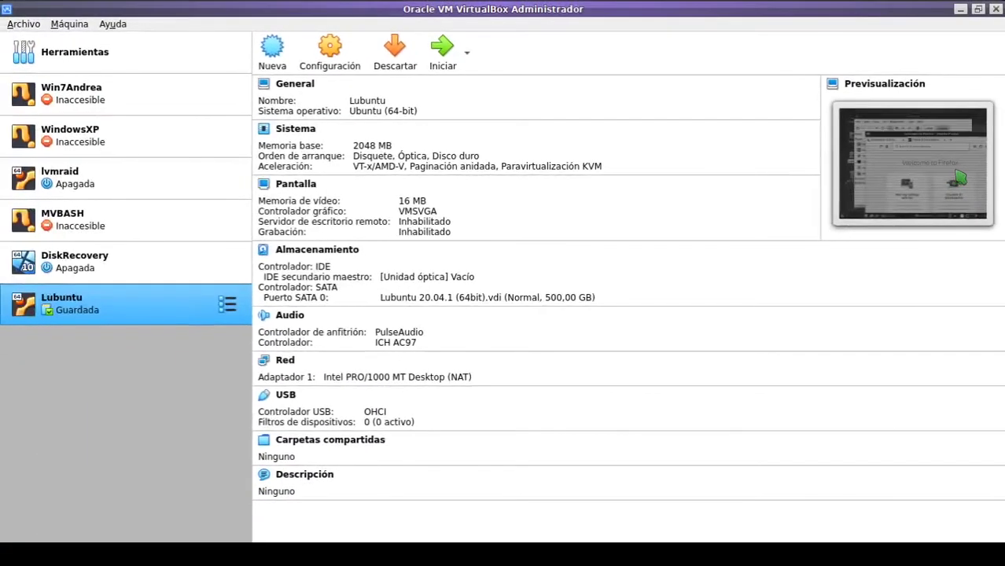
Step: Restore the saved Lubuntu VM, then cancel the close-machine prompt to keep it running
click(441, 52)
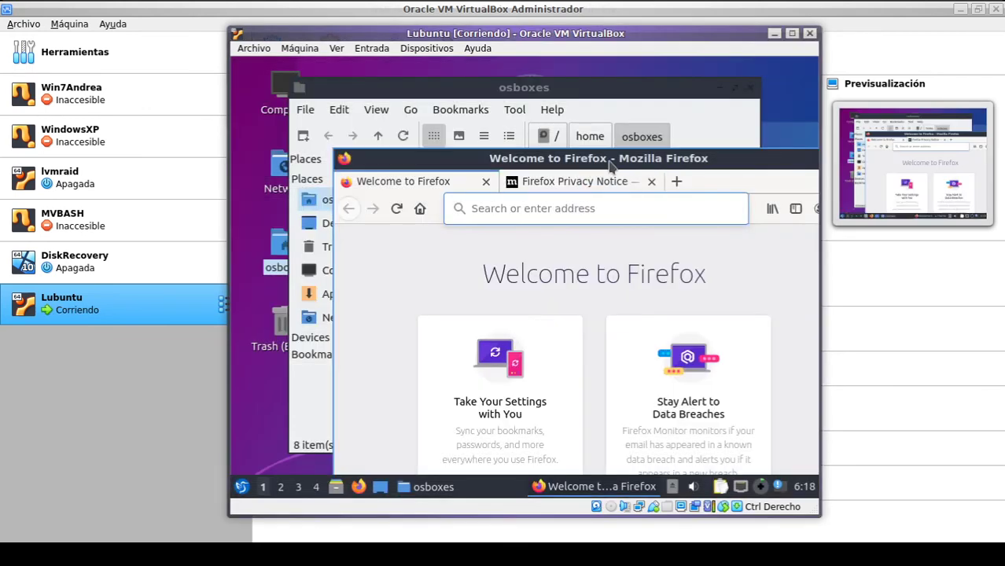
drag(611, 162, 640, 133)
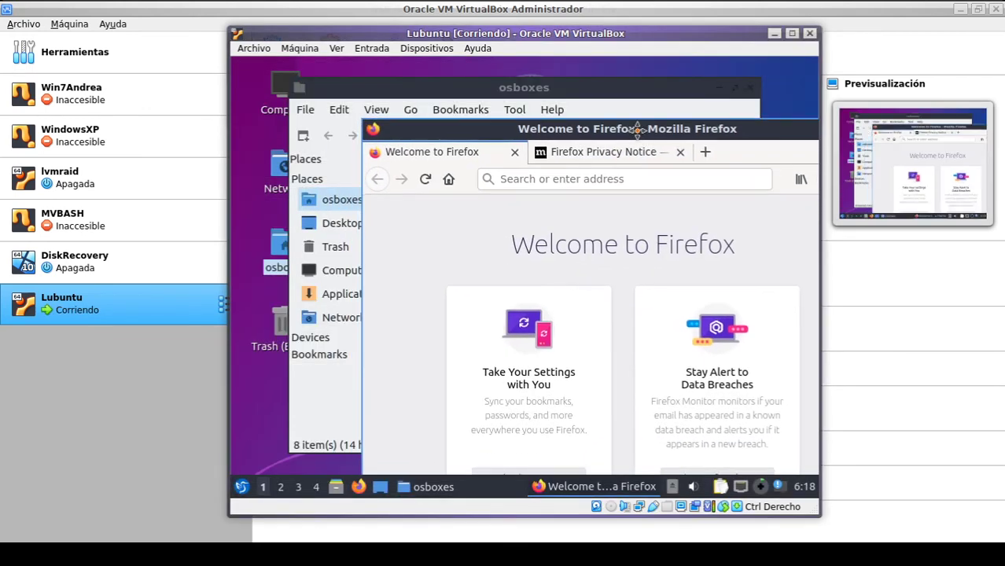
click(809, 33)
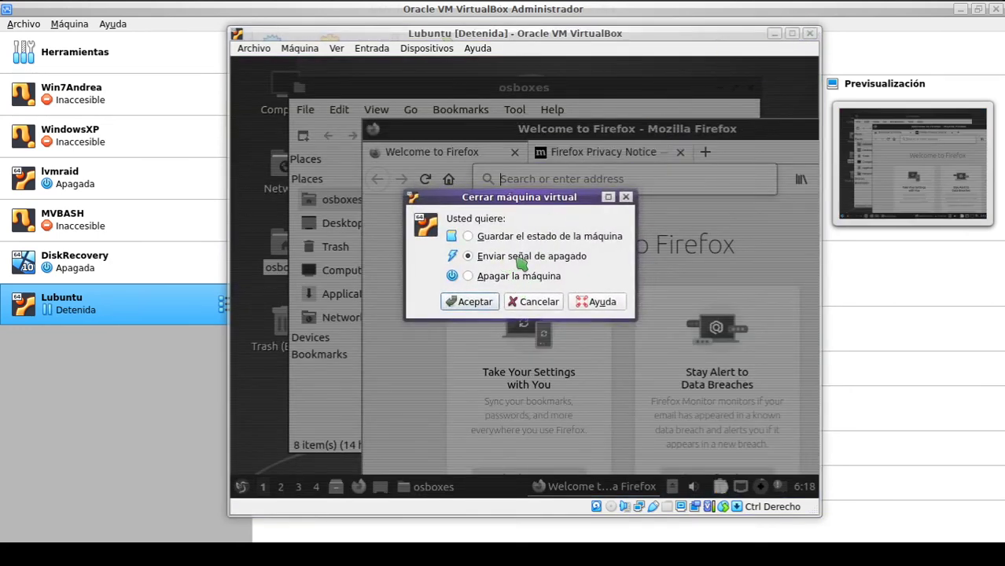
click(539, 302)
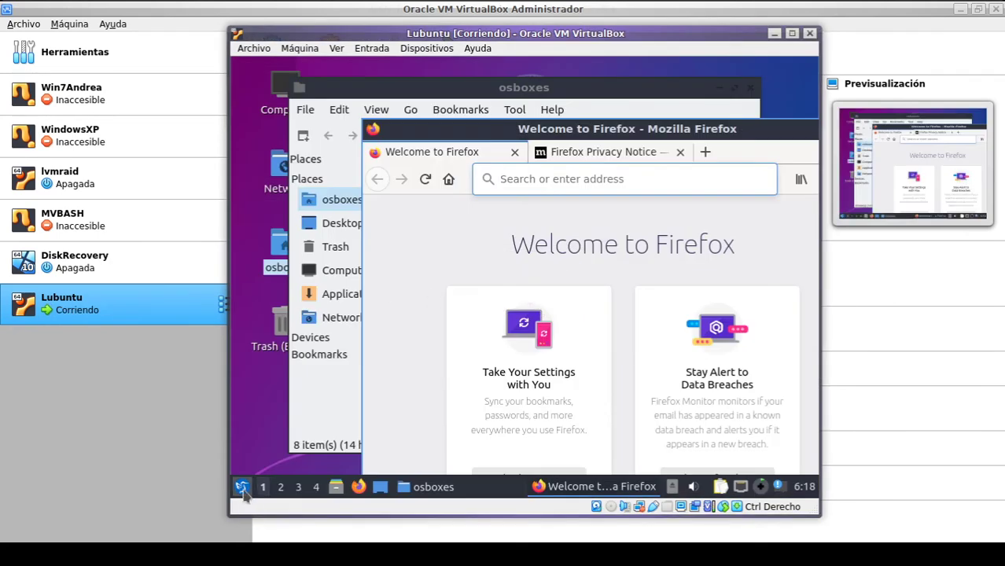
Step: Back out of the LXQt menu and dismiss the shutdown choices prompt again, resuming the VM
click(243, 488)
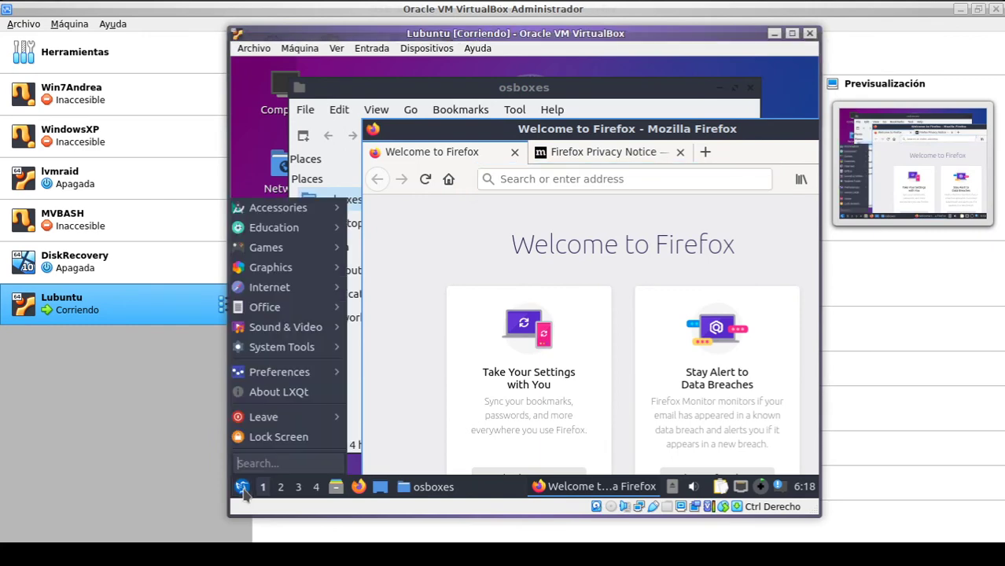
mouse_move(271, 418)
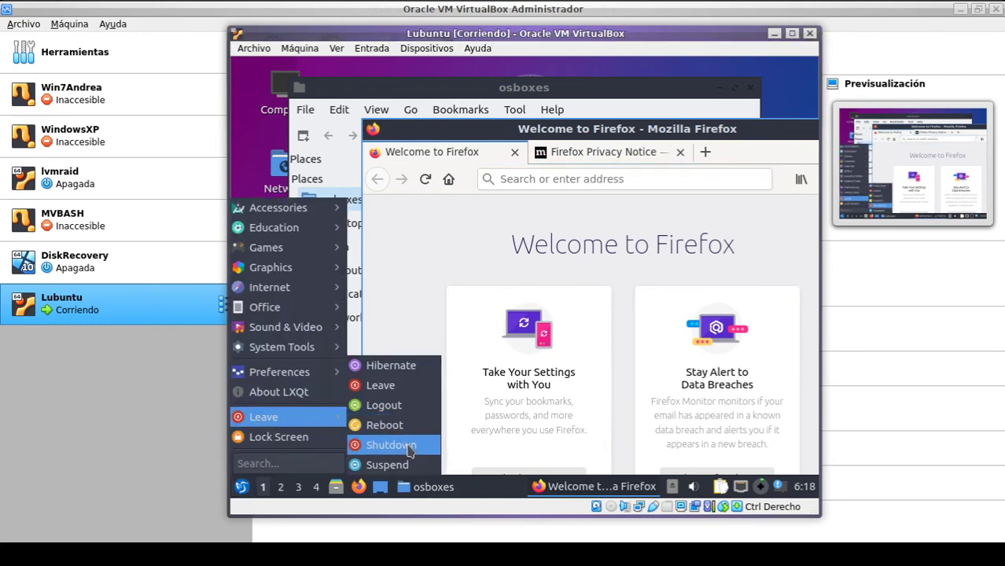
key(Escape)
key(Escape)
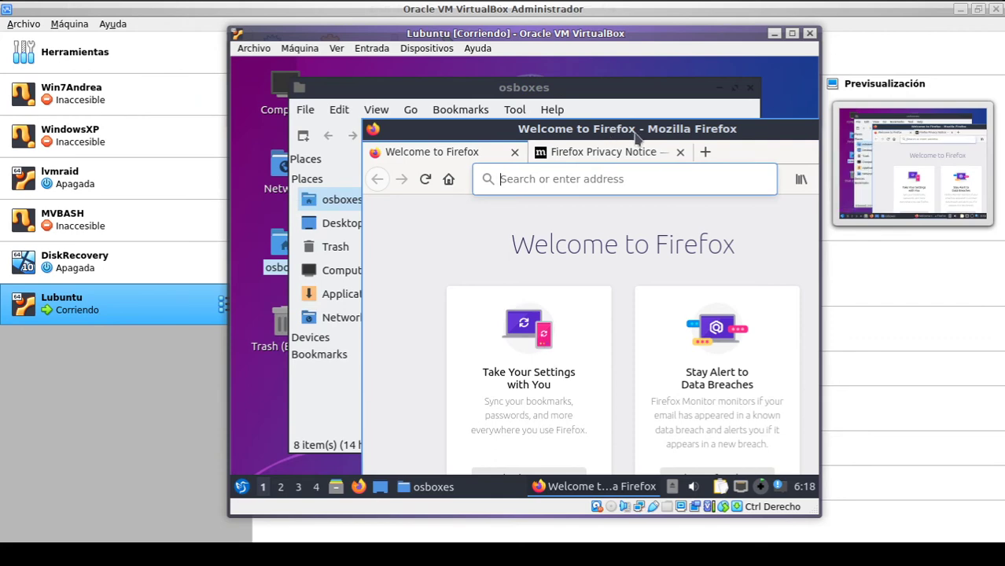
drag(634, 132, 564, 104)
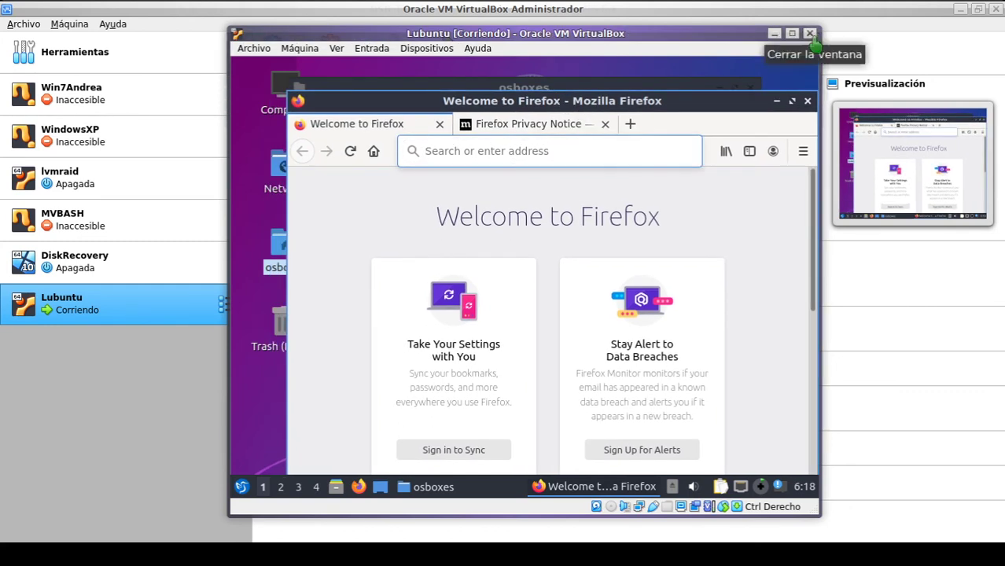
click(809, 33)
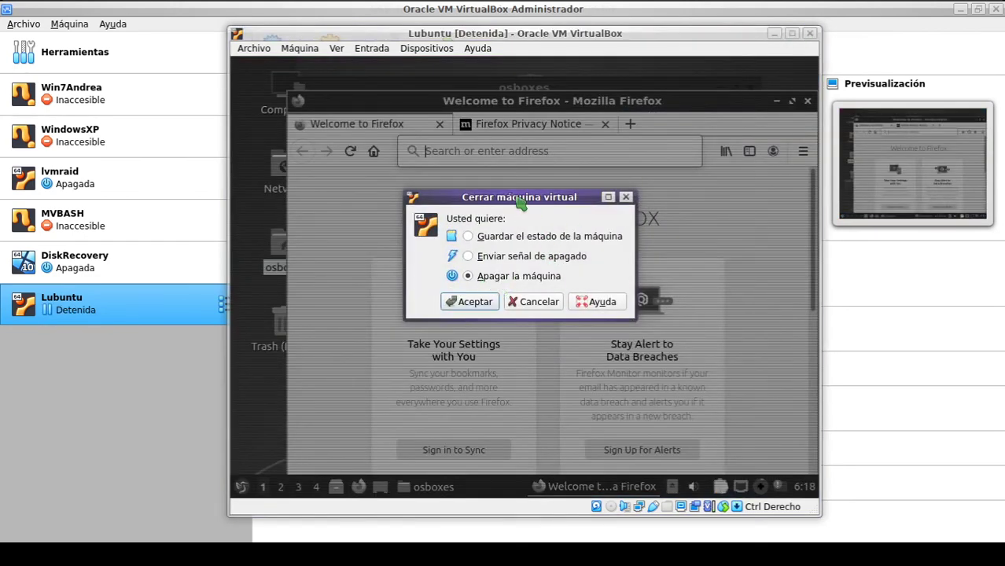
drag(521, 203, 531, 181)
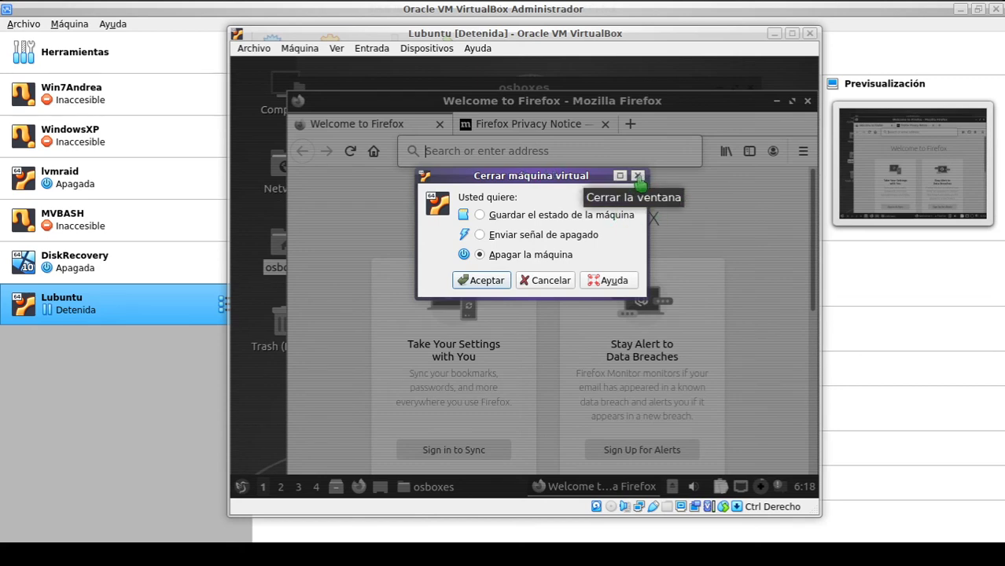
click(638, 179)
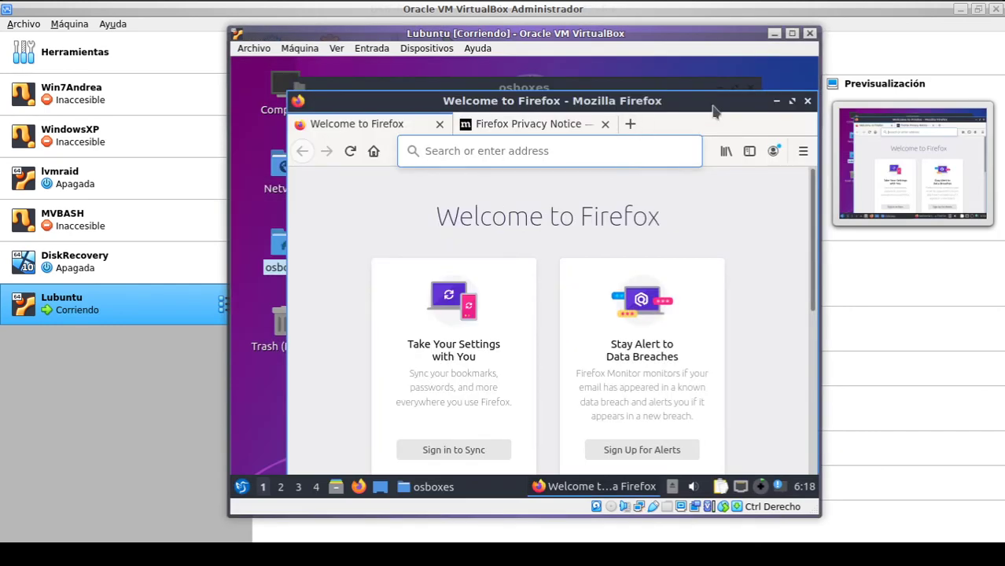
Step: Close Firefox with both its tabs and the osboxes file manager in the guest
drag(714, 111, 682, 111)
click(776, 100)
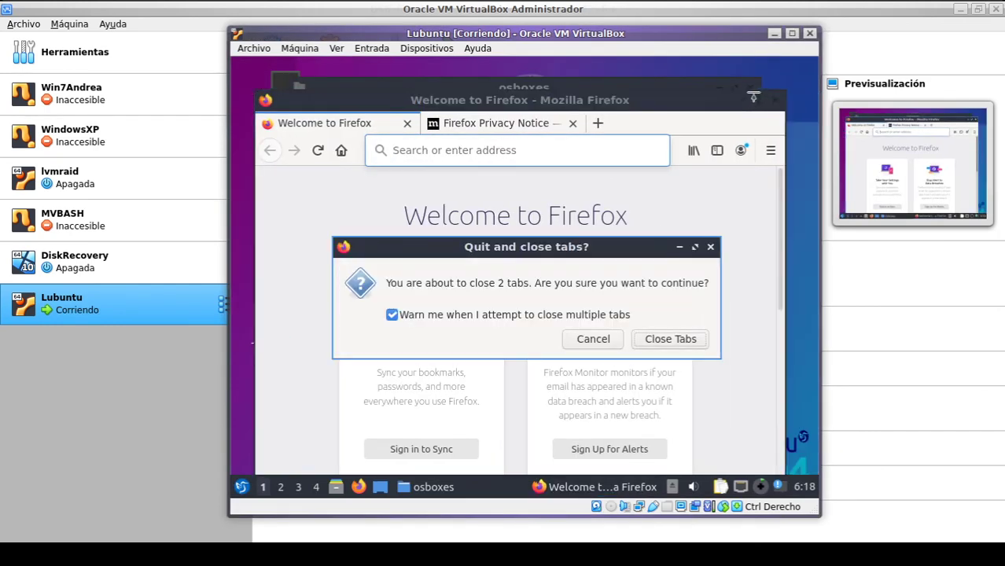
click(659, 346)
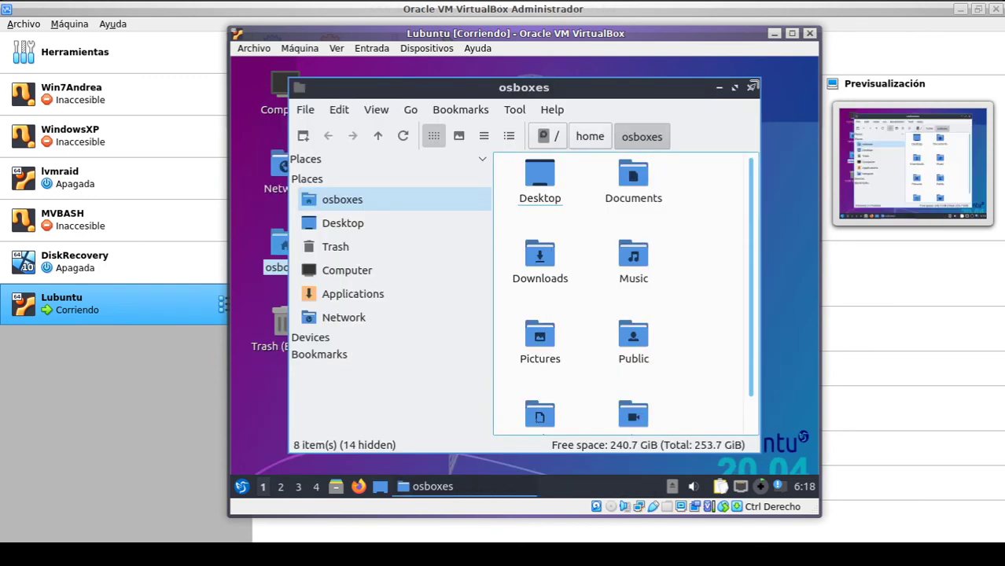
click(751, 86)
Step: Shut down Lubuntu from its application menu's Leave > Shutdown and confirm
click(241, 487)
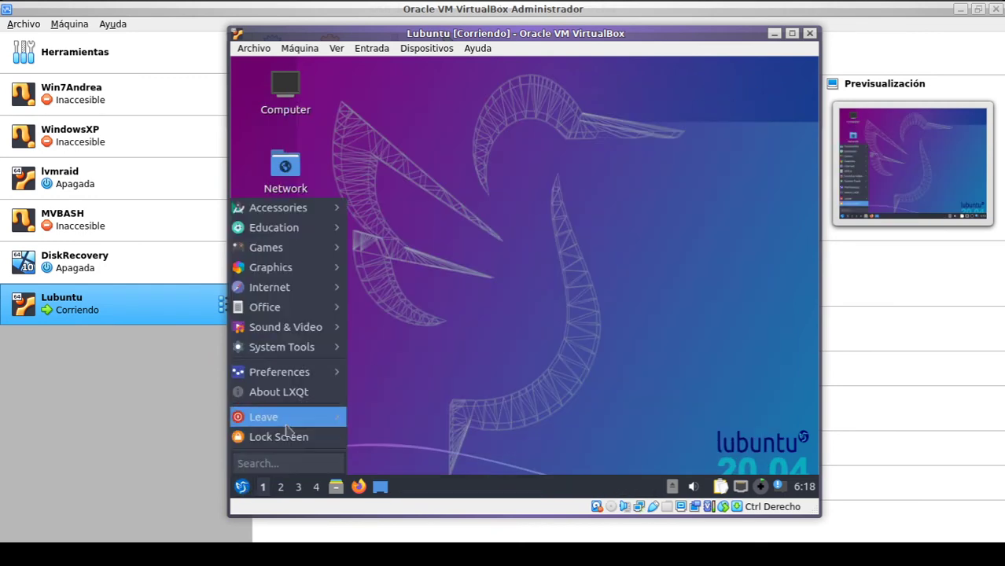
mouse_move(294, 417)
click(379, 442)
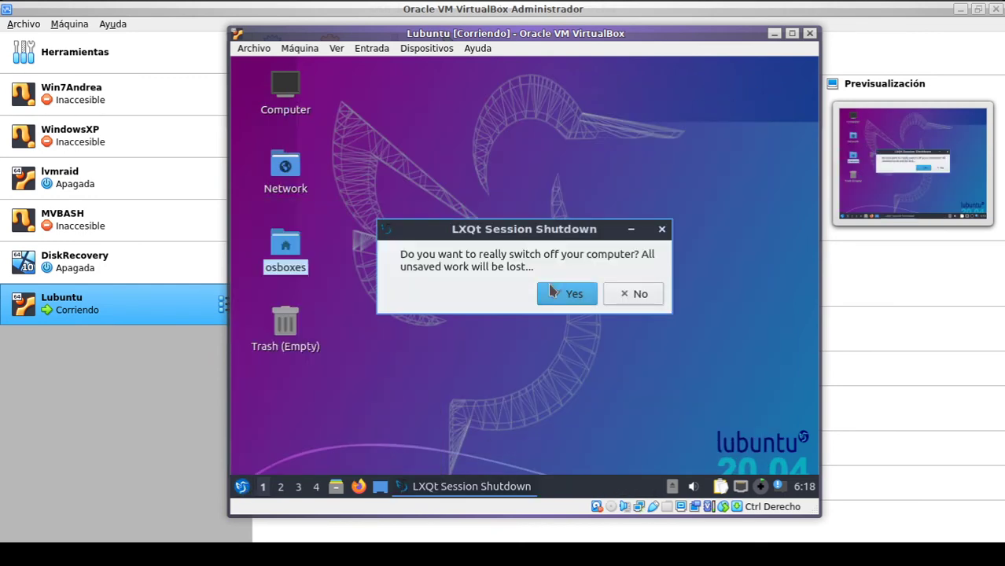
click(571, 292)
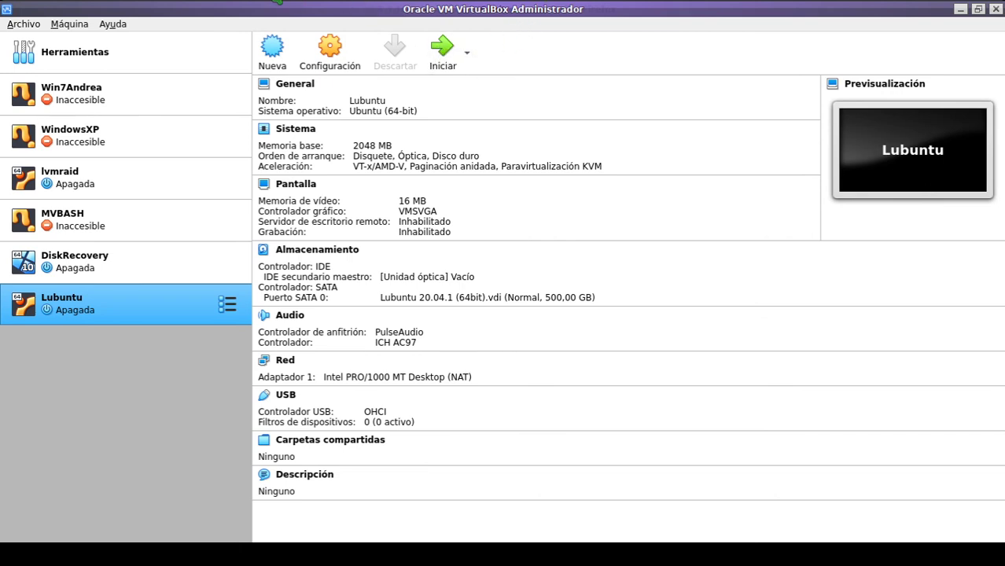
key(alt+Tab)
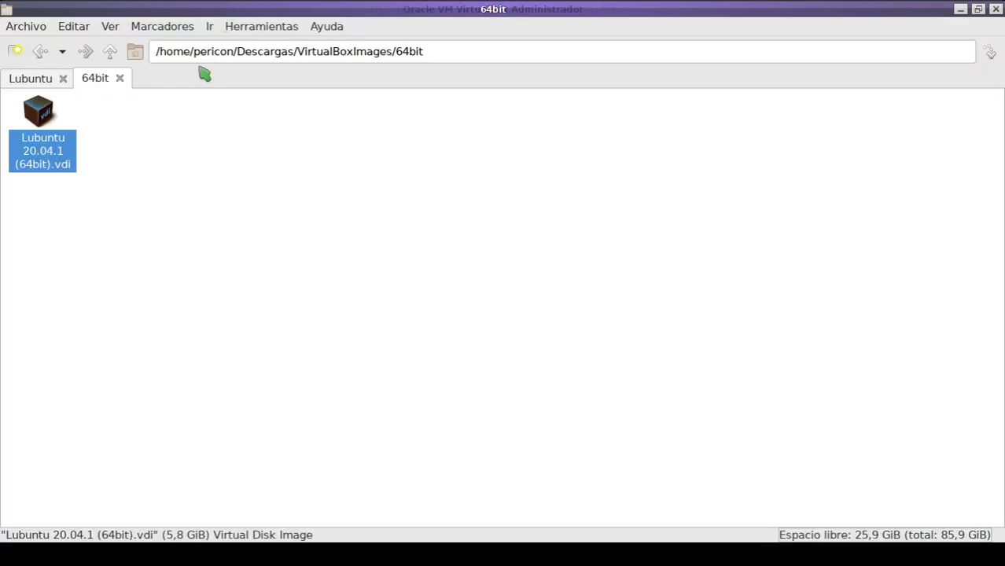
click(168, 208)
click(41, 81)
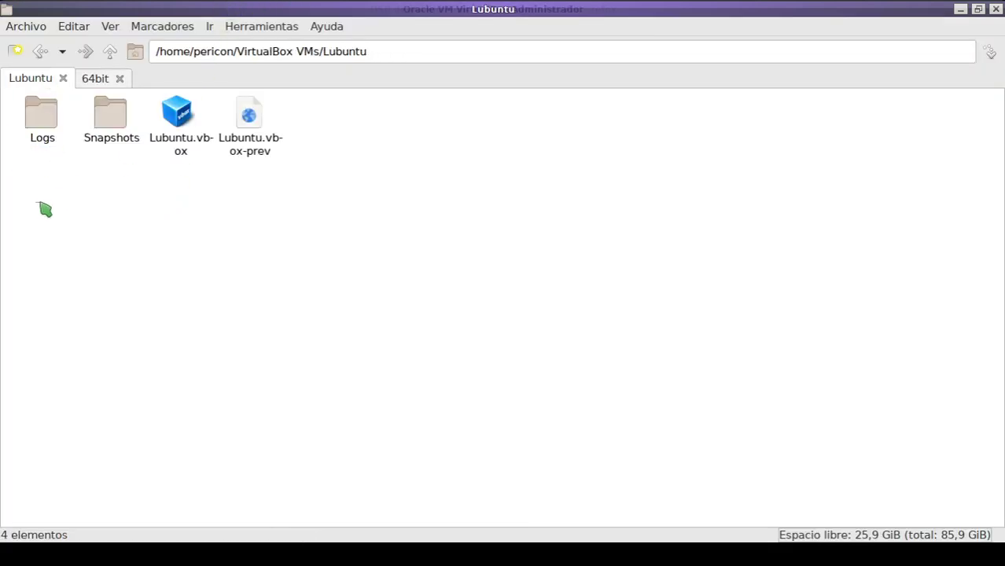
drag(43, 209, 307, 85)
click(220, 209)
click(96, 81)
click(48, 145)
click(269, 179)
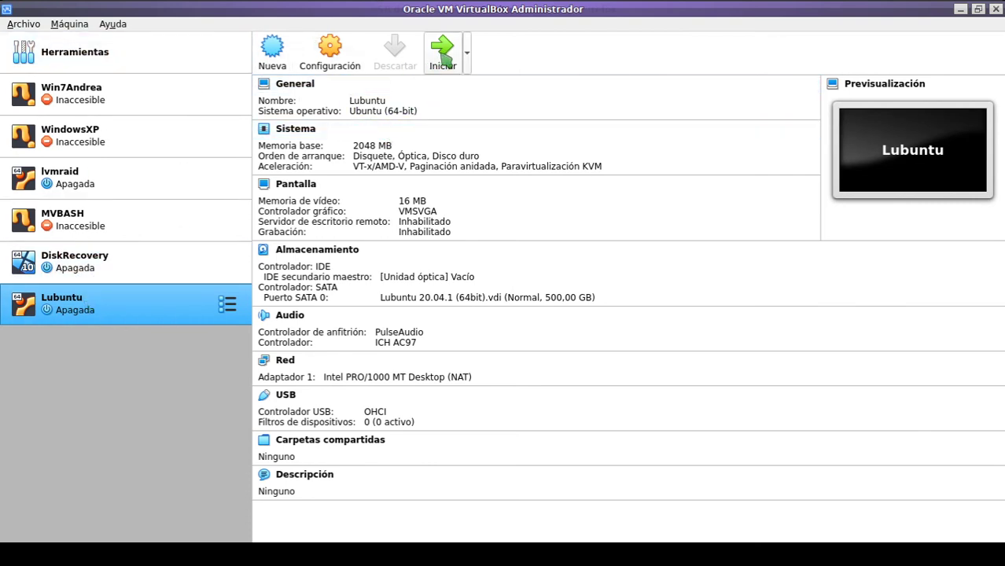
click(326, 259)
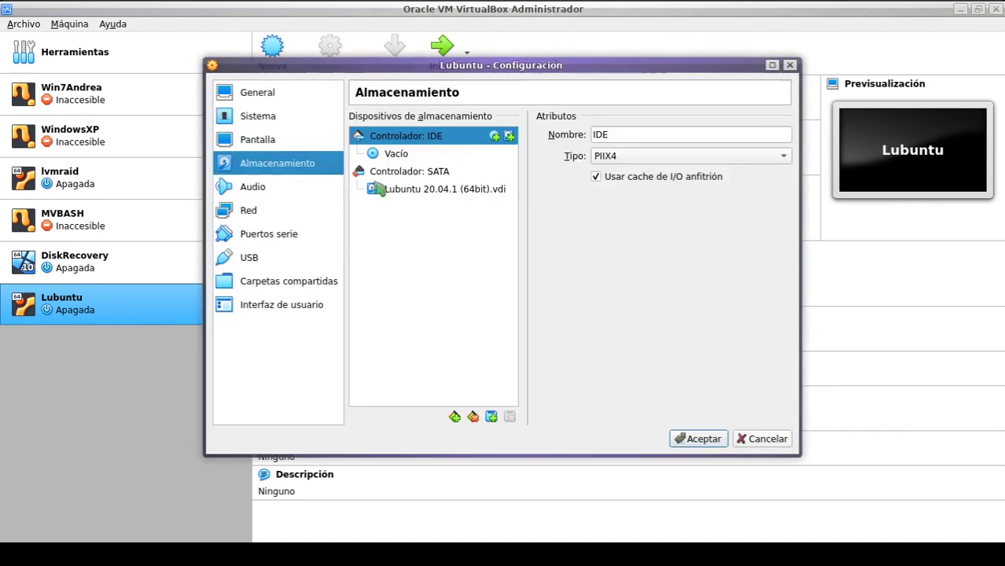
click(790, 65)
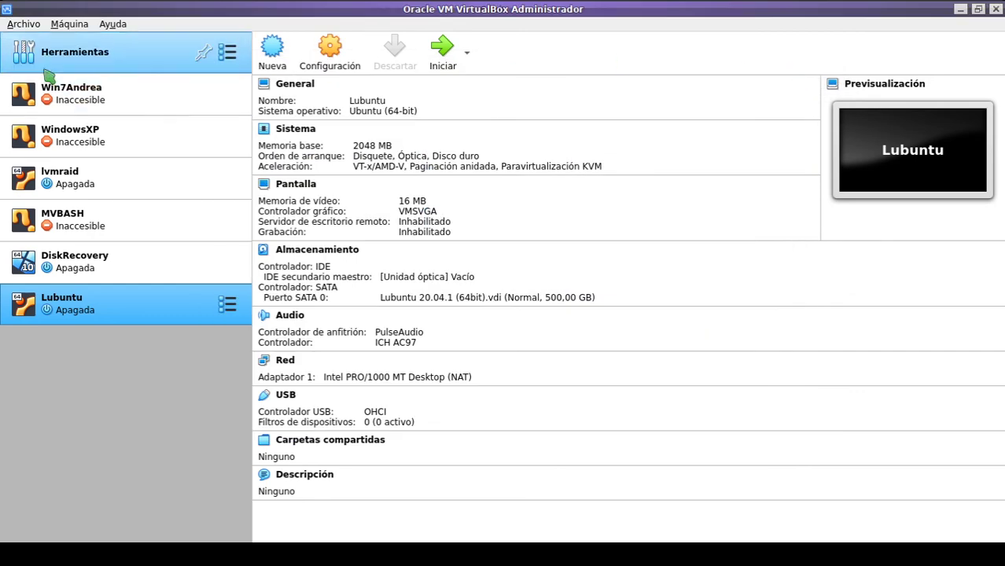
click(25, 28)
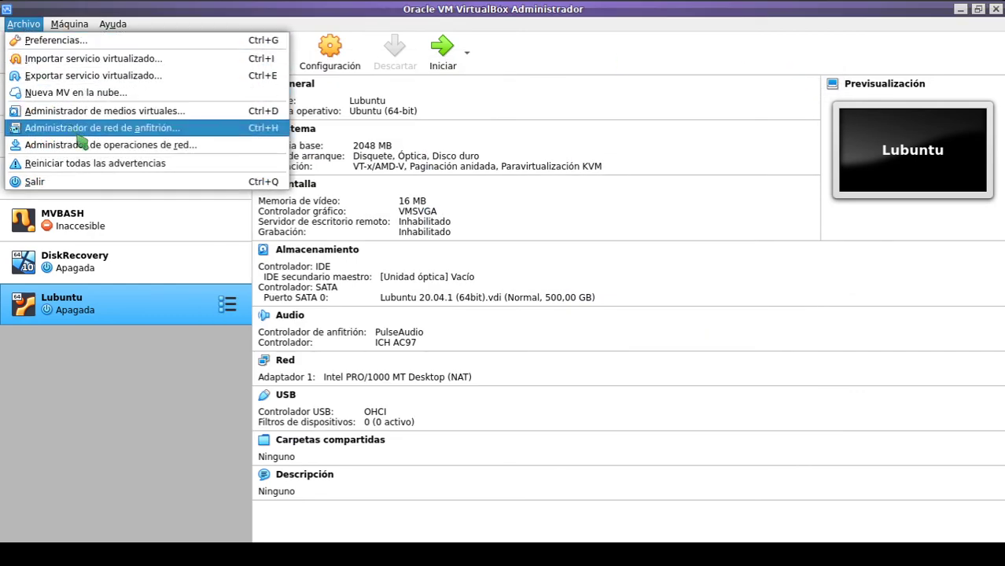
click(24, 24)
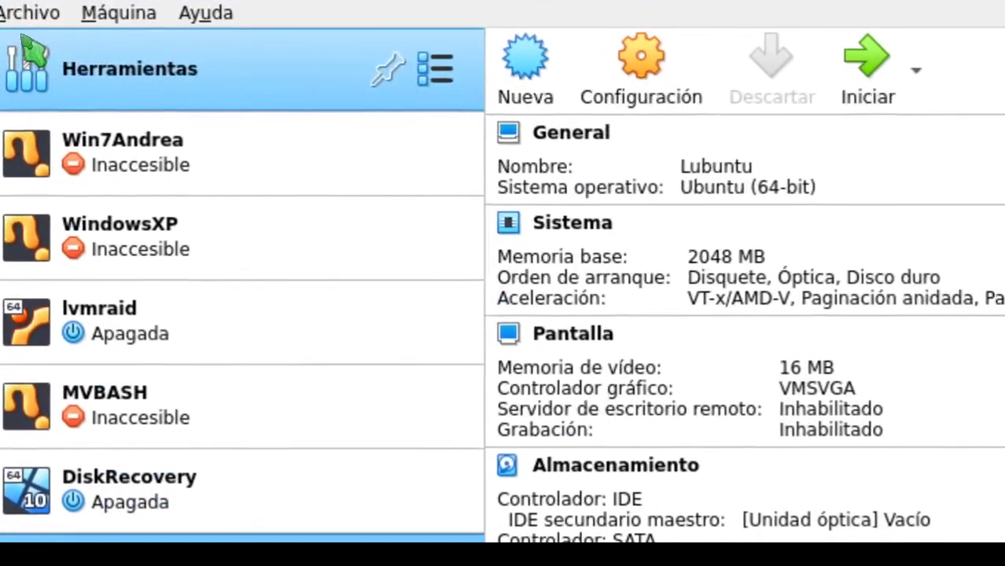
click(24, 24)
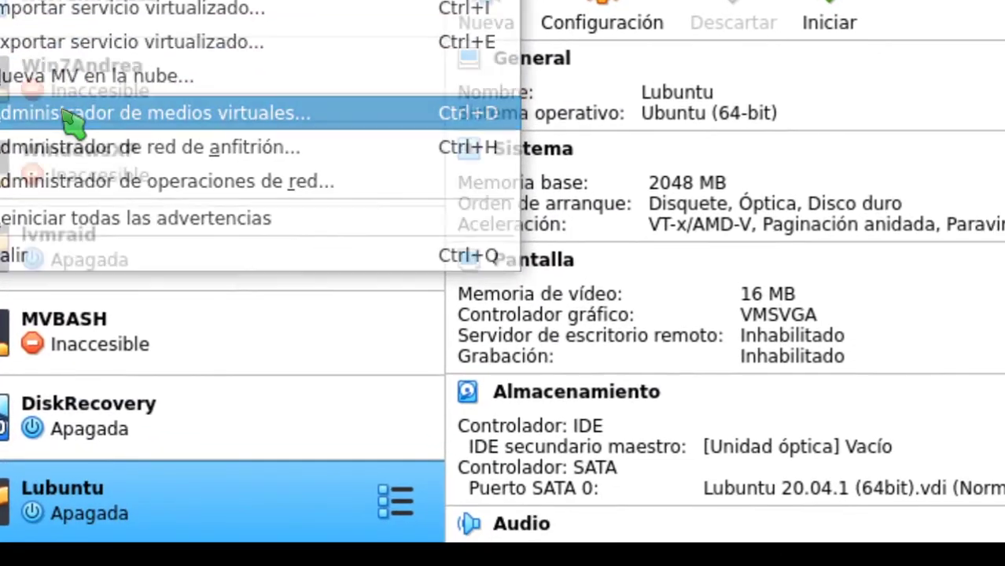
click(66, 115)
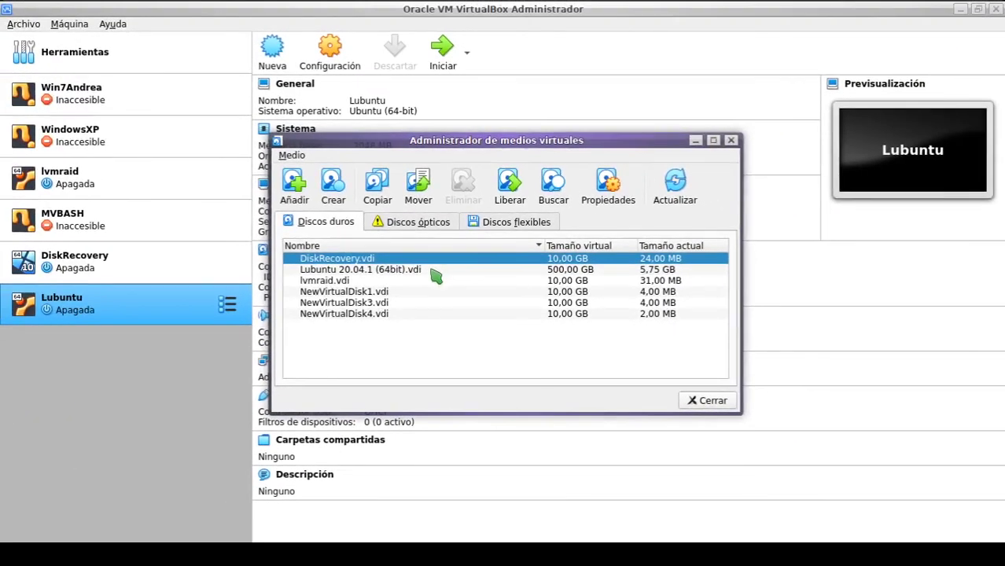
click(407, 226)
click(342, 275)
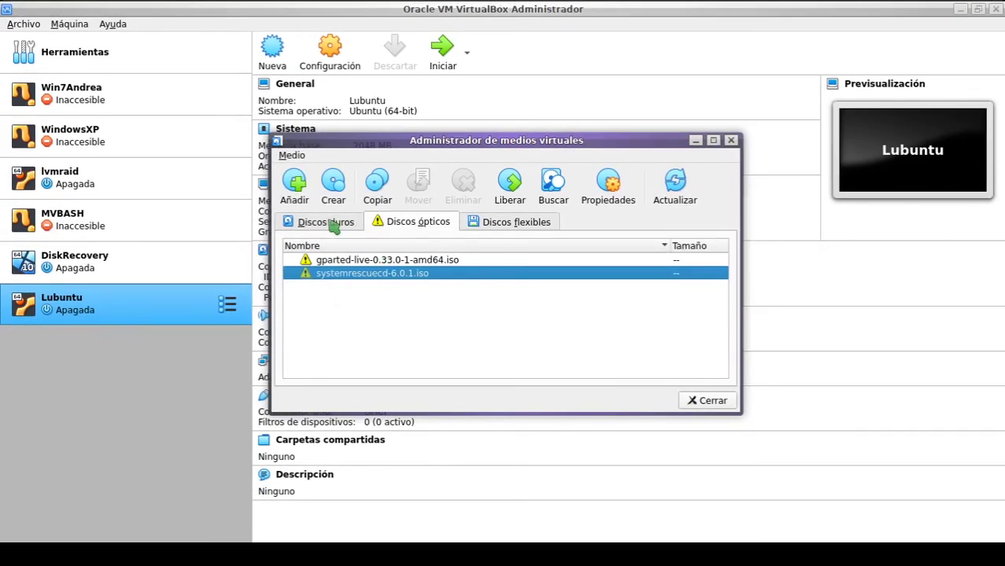
click(334, 223)
click(406, 227)
click(556, 196)
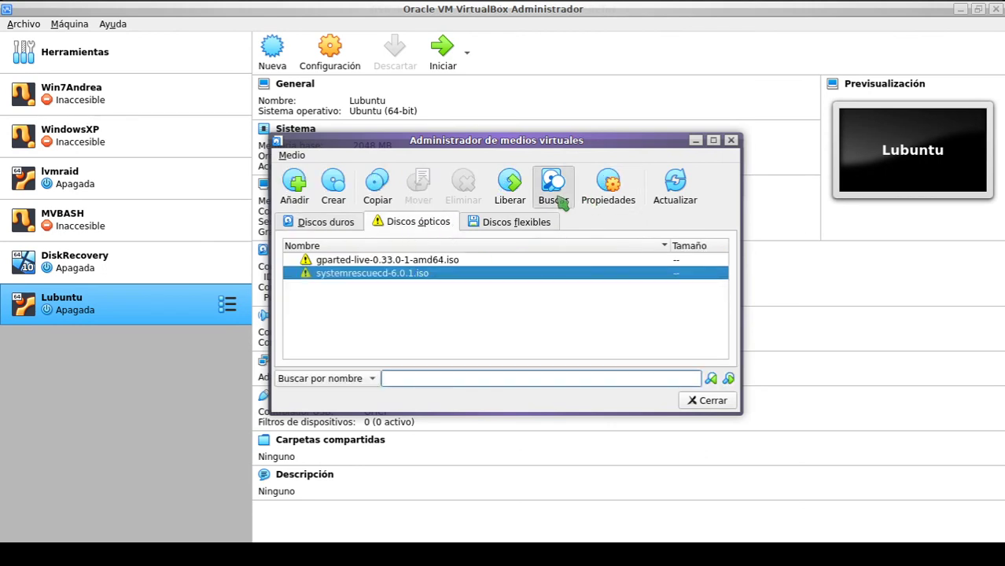
click(443, 260)
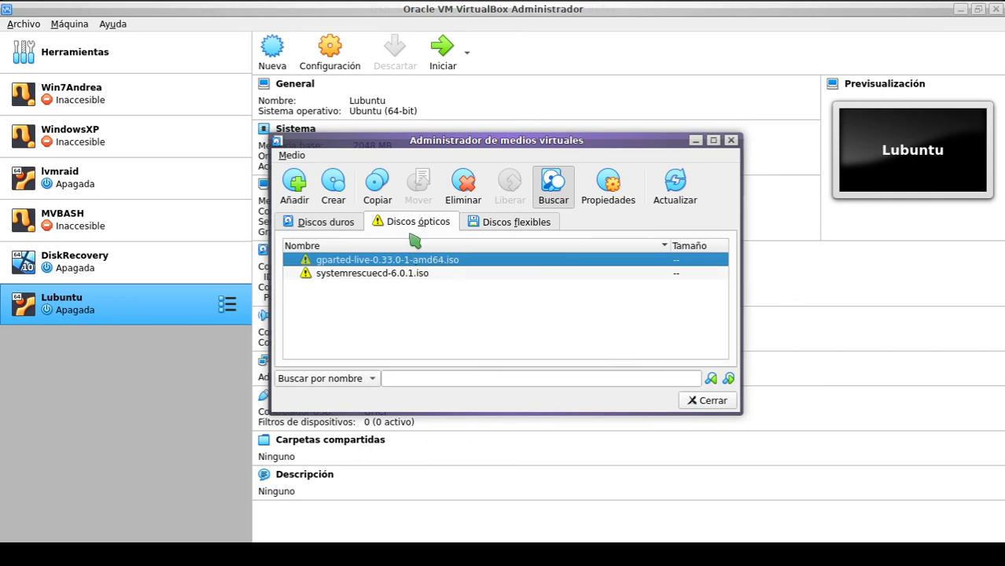
click(293, 222)
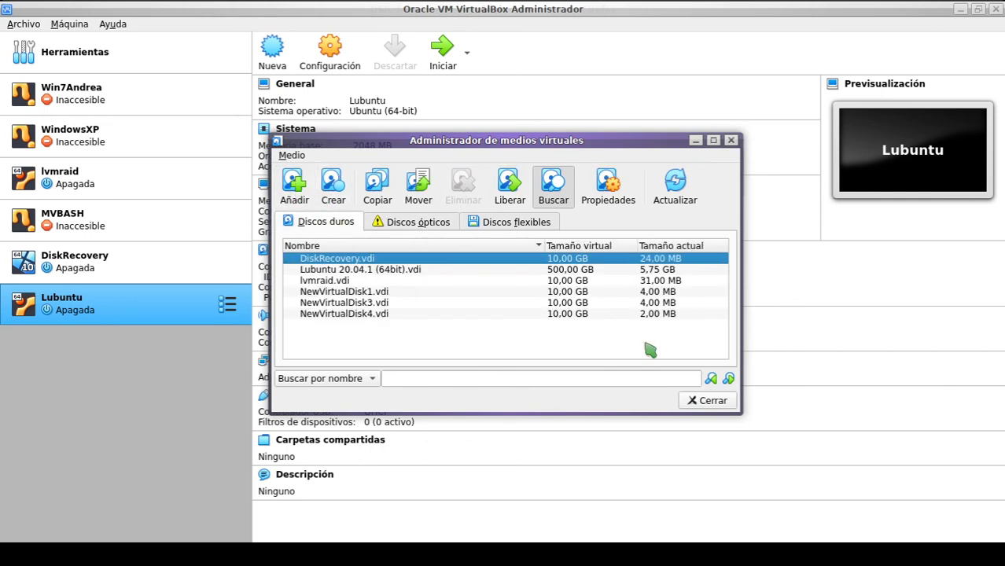
click(718, 405)
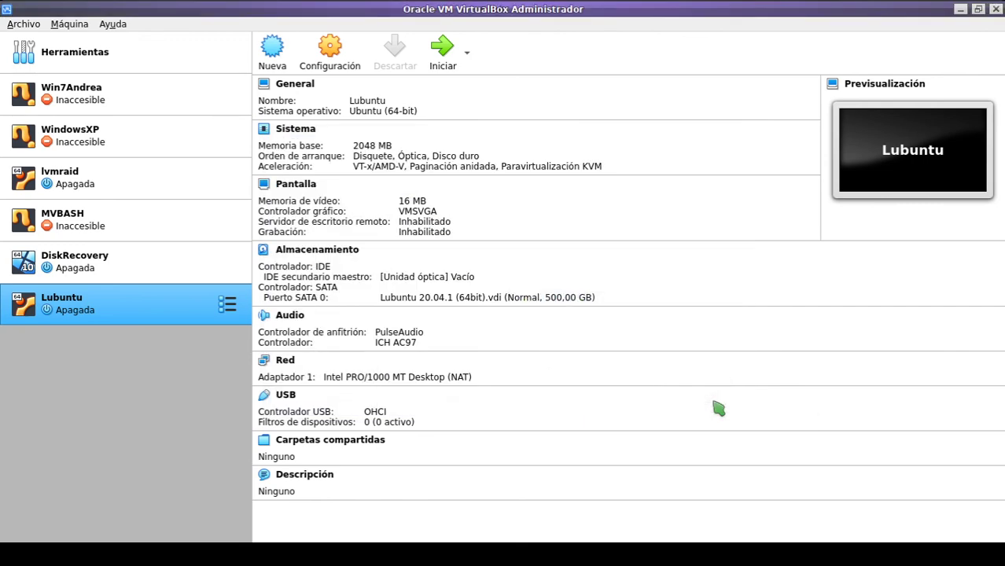
Step: Open the VM's storage settings, select the SATA port 0 disk, and browse existing disks without choosing
click(304, 254)
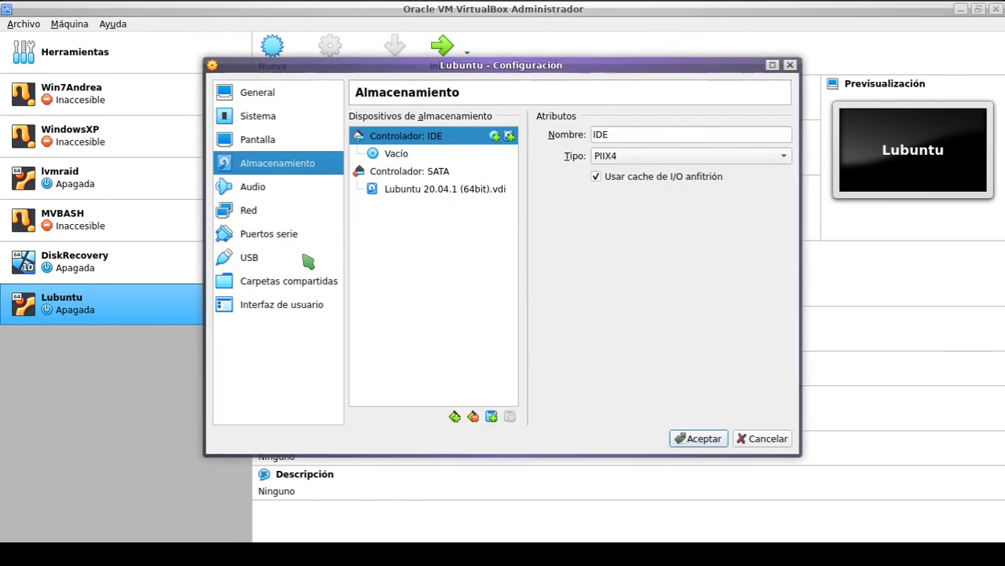
click(423, 197)
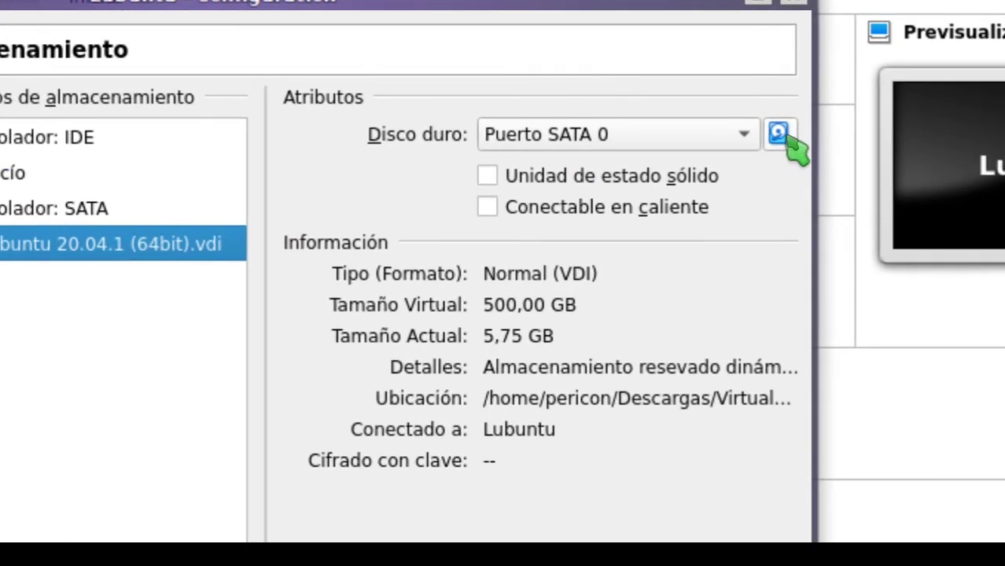
click(561, 190)
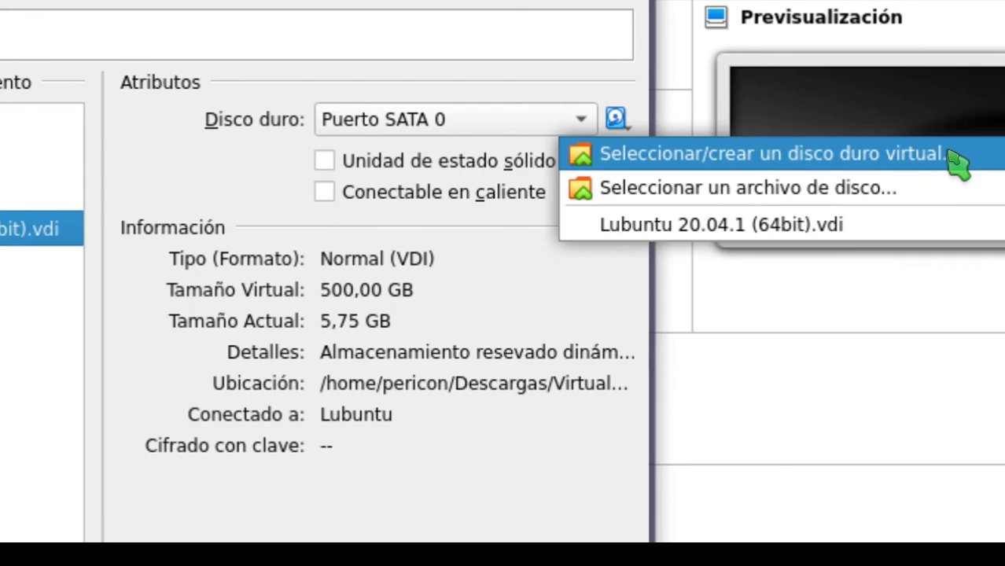
click(953, 155)
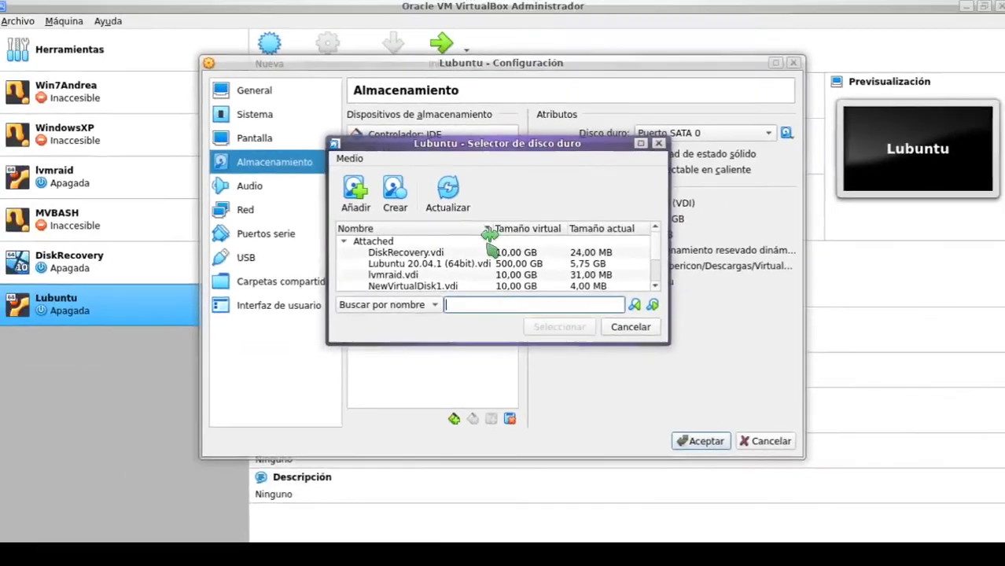
scroll(494, 269, down, 1)
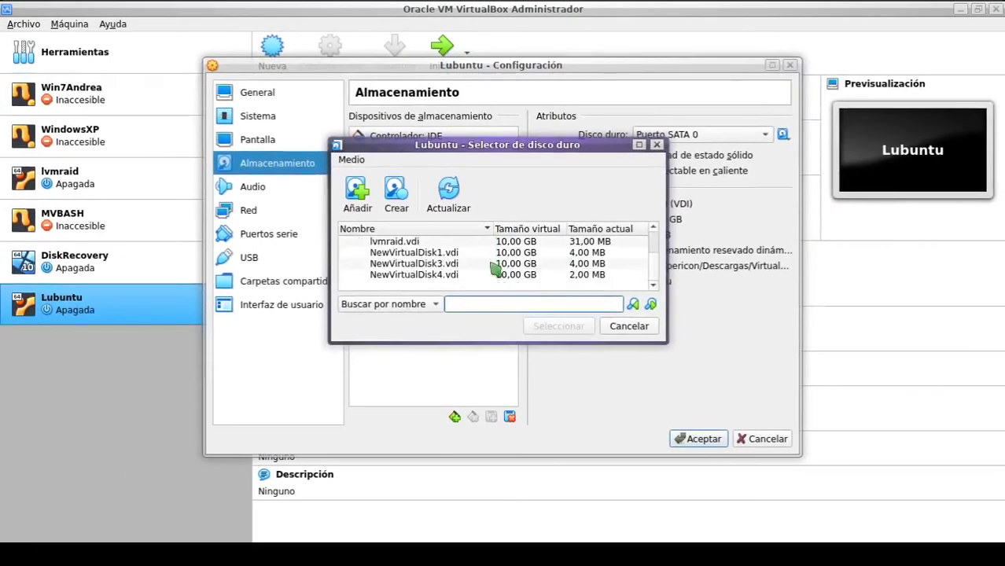
scroll(494, 269, up, 1)
click(656, 145)
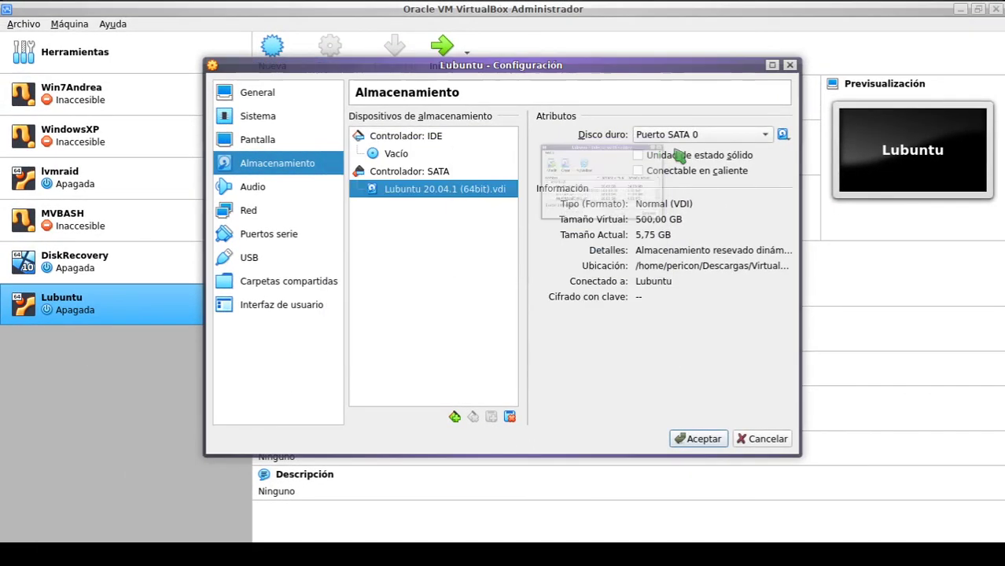
Step: Attach Lubuntu 20.04.1 (64bit).vdi from Descargas/VirtualBoxImages/64bit to SATA port 0 and save
click(782, 134)
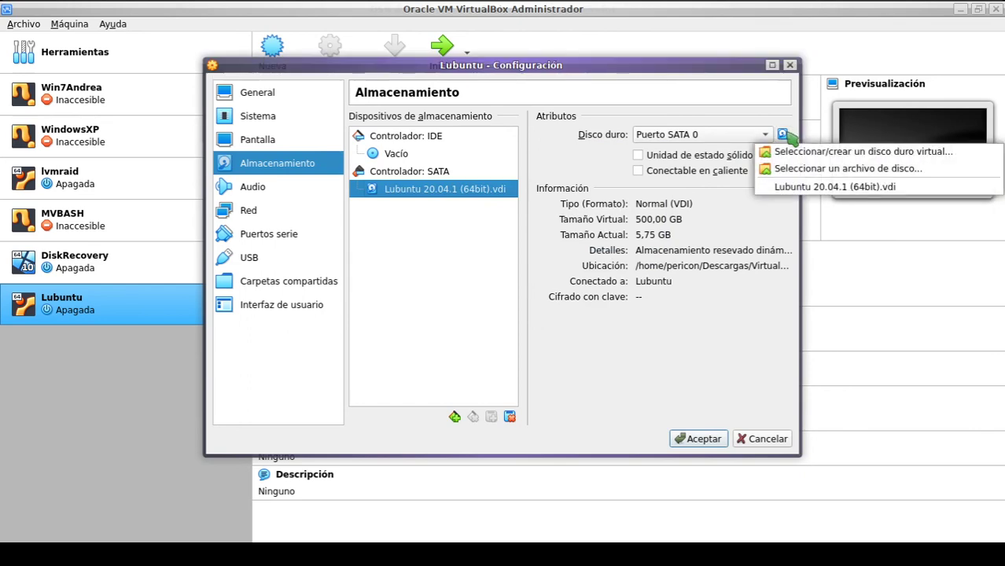
click(828, 175)
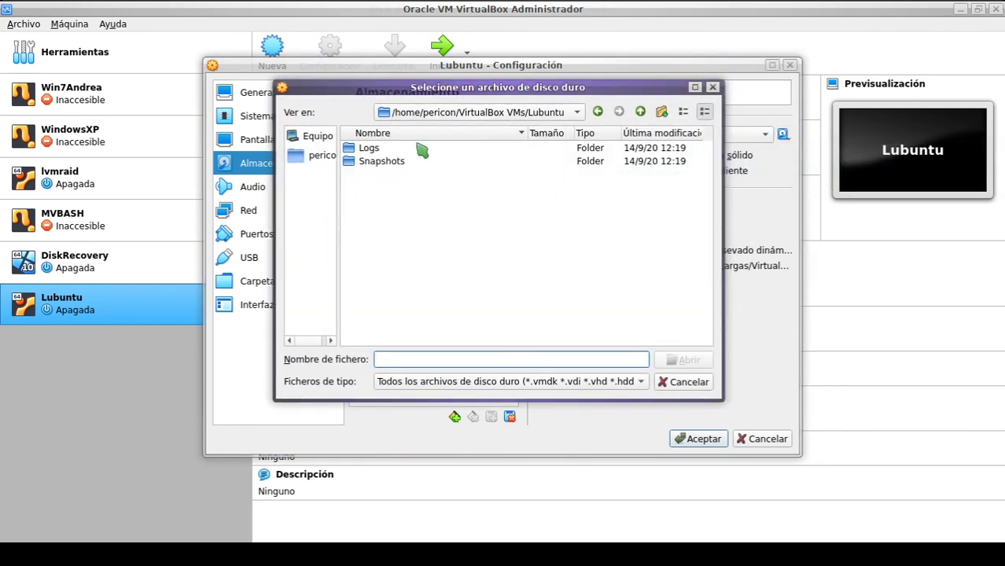
click(640, 112)
click(640, 111)
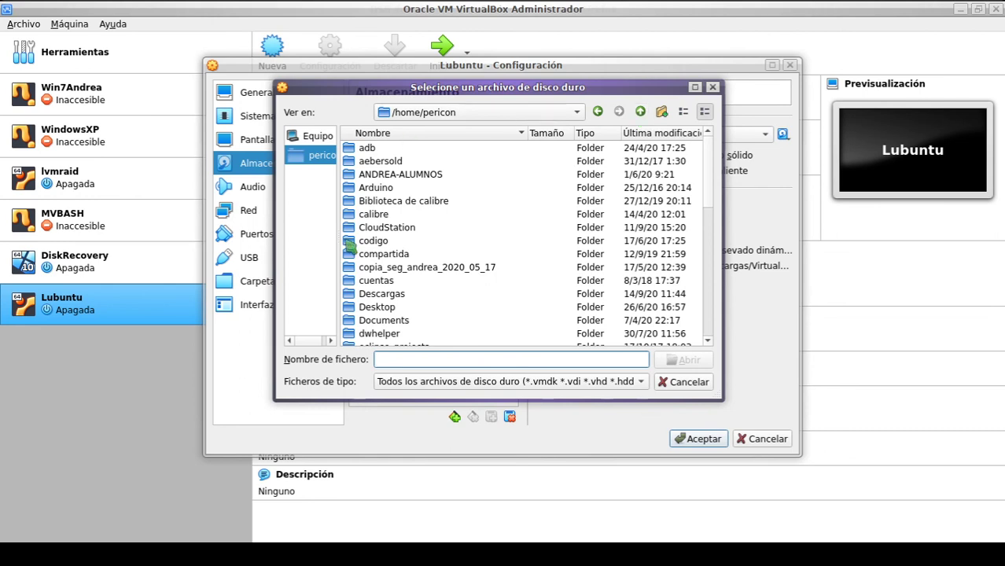
double_click(390, 294)
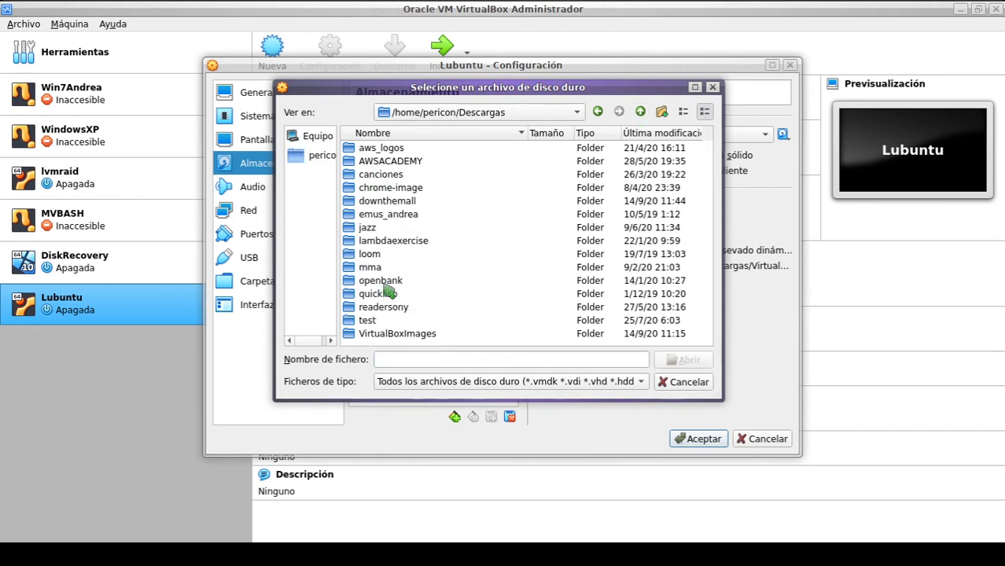
double_click(397, 334)
double_click(363, 149)
click(393, 150)
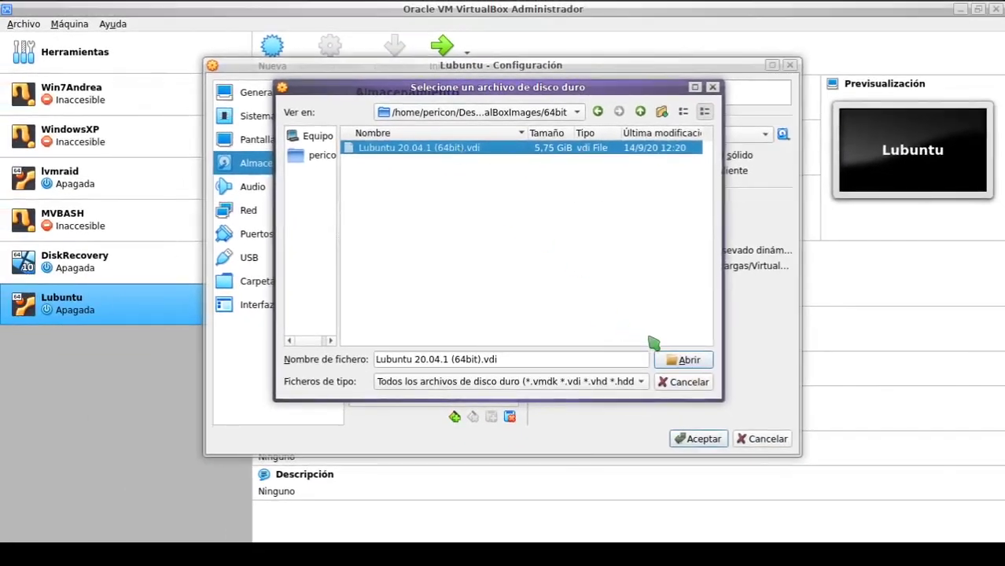
click(682, 360)
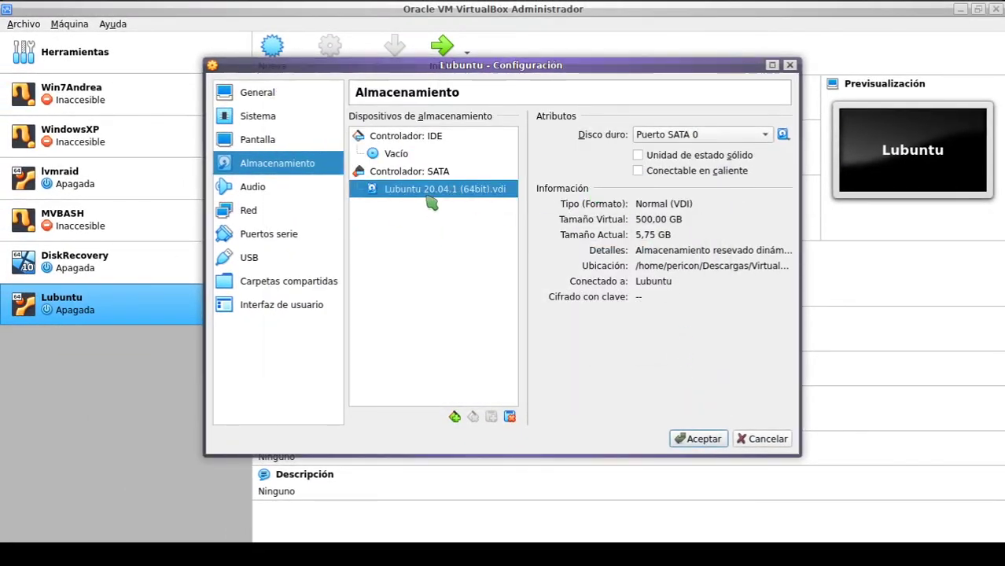
click(703, 439)
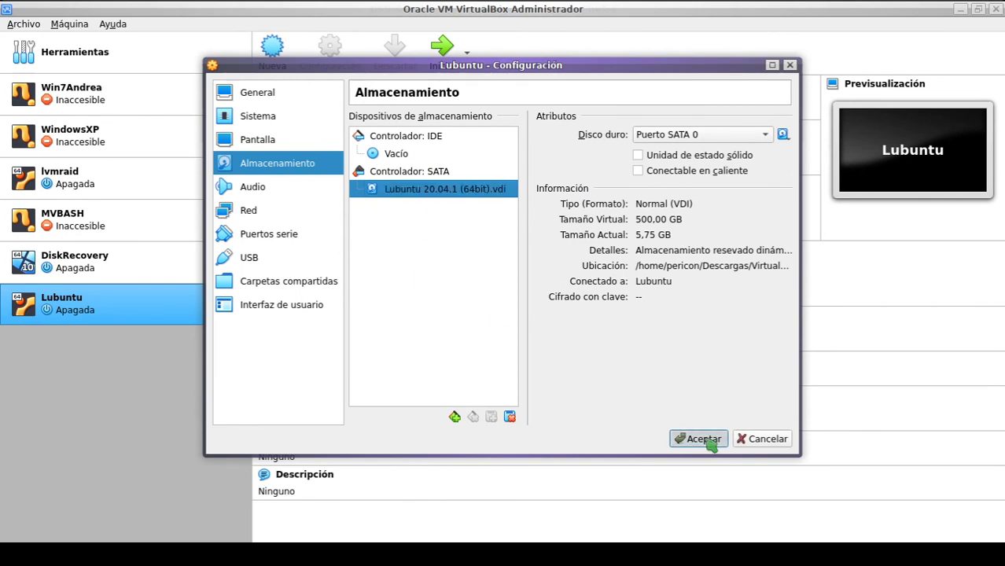